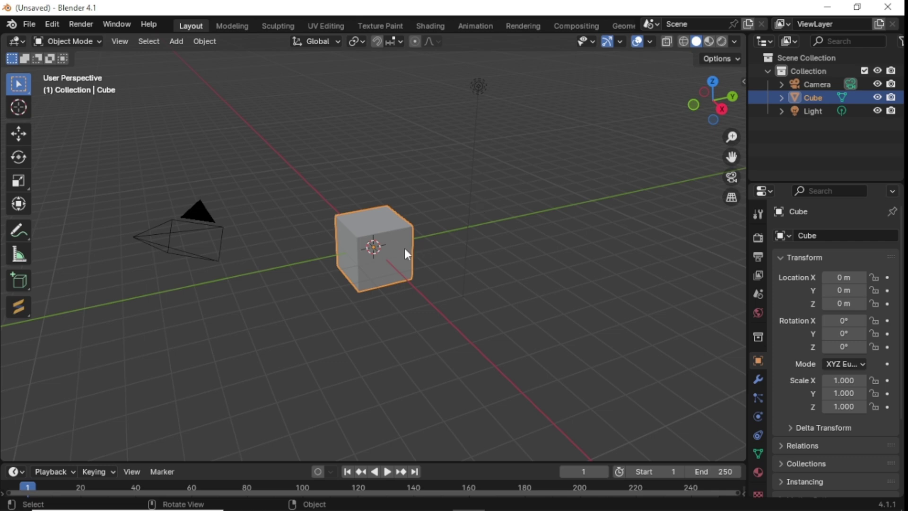
Delete all the default objects and the default Collection from the scene
{"action": "left_click_drag", "start_coordinate": [810, 124], "coordinate": [816, 82]}
{"action": "key", "text": "Delete"}
{"action": "left_click", "coordinate": [800, 70]}
{"action": "key", "text": "Delete"}
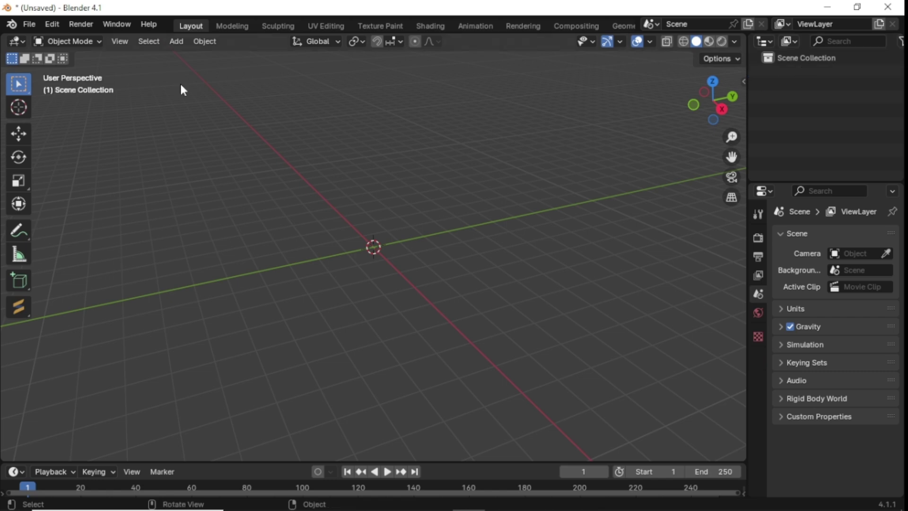
Import the chain model 8 (1).obj as Wavefront OBJ from the chain folder inside Desktop\YT Tut
{"action": "left_click", "coordinate": [29, 24]}
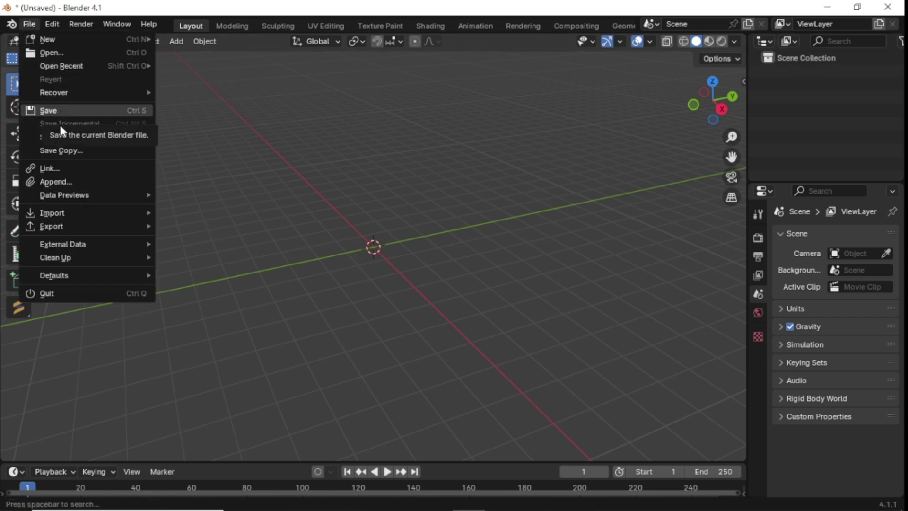
{"action": "mouse_move", "coordinate": [80, 212]}
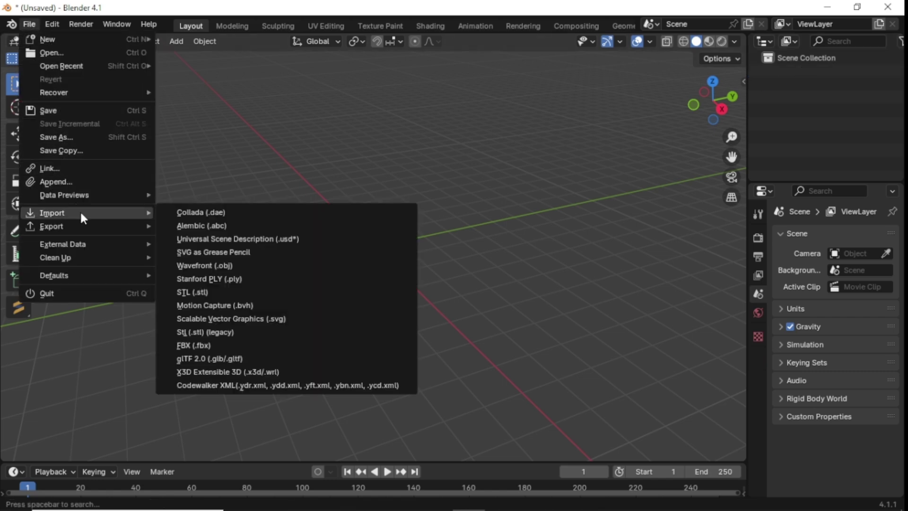
{"action": "left_click", "coordinate": [228, 267]}
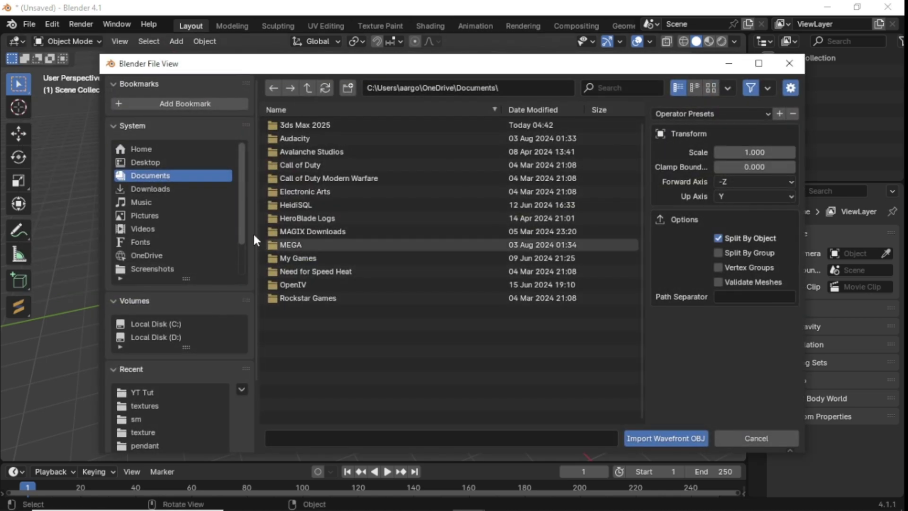
{"action": "left_click", "coordinate": [164, 158]}
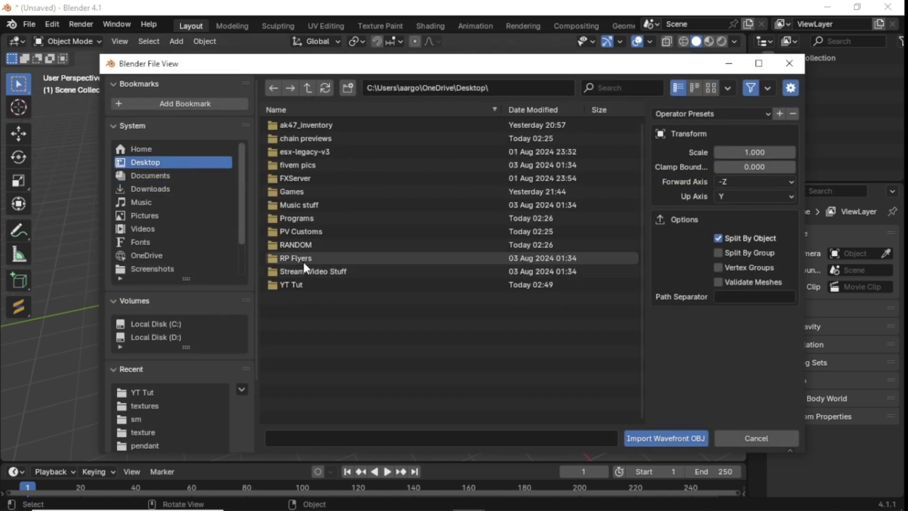
{"action": "left_click", "coordinate": [305, 283]}
{"action": "left_click", "coordinate": [306, 284]}
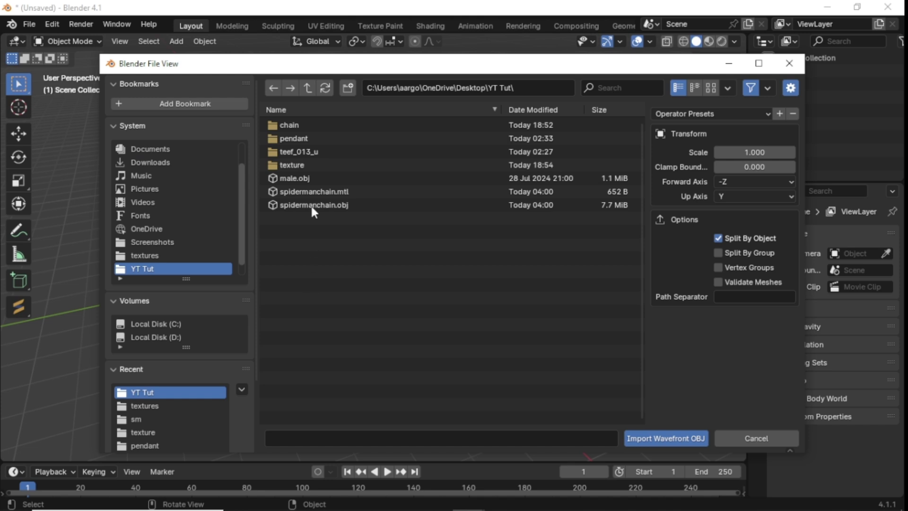
{"action": "double_click", "coordinate": [305, 123]}
{"action": "double_click", "coordinate": [308, 138]}
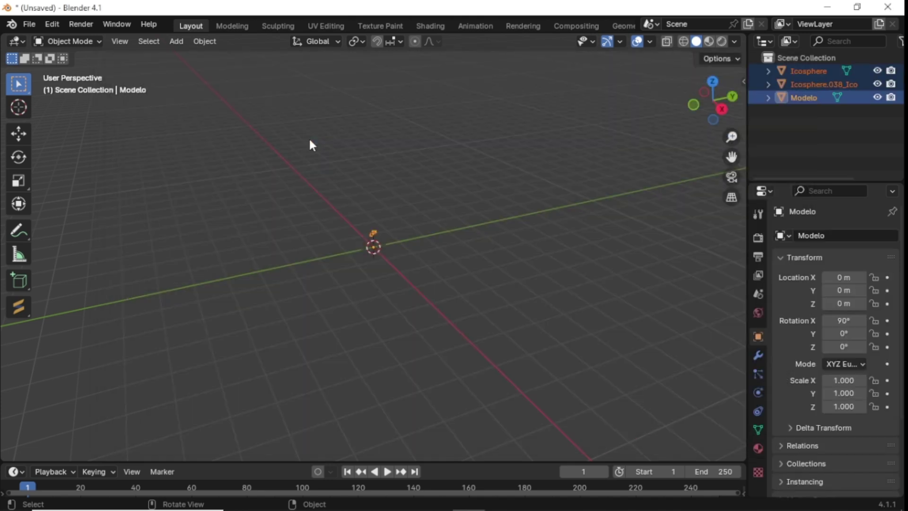
Examine the imported chain up close, checking which parts Modelo, Icosphere.038 and Icosphere each cover
{"action": "middle_click_drag", "start_coordinate": [354, 240], "coordinate": [425, 203]}
{"action": "scroll", "coordinate": [386, 207], "scroll_direction": "up", "scroll_amount": 4}
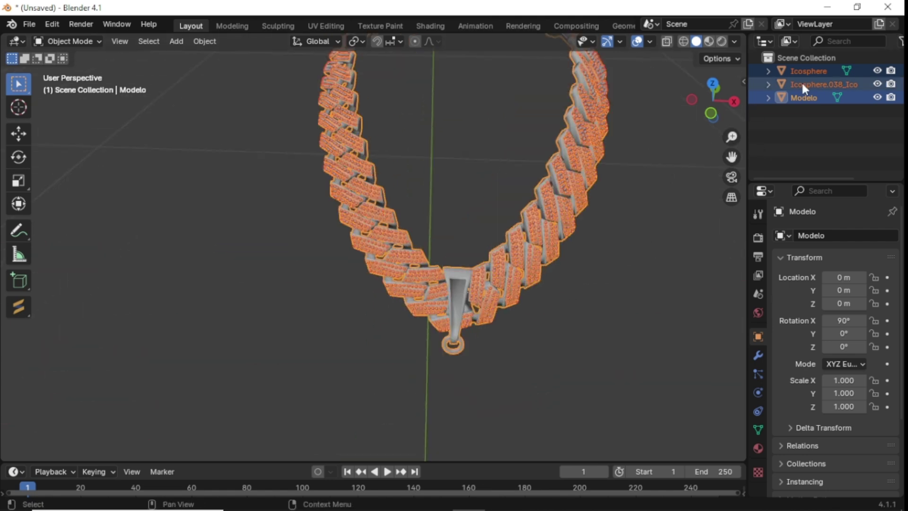
{"action": "left_click", "coordinate": [803, 98]}
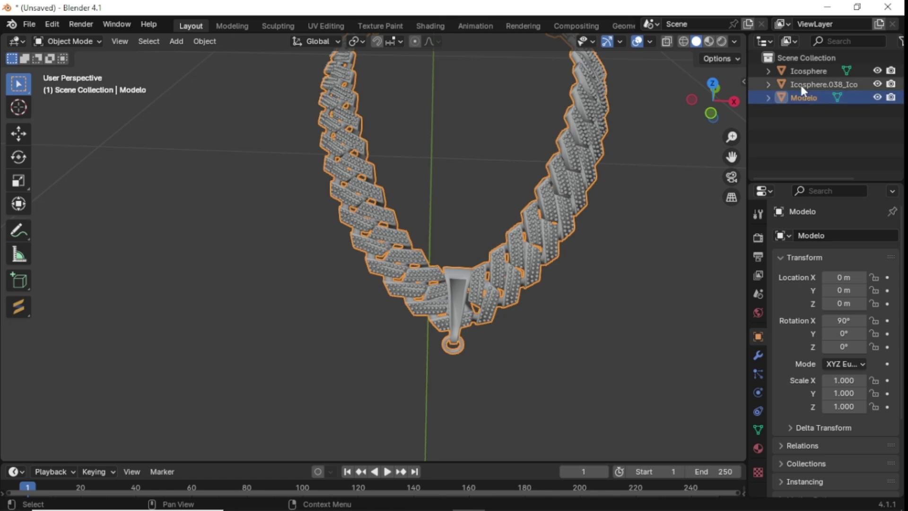
{"action": "left_click", "coordinate": [800, 85]}
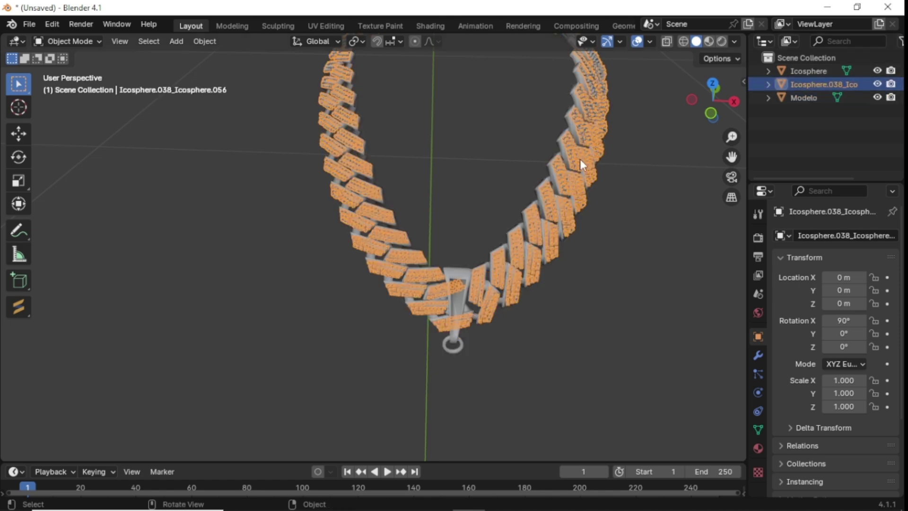
{"action": "left_click", "coordinate": [790, 72]}
{"action": "middle_click_drag", "start_coordinate": [722, 76], "coordinate": [520, 166]}
{"action": "middle_click_drag", "start_coordinate": [488, 313], "coordinate": [587, 210]}
{"action": "left_click", "coordinate": [800, 111]}
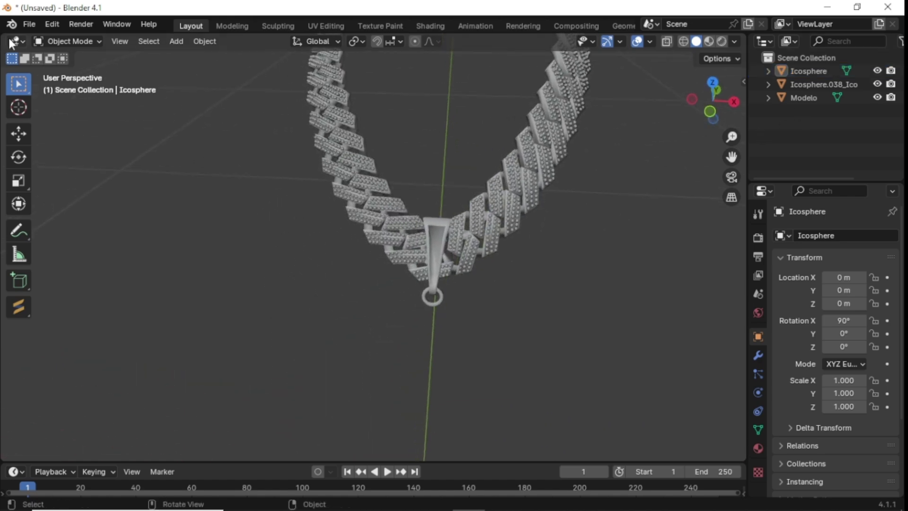
Import Spidey_Wholej.obj as Wavefront OBJ from the pendant folder inside Desktop\YT Tut
{"action": "left_click", "coordinate": [38, 25]}
{"action": "mouse_move", "coordinate": [67, 214]}
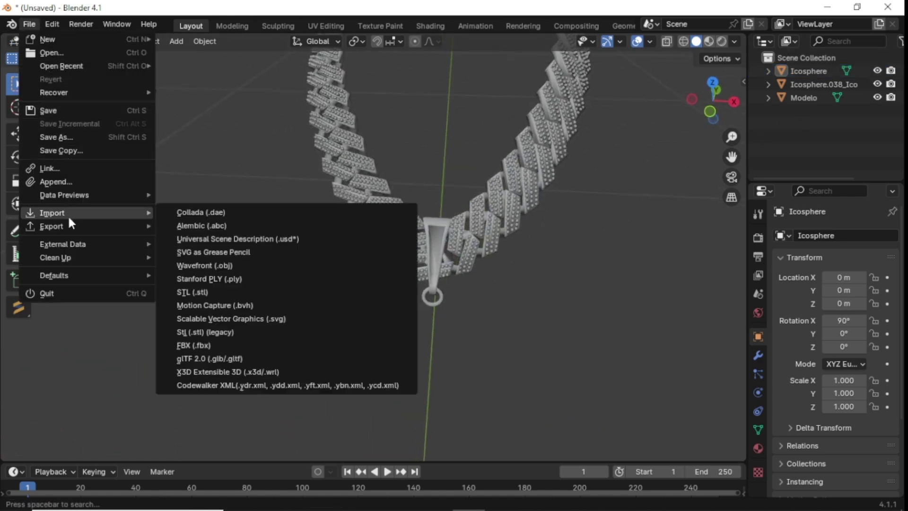
{"action": "left_click", "coordinate": [234, 264]}
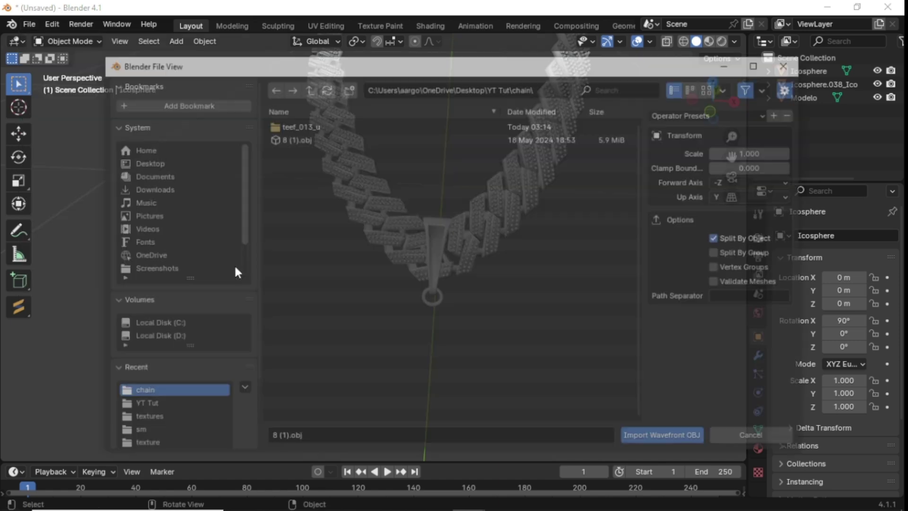
{"action": "left_click", "coordinate": [167, 166]}
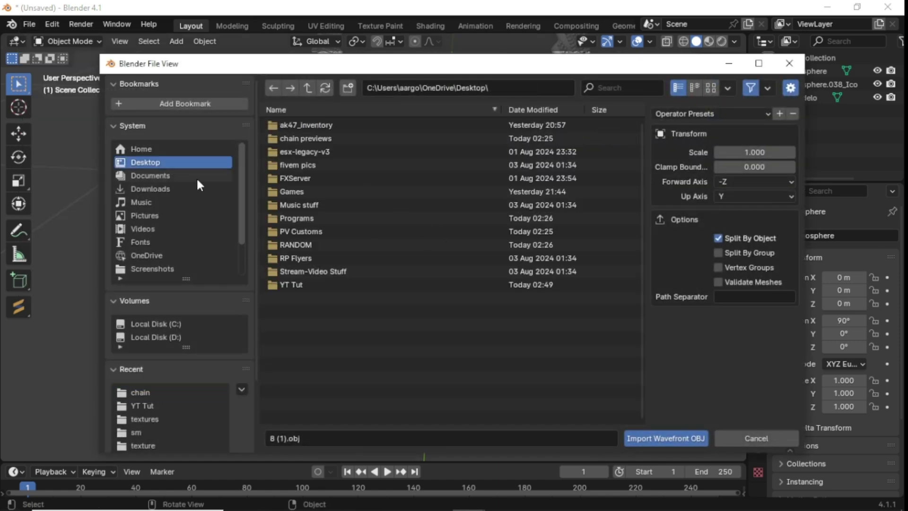
{"action": "left_click", "coordinate": [308, 284]}
{"action": "double_click", "coordinate": [307, 280]}
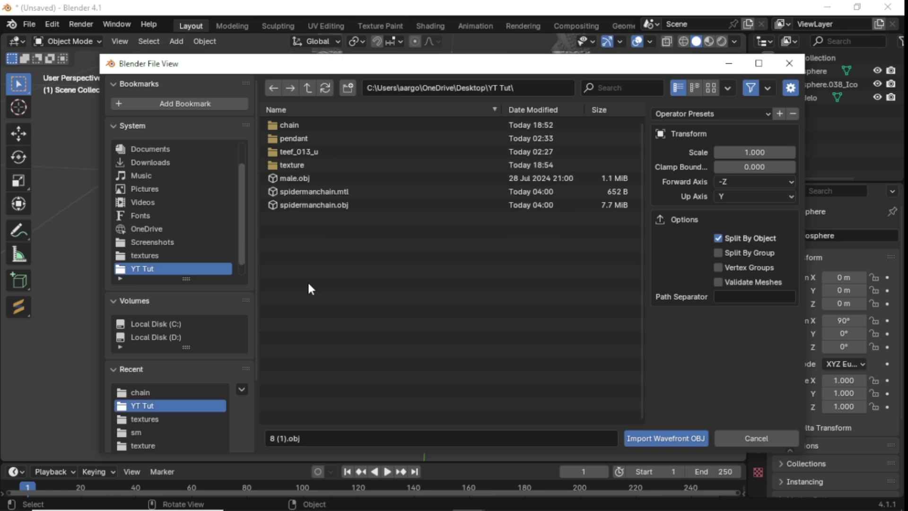
{"action": "left_click", "coordinate": [305, 139]}
{"action": "double_click", "coordinate": [304, 140]}
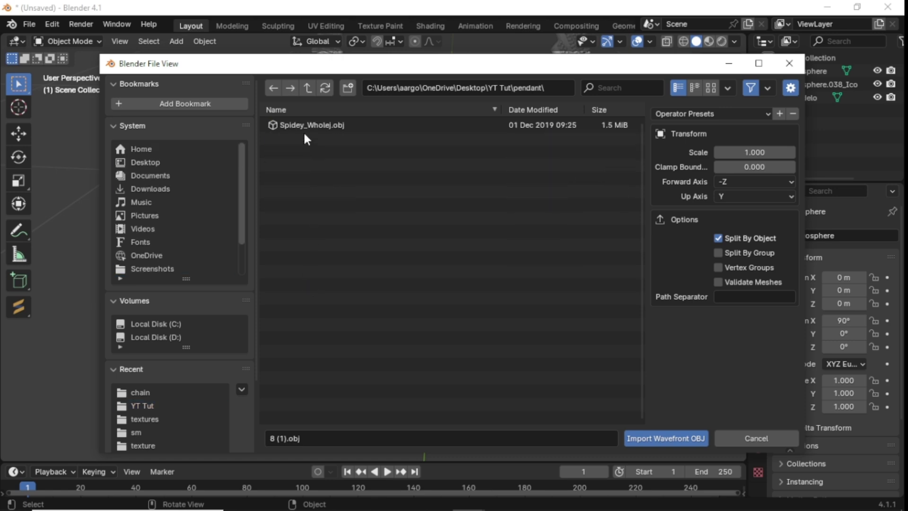
{"action": "double_click", "coordinate": [305, 124]}
Set the origin of the Spidey_Wholej figure to its geometry
{"action": "scroll", "coordinate": [440, 276], "scroll_direction": "down", "scroll_amount": 5}
{"action": "key", "text": "KP_Decimal"}
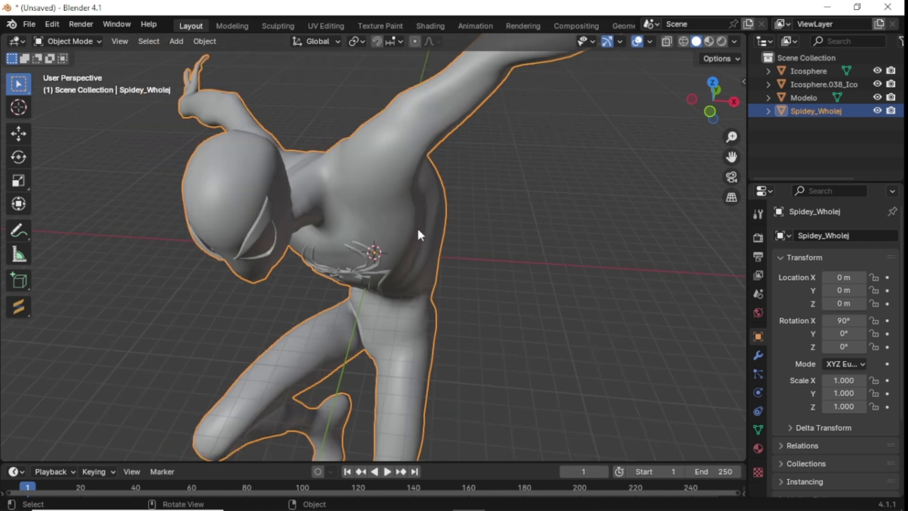
{"action": "right_click", "coordinate": [394, 212]}
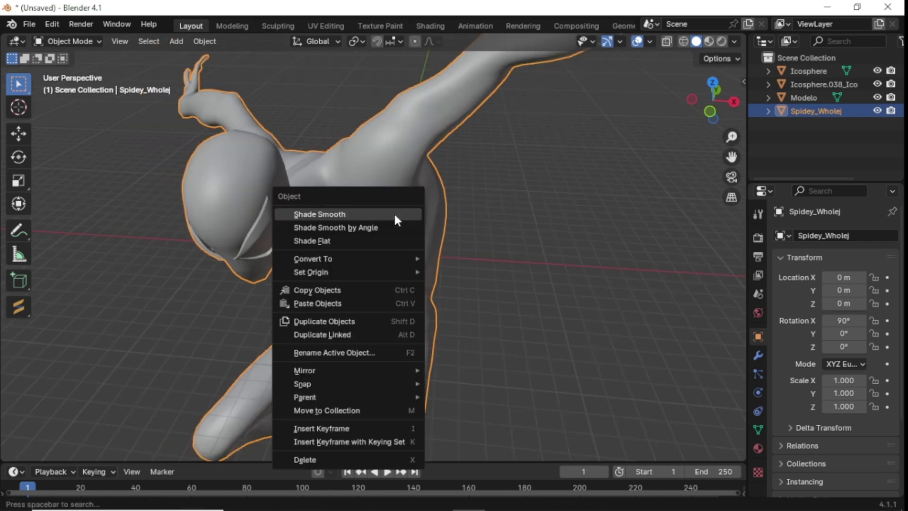
{"action": "mouse_move", "coordinate": [367, 272]}
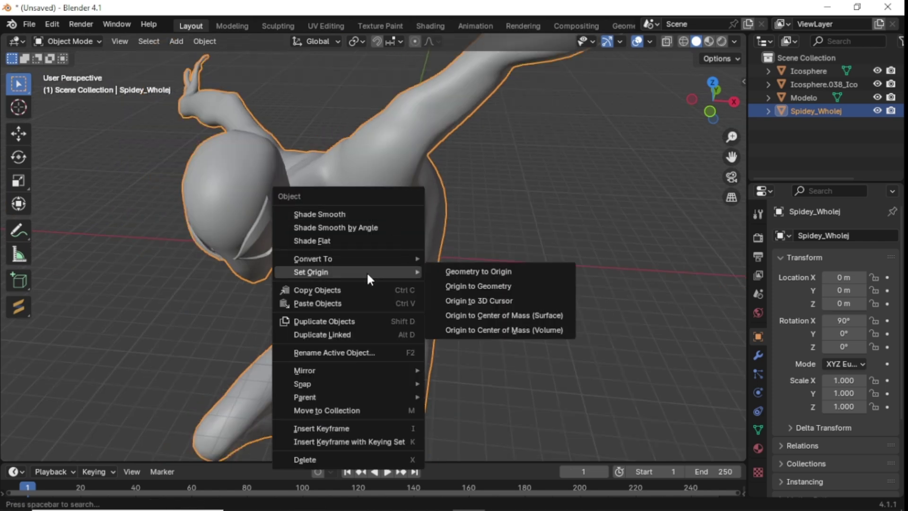
{"action": "left_click", "coordinate": [452, 286]}
Shrink the Spidey_Wholej figure to a scale of about 0.003 in X and Y and 0.002 in Z, near the chain
{"action": "middle_click_drag", "start_coordinate": [436, 296], "coordinate": [299, 248]}
{"action": "left_click", "coordinate": [19, 180]}
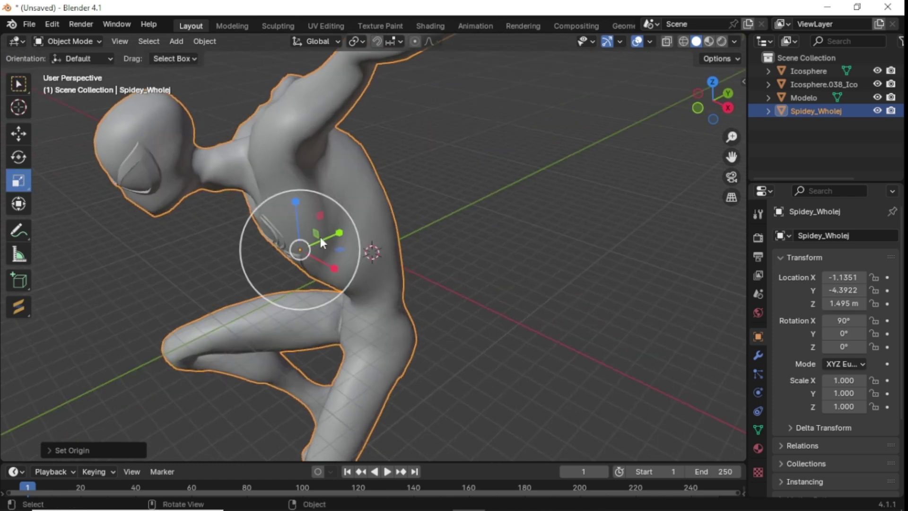
{"action": "left_click_drag", "start_coordinate": [334, 268], "coordinate": [304, 253]}
{"action": "left_click_drag", "start_coordinate": [294, 215], "coordinate": [307, 256]}
{"action": "left_click_drag", "start_coordinate": [291, 208], "coordinate": [293, 211]}
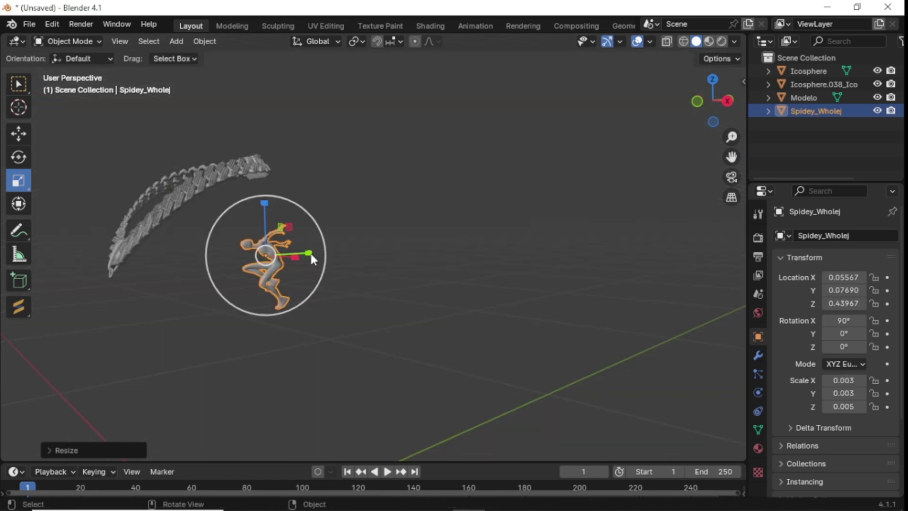
{"action": "key", "text": "s"}
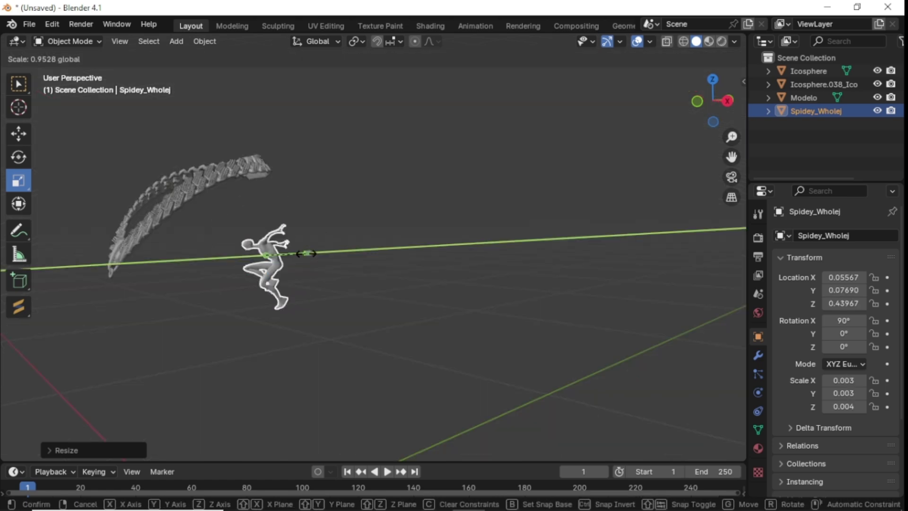
{"action": "left_click", "coordinate": [290, 270]}
{"action": "middle_click_drag", "start_coordinate": [291, 273], "coordinate": [365, 281]}
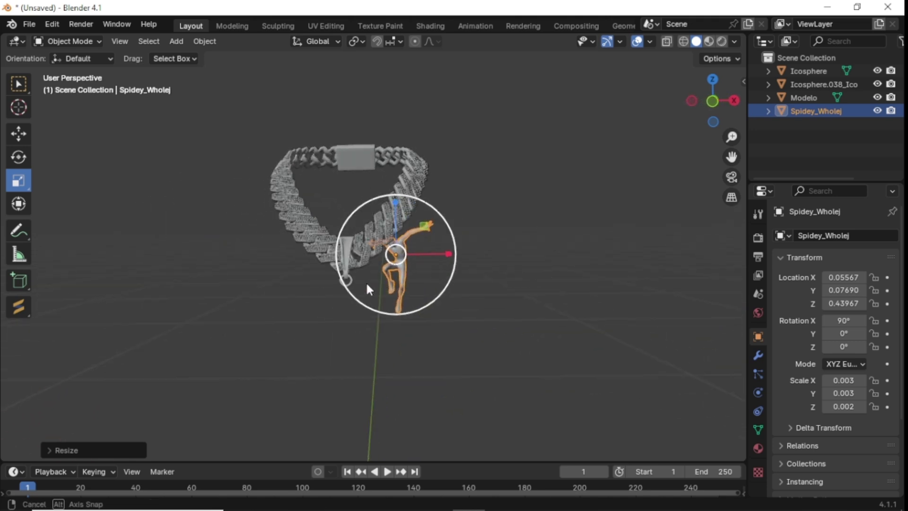
Move the figure beneath the chain's pendant ring, to about X -0.0119, Y -0.1292, Z 0.3927
{"action": "left_click", "coordinate": [18, 133]}
{"action": "left_click_drag", "start_coordinate": [436, 256], "coordinate": [387, 257]}
{"action": "middle_click_drag", "start_coordinate": [387, 257], "coordinate": [247, 279]}
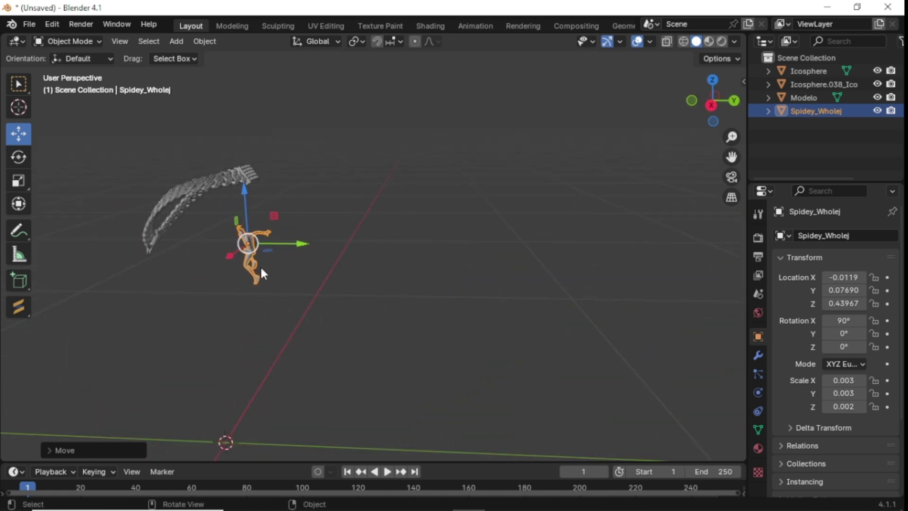
{"action": "left_click_drag", "start_coordinate": [298, 247], "coordinate": [198, 255]}
{"action": "middle_click_drag", "start_coordinate": [198, 255], "coordinate": [204, 311]}
{"action": "left_click_drag", "start_coordinate": [111, 255], "coordinate": [114, 289]}
{"action": "left_click_drag", "start_coordinate": [732, 156], "coordinate": [823, 142]}
{"action": "scroll", "coordinate": [504, 308], "scroll_direction": "up", "scroll_amount": 3}
{"action": "middle_click_drag", "start_coordinate": [503, 308], "coordinate": [631, 235]}
{"action": "left_click_drag", "start_coordinate": [728, 159], "coordinate": [567, 192]}
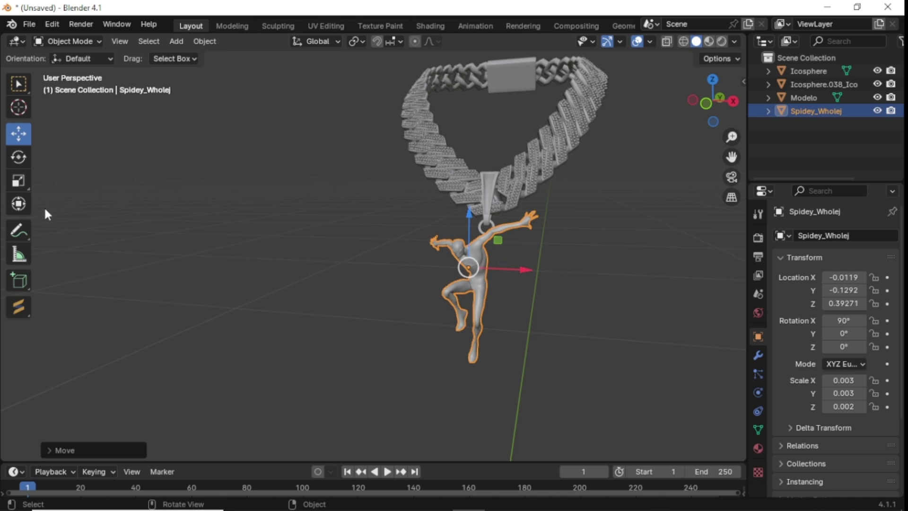
Rotate the figure to about -32° in Y and shift it to about X -0.0191, Z 0.3673 so its raised hand meets the ring
{"action": "left_click", "coordinate": [17, 164]}
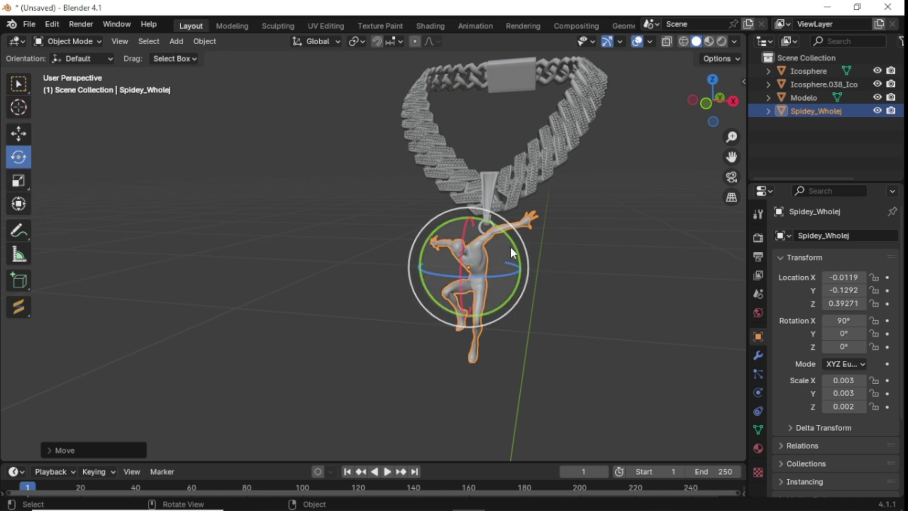
{"action": "left_click_drag", "start_coordinate": [510, 234], "coordinate": [487, 228]}
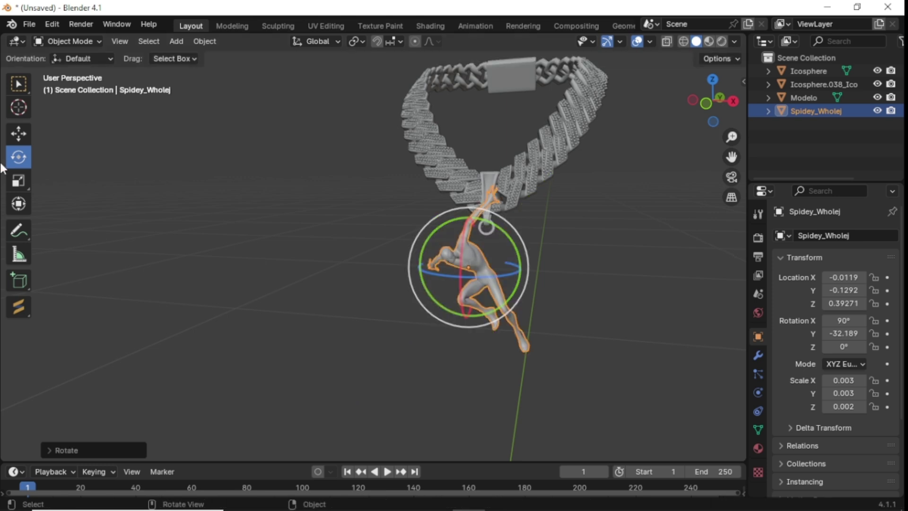
{"action": "left_click", "coordinate": [17, 135]}
{"action": "left_click_drag", "start_coordinate": [469, 224], "coordinate": [465, 257]}
{"action": "left_click_drag", "start_coordinate": [531, 306], "coordinate": [519, 303]}
Tilt and turn the figure to about 85.3° in X and 8.6° in Z so its hand lines up with the ring
{"action": "middle_click_drag", "start_coordinate": [712, 234], "coordinate": [225, 257]}
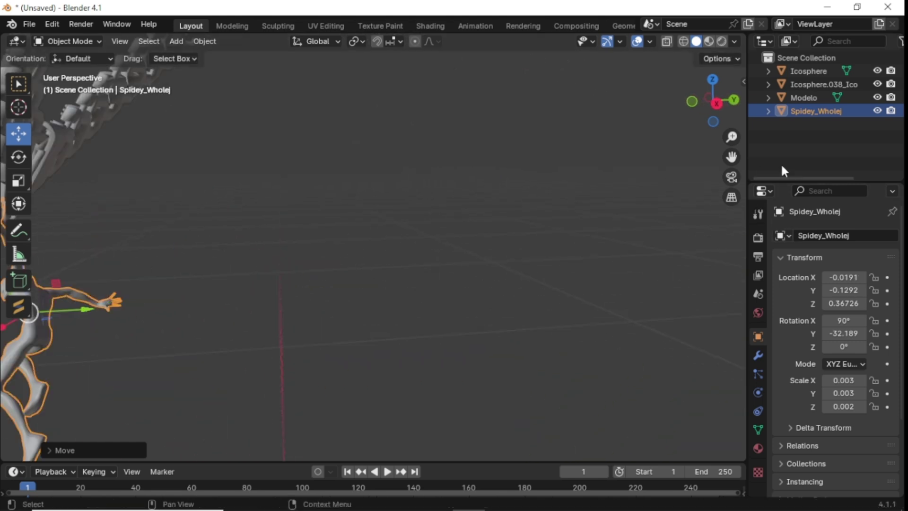
{"action": "left_click_drag", "start_coordinate": [732, 156], "coordinate": [538, 190]}
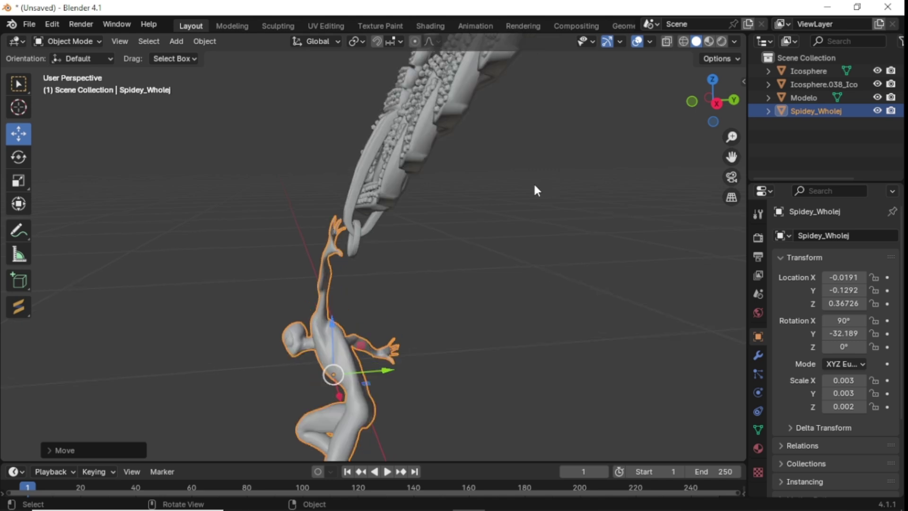
{"action": "left_click", "coordinate": [15, 160]}
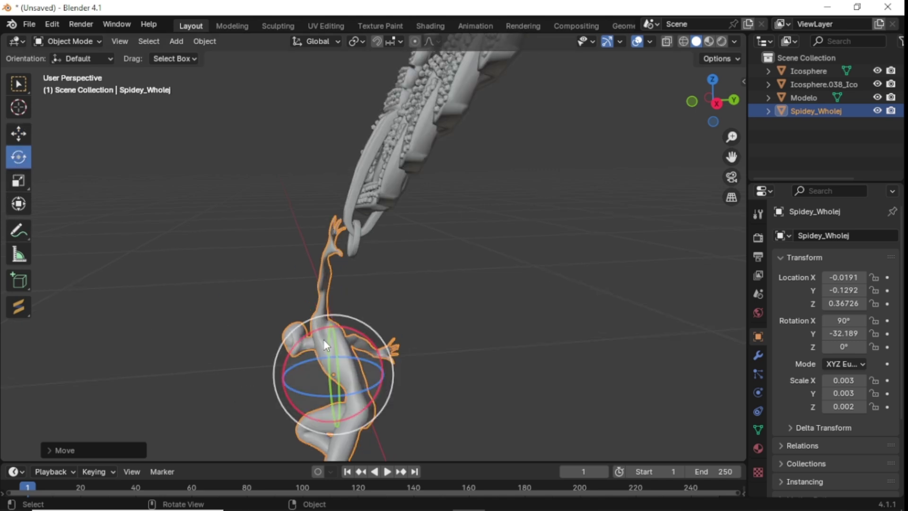
{"action": "left_click_drag", "start_coordinate": [316, 332], "coordinate": [321, 329]}
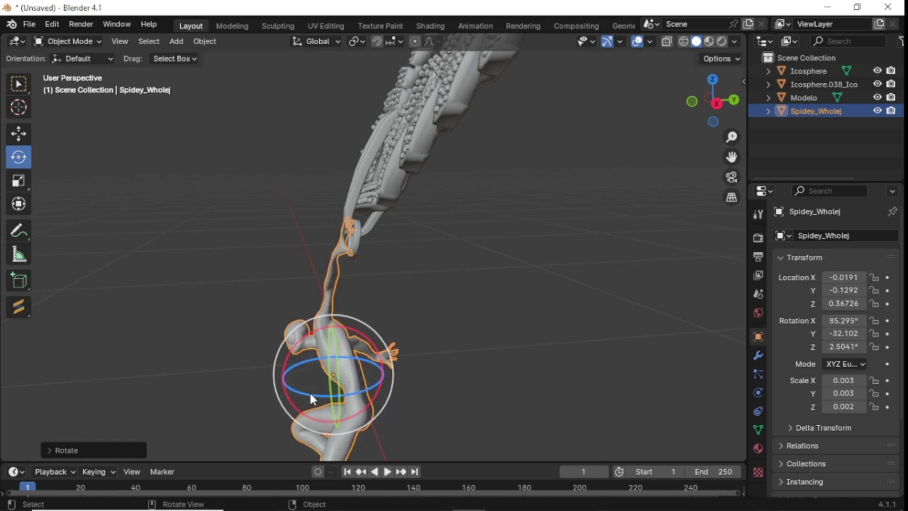
{"action": "left_click_drag", "start_coordinate": [310, 390], "coordinate": [312, 392]}
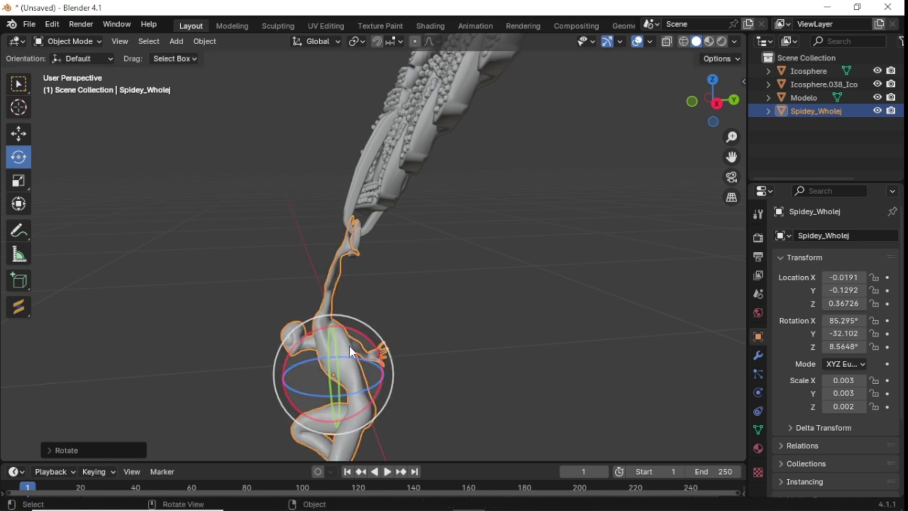
Nudge the figure along Y to about -0.1301 so its hand grips the pendant ring
{"action": "middle_click_drag", "start_coordinate": [714, 138], "coordinate": [667, 221]}
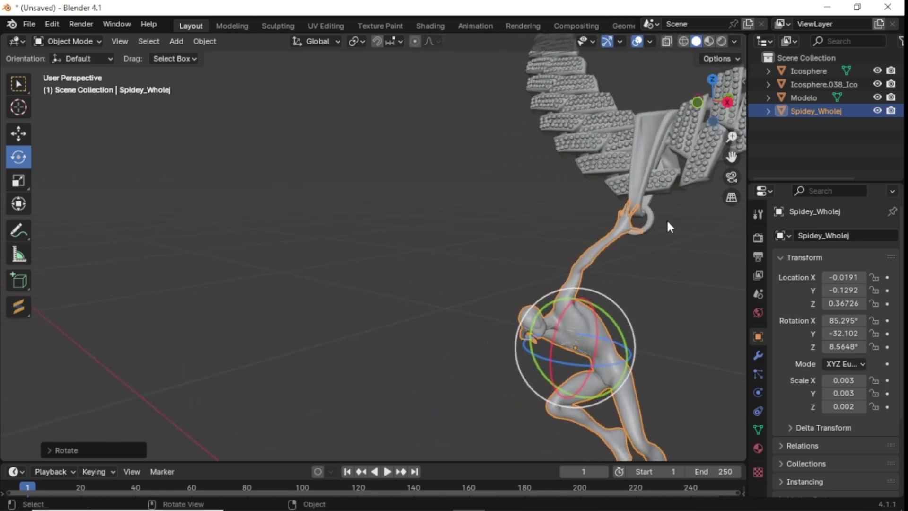
{"action": "left_click", "coordinate": [18, 135]}
{"action": "left_click", "coordinate": [479, 272]}
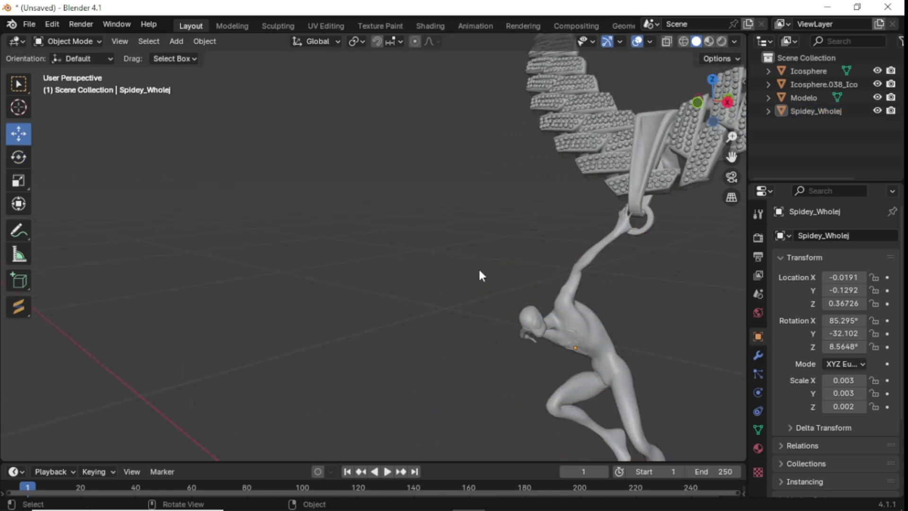
{"action": "left_click", "coordinate": [598, 331]}
{"action": "left_click_drag", "start_coordinate": [594, 344], "coordinate": [589, 339]}
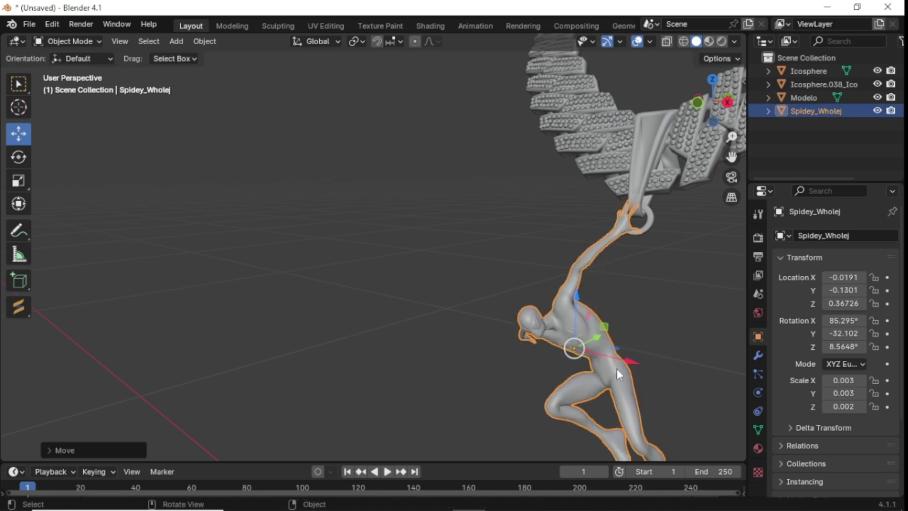
Nudge the Spider-Man figure along X to about -0.0187 and deselect it
{"action": "mouse_move", "coordinate": [631, 367]}
{"action": "left_mouse_down"}
{"action": "mouse_move", "coordinate": [640, 363]}
{"action": "mouse_move", "coordinate": [630, 361]}
{"action": "left_mouse_up"}
{"action": "left_click", "coordinate": [677, 308]}
{"action": "middle_click_drag", "start_coordinate": [673, 240], "coordinate": [696, 237]}
{"action": "scroll", "coordinate": [663, 239], "scroll_direction": "down", "scroll_amount": 4}
{"action": "middle_click_drag", "start_coordinate": [562, 308], "coordinate": [604, 300]}
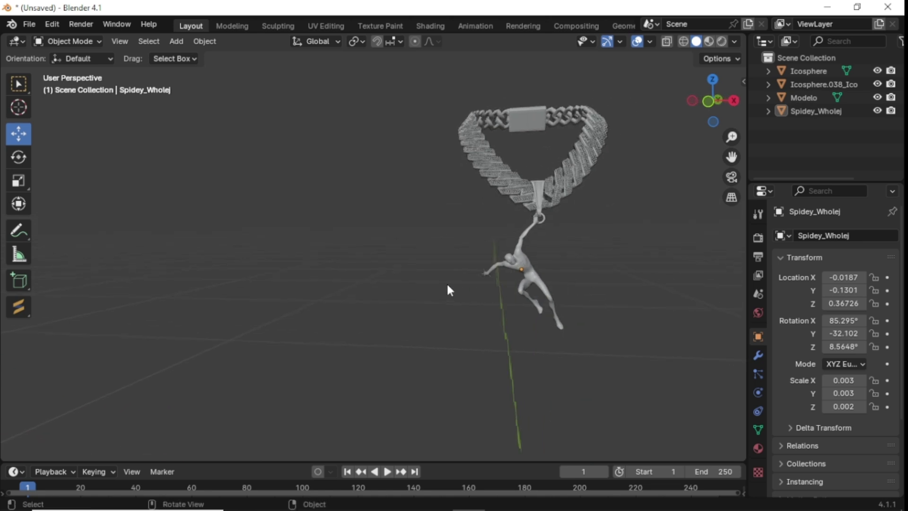
{"action": "left_click_drag", "start_coordinate": [729, 163], "coordinate": [729, 151]}
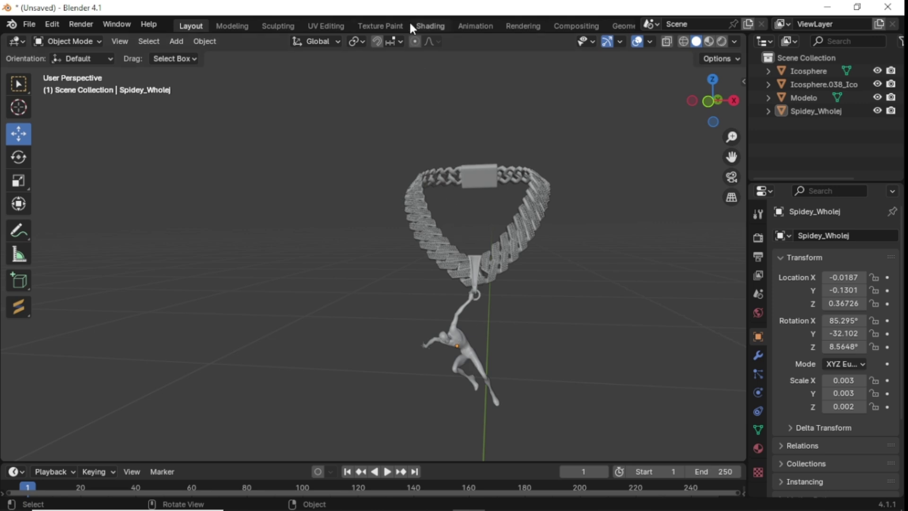
In the Shading workspace, add an Image Texture node to the Modelo chain's material, linking Color to Base Color and Alpha to Alpha
{"action": "left_click", "coordinate": [438, 26]}
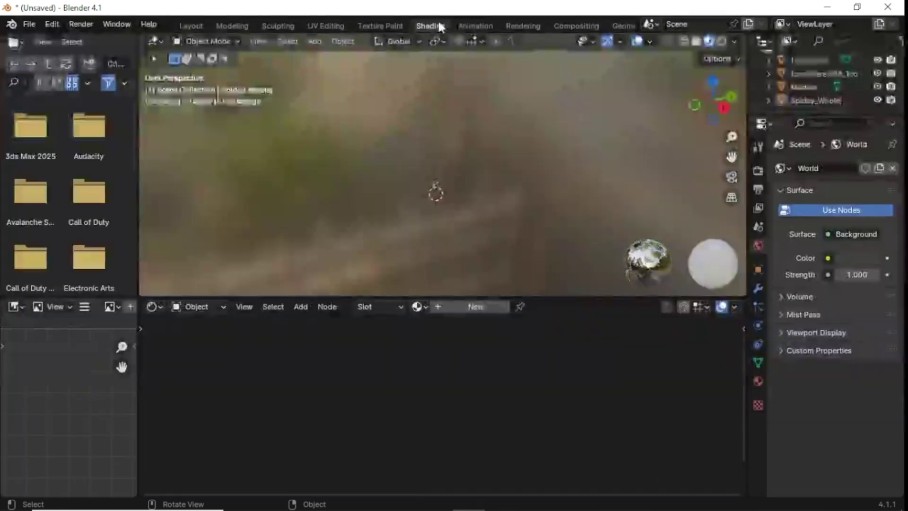
{"action": "middle_click_drag", "start_coordinate": [455, 241], "coordinate": [597, 208]}
{"action": "middle_click_drag", "start_coordinate": [544, 284], "coordinate": [538, 291]}
{"action": "left_click_drag", "start_coordinate": [731, 157], "coordinate": [674, 67]}
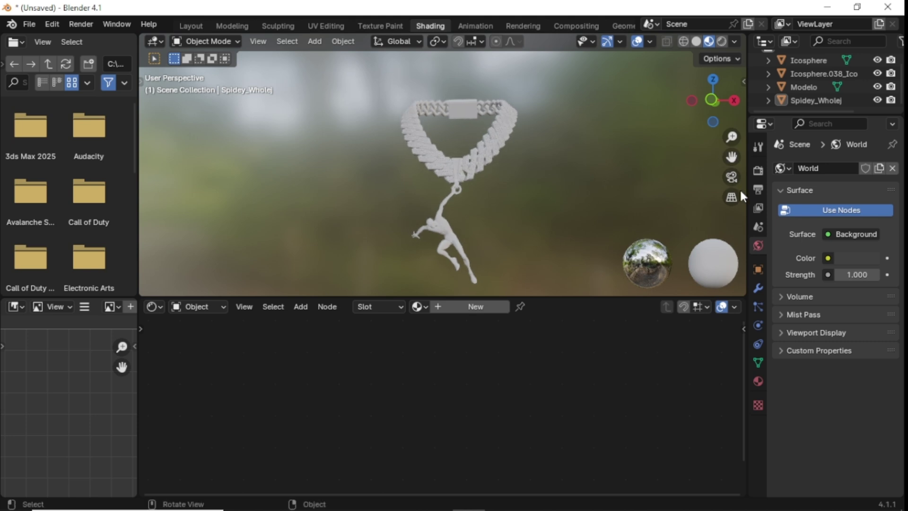
{"action": "left_click", "coordinate": [813, 84]}
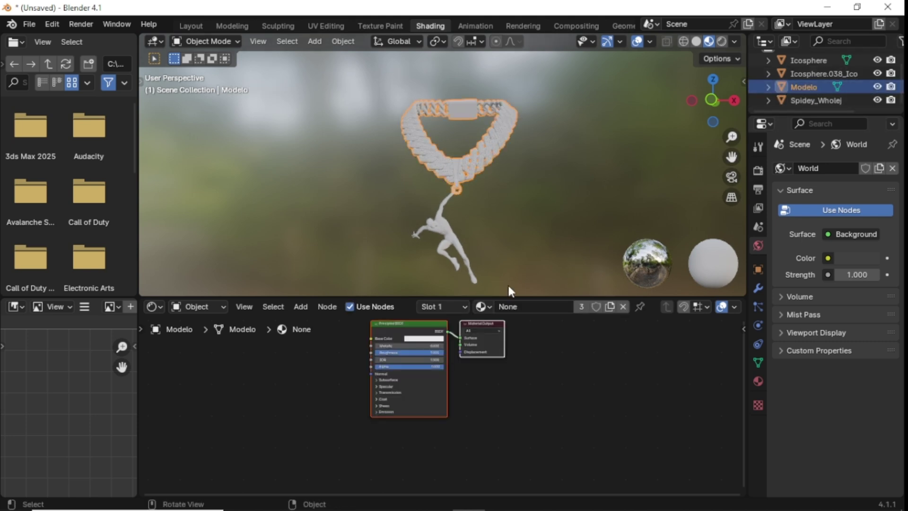
{"action": "left_click_drag", "start_coordinate": [401, 335], "coordinate": [424, 354]}
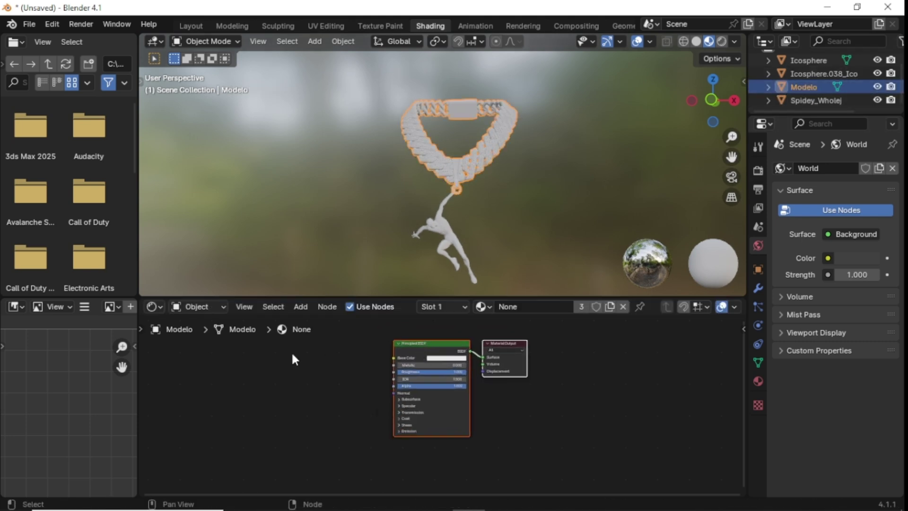
{"action": "left_click", "coordinate": [300, 307]}
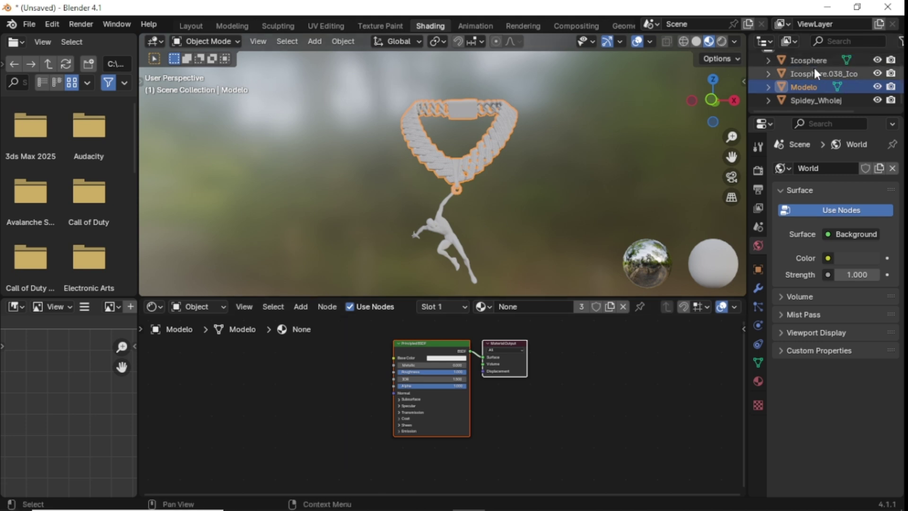
{"action": "left_click", "coordinate": [301, 307]}
{"action": "mouse_move", "coordinate": [316, 391]}
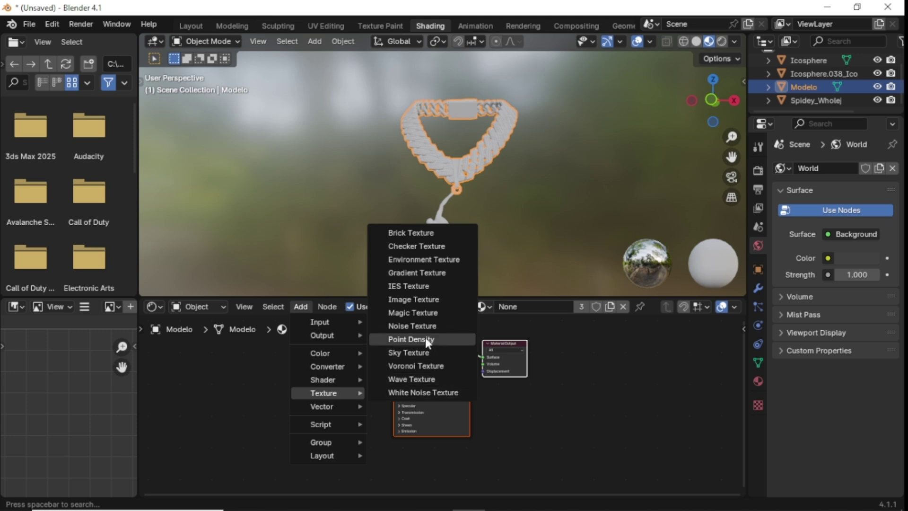
{"action": "left_click", "coordinate": [414, 299]}
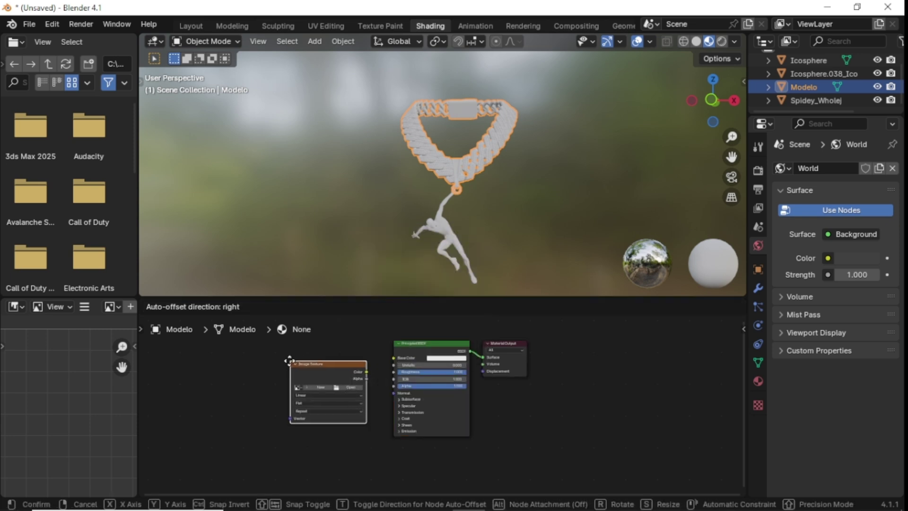
{"action": "left_click", "coordinate": [279, 352]}
{"action": "left_click_drag", "start_coordinate": [352, 363], "coordinate": [385, 387]}
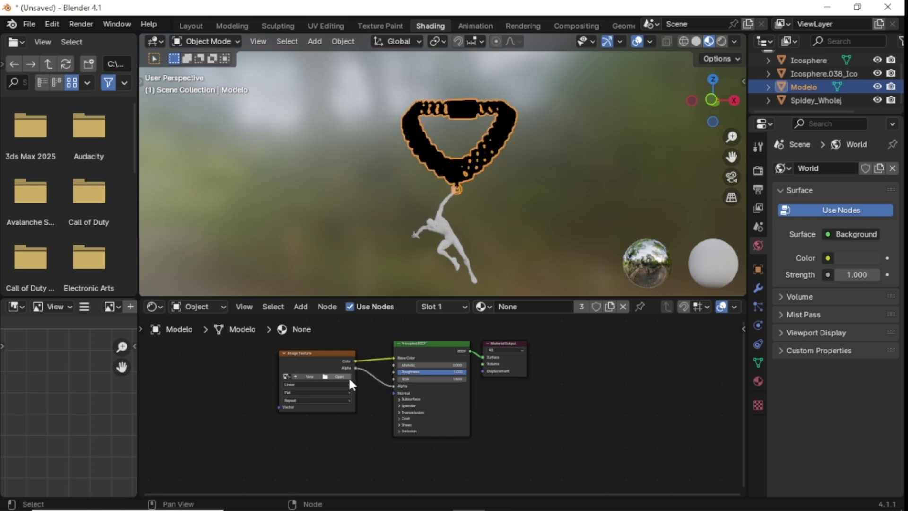
Load the combined texture PNG from inside the Desktop's YT Tut folder into the chain's Image Texture node
{"action": "left_click", "coordinate": [336, 373]}
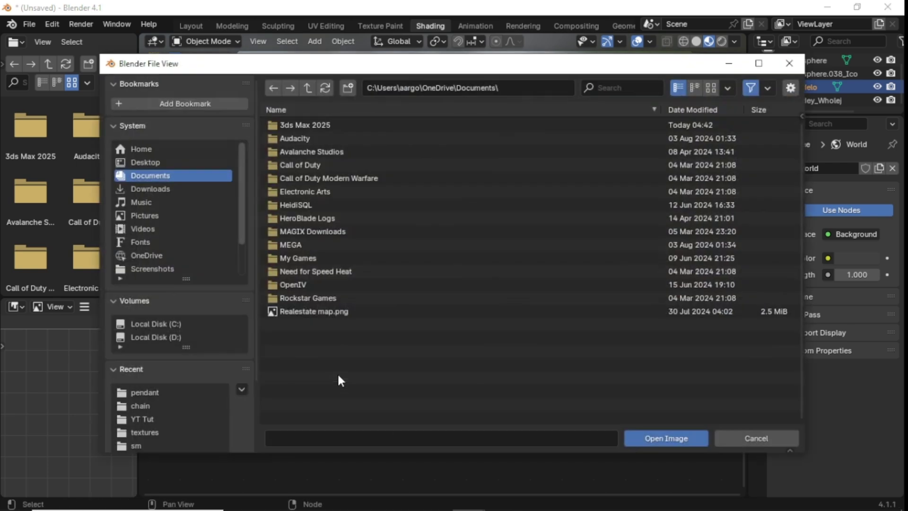
{"action": "left_click", "coordinate": [184, 164]}
{"action": "left_click", "coordinate": [322, 288]}
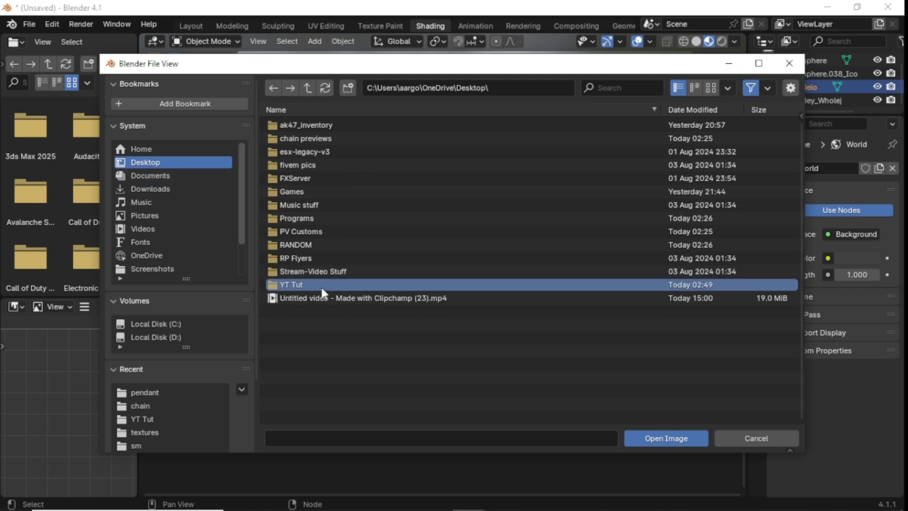
{"action": "left_click", "coordinate": [322, 287]}
{"action": "double_click", "coordinate": [309, 165]}
{"action": "left_click", "coordinate": [310, 138]}
{"action": "left_click", "coordinate": [641, 437]}
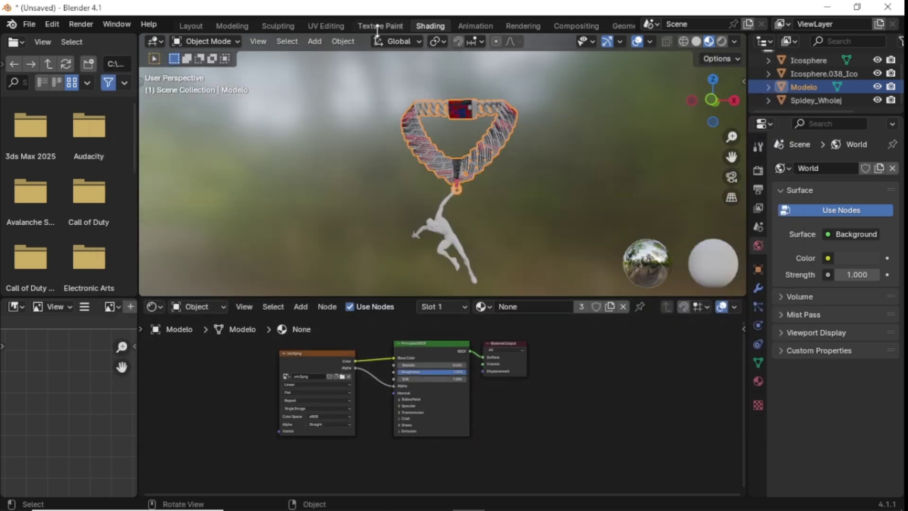
Open the chain in the UV Editing workspace and select its whole mesh to display all its UVs over the texture
{"action": "left_click", "coordinate": [319, 25]}
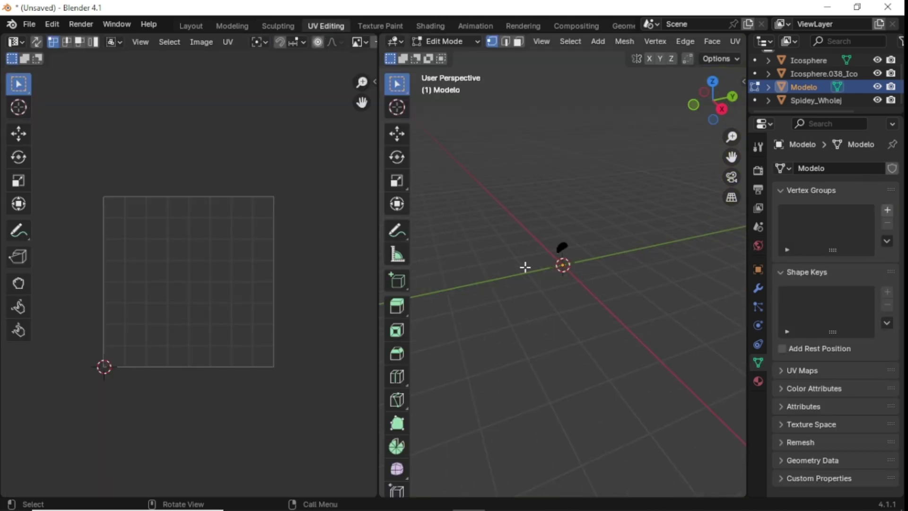
{"action": "middle_click_drag", "start_coordinate": [553, 238], "coordinate": [636, 239]}
{"action": "scroll", "coordinate": [704, 172], "scroll_direction": "up", "scroll_amount": 5}
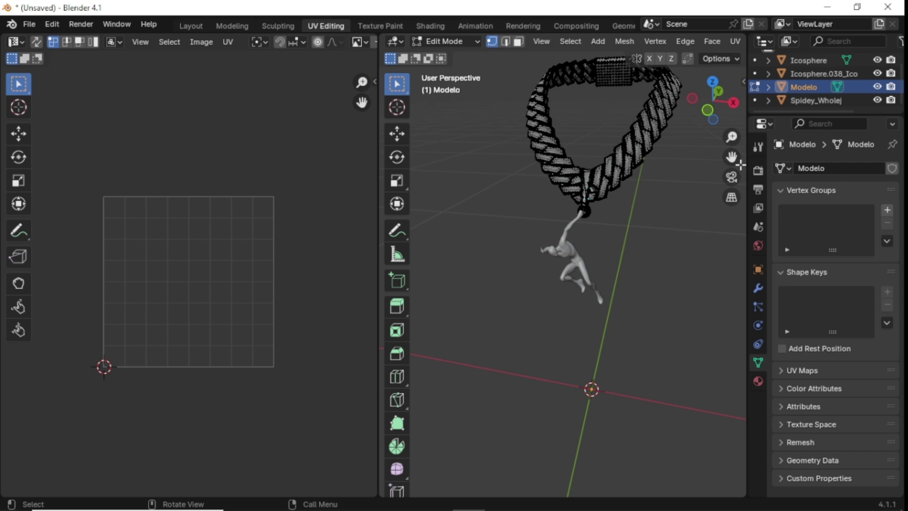
{"action": "left_click_drag", "start_coordinate": [733, 158], "coordinate": [706, 195]}
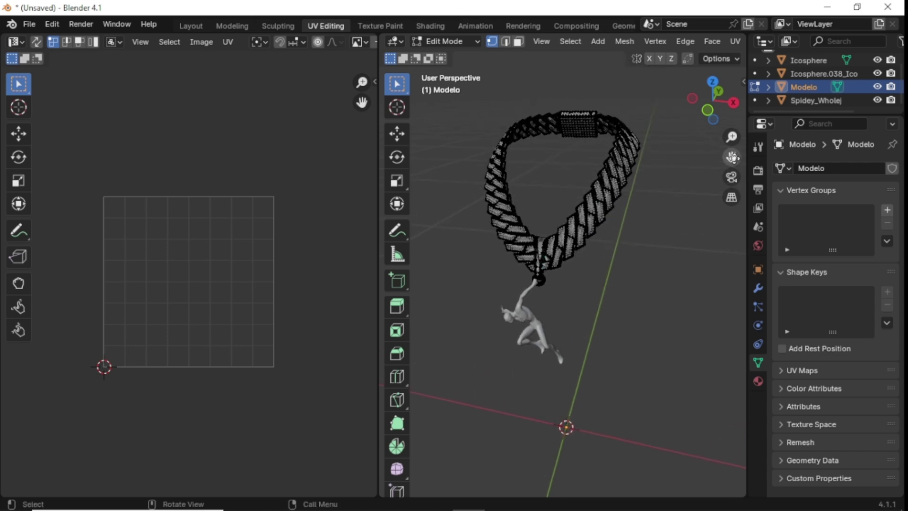
{"action": "key", "text": "a"}
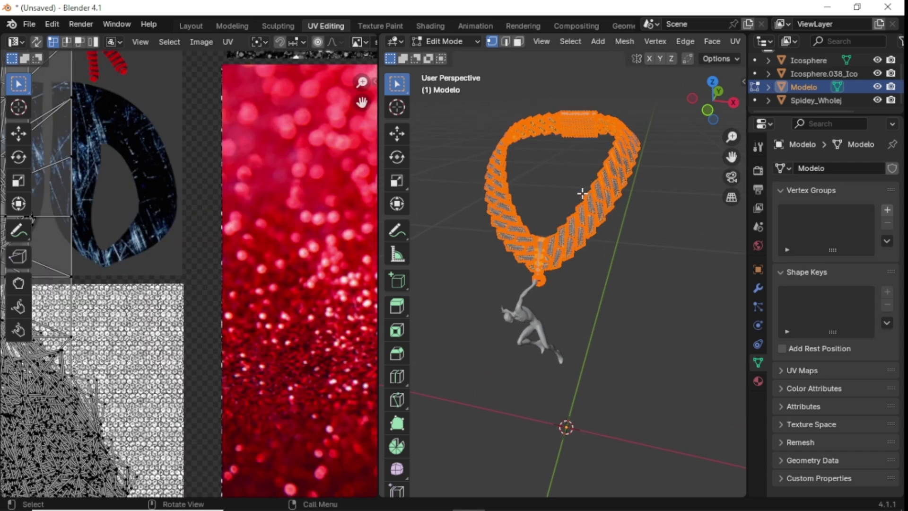
{"action": "scroll", "coordinate": [226, 308], "scroll_direction": "down", "scroll_amount": 7}
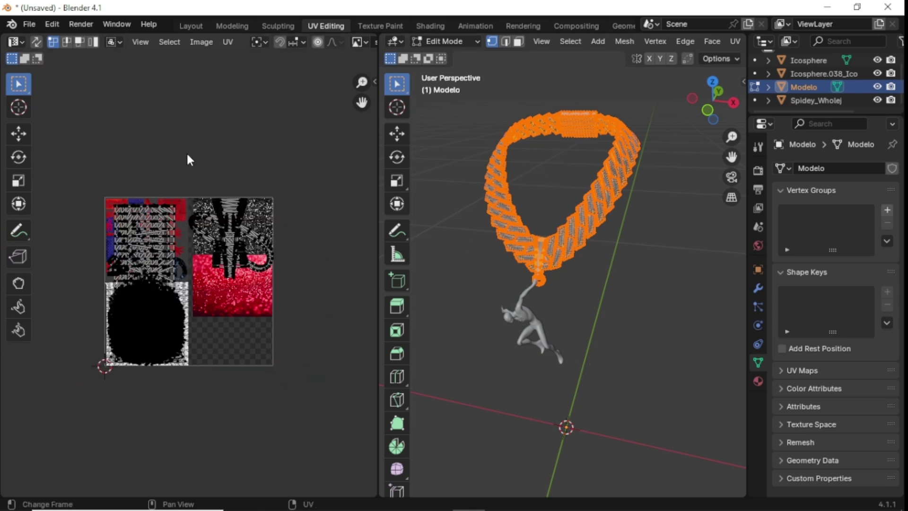
Select all of the chain's UVs and apply a standard Unwrap
{"action": "left_click_drag", "start_coordinate": [70, 154], "coordinate": [312, 431]}
{"action": "key", "text": "u"}
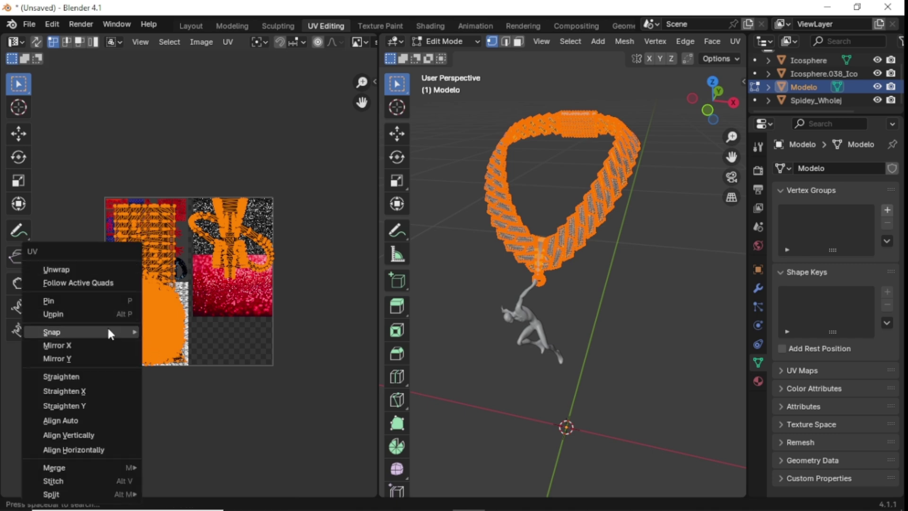
{"action": "left_click", "coordinate": [75, 270]}
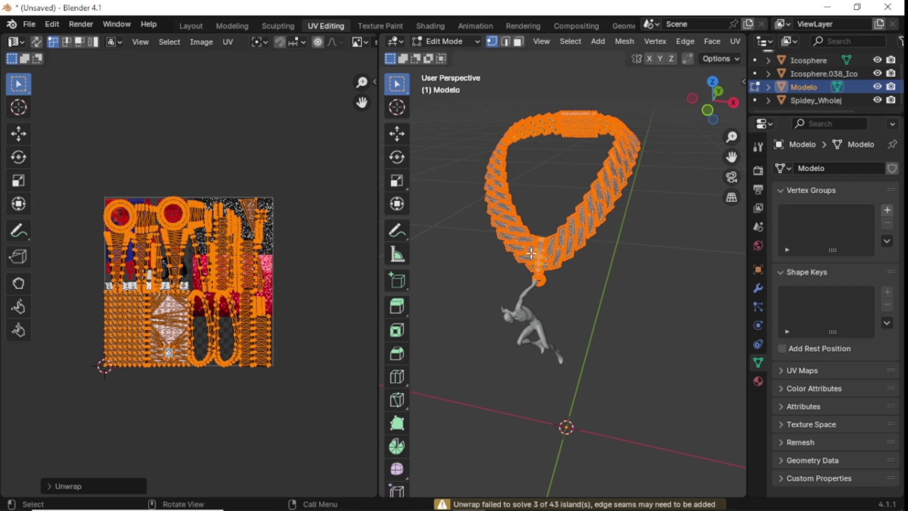
Apply Cube Projection to the chain mesh, and shrink and move its UVs onto the silver glitter square of the texture
{"action": "key", "text": "u"}
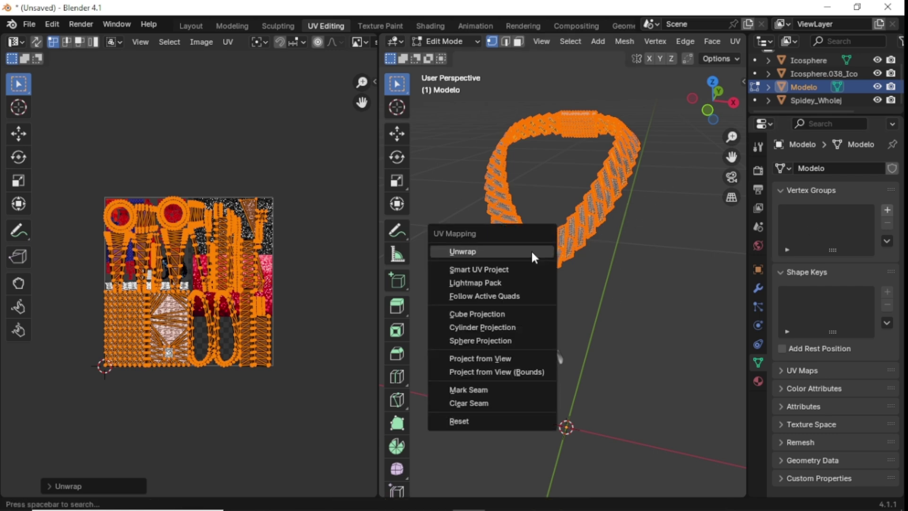
{"action": "left_click", "coordinate": [510, 312]}
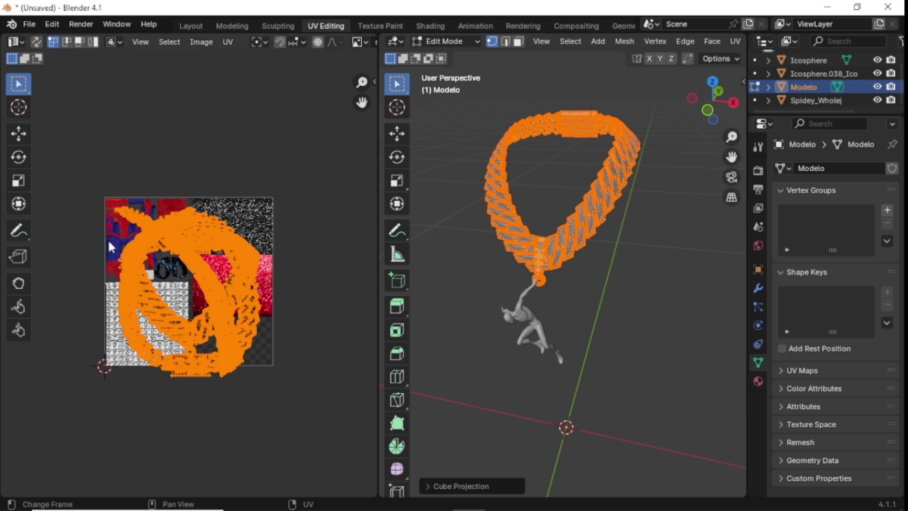
{"action": "left_click", "coordinate": [18, 179]}
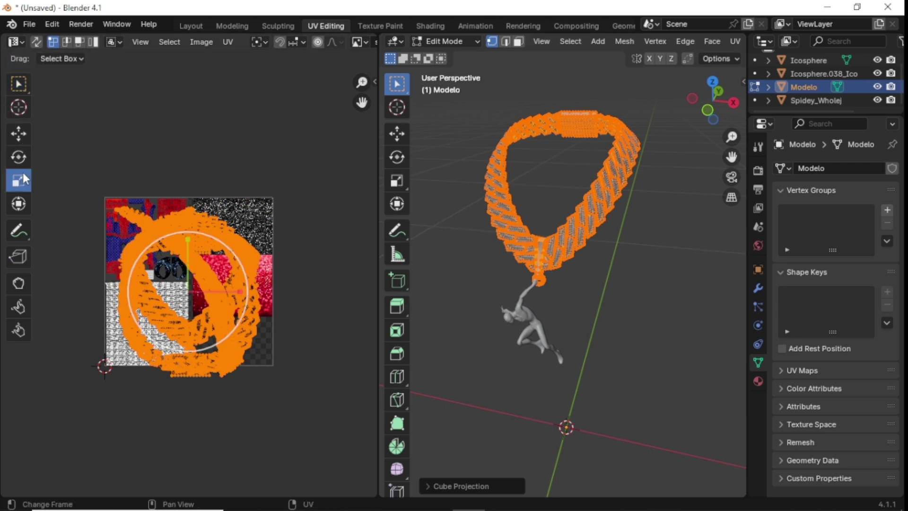
{"action": "scroll", "coordinate": [252, 326], "scroll_direction": "up", "scroll_amount": 3}
{"action": "left_click_drag", "start_coordinate": [229, 304], "coordinate": [201, 305]}
{"action": "left_click_drag", "start_coordinate": [187, 255], "coordinate": [102, 368]}
{"action": "left_click", "coordinate": [19, 135]}
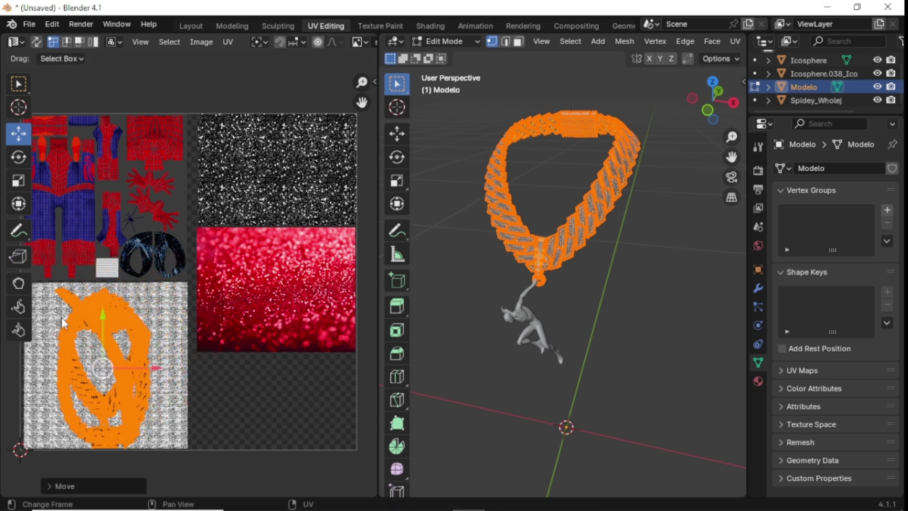
Widen the chain's UV layout so it covers most of the silver glitter square while staying inside its edges
{"action": "left_click", "coordinate": [19, 181]}
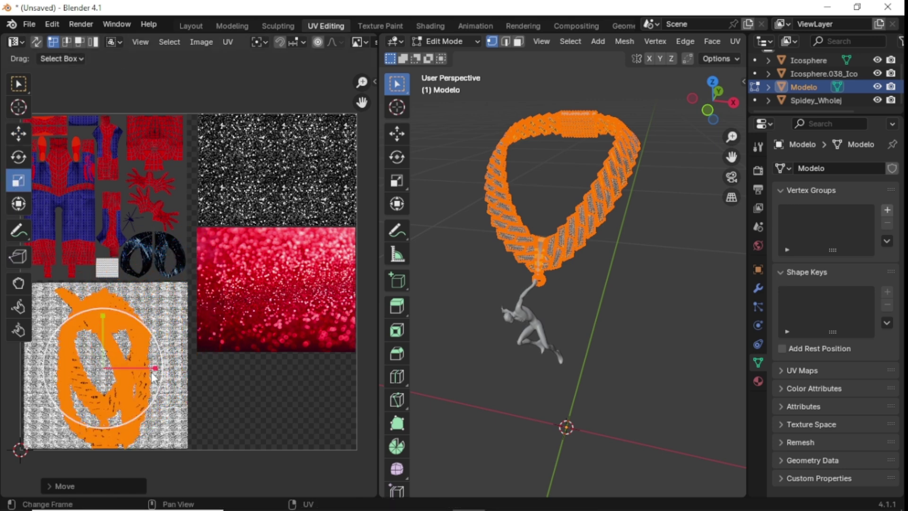
{"action": "left_click_drag", "start_coordinate": [154, 375], "coordinate": [183, 374]}
{"action": "middle_click_drag", "start_coordinate": [183, 374], "coordinate": [249, 361]}
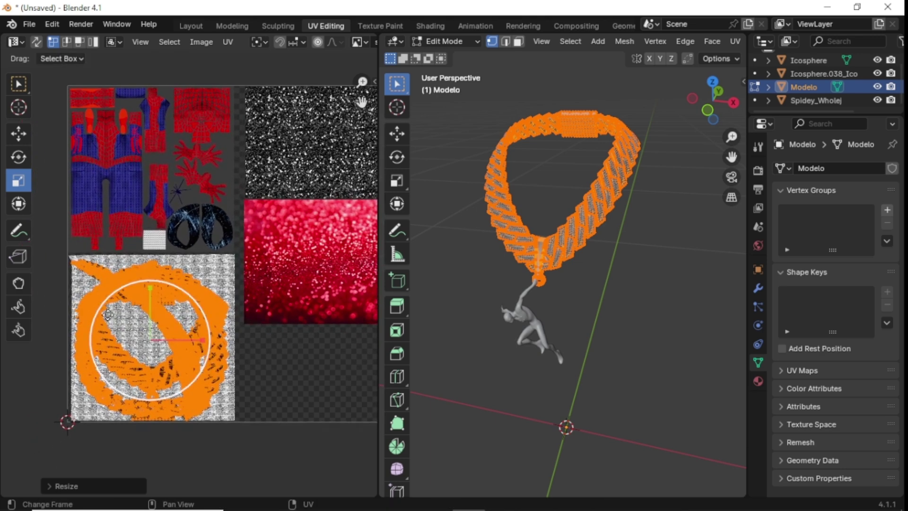
{"action": "left_click_drag", "start_coordinate": [187, 337], "coordinate": [193, 349]}
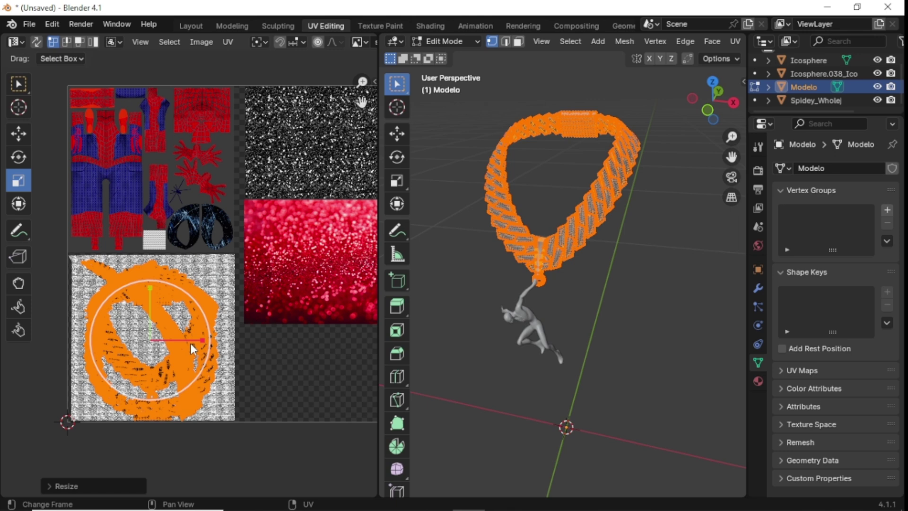
Back in the Shading workspace, give the figure's material the same linked image texture and raise its Metallic value
{"action": "left_click", "coordinate": [442, 23]}
{"action": "middle_click_drag", "start_coordinate": [514, 161], "coordinate": [550, 178]}
{"action": "scroll", "coordinate": [550, 178], "scroll_direction": "down", "scroll_amount": 5}
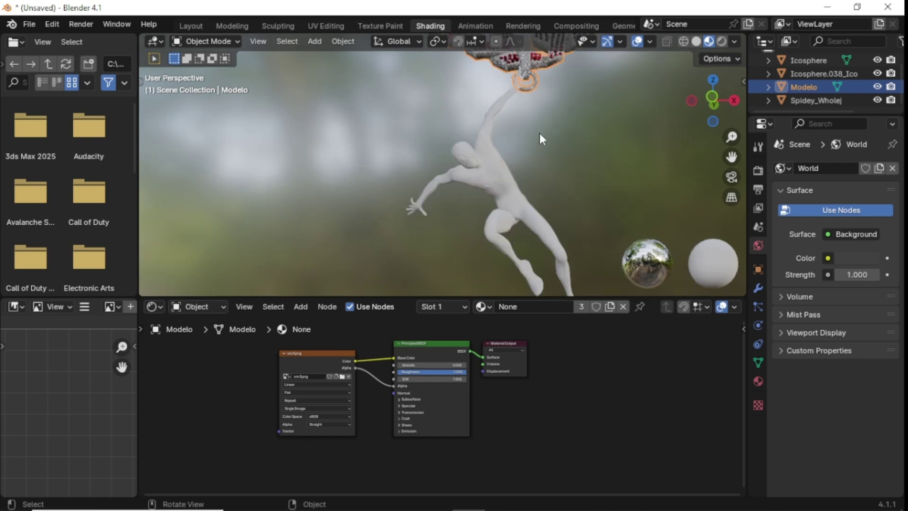
{"action": "middle_click_drag", "start_coordinate": [563, 123], "coordinate": [646, 134]}
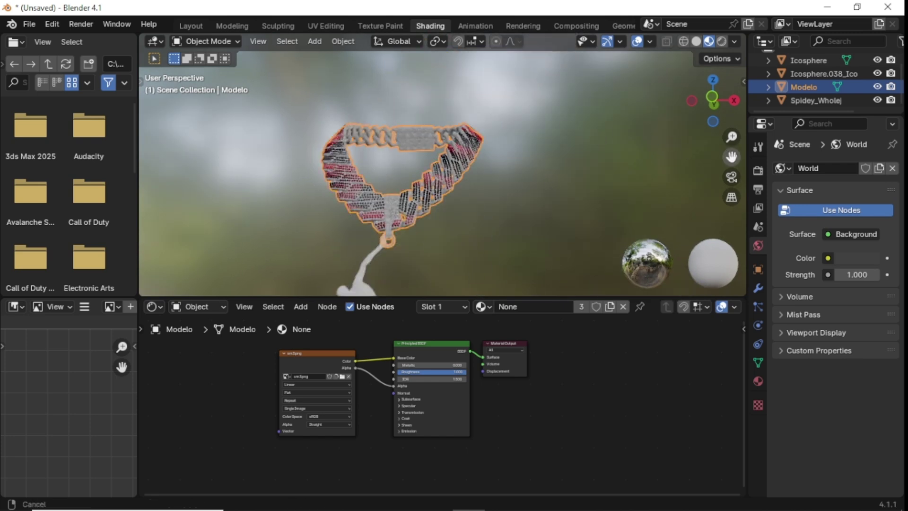
{"action": "left_click", "coordinate": [416, 180]}
{"action": "left_click_drag", "start_coordinate": [434, 379], "coordinate": [483, 379]}
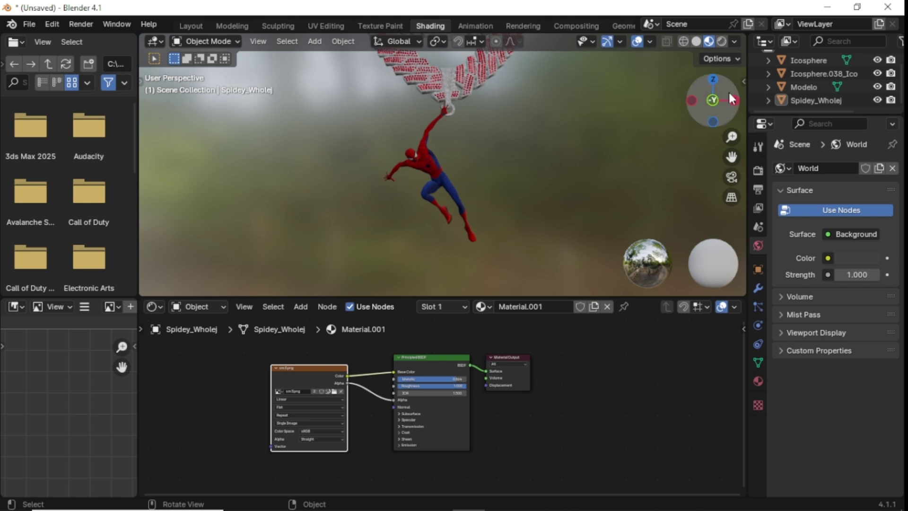
Raise the Metallic value of the Modelo chain's material
{"action": "left_click", "coordinate": [804, 84]}
{"action": "left_click_drag", "start_coordinate": [443, 368], "coordinate": [464, 367]}
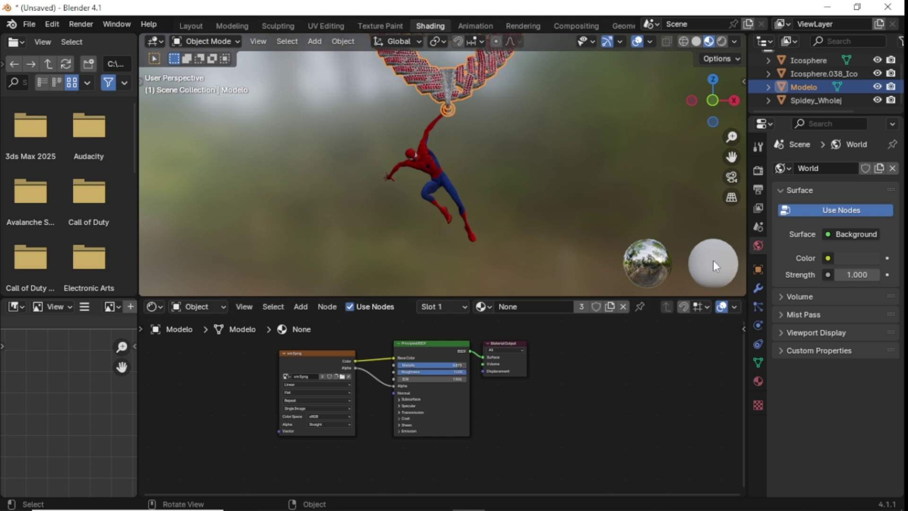
Join the Icosphere and Icosphere.038 chain parts into the Modelo object
{"action": "left_click", "coordinate": [802, 75]}
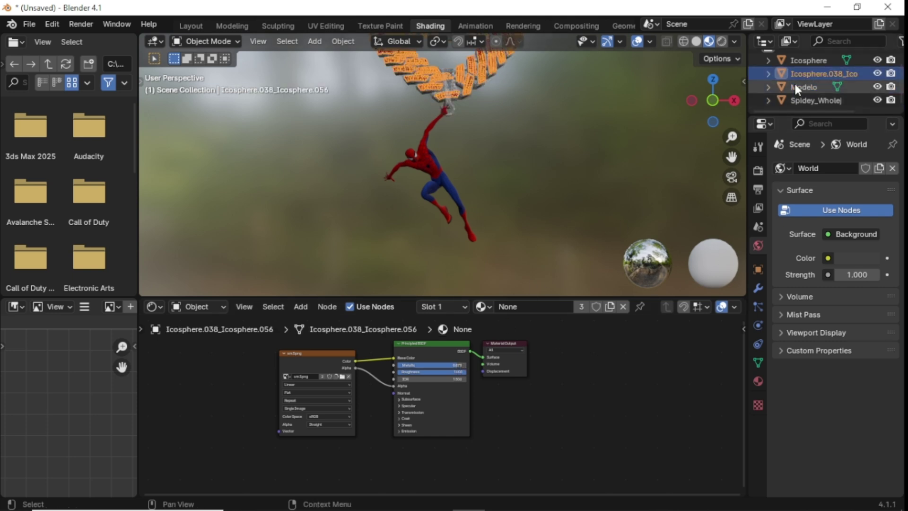
{"action": "left_click", "coordinate": [808, 61]}
{"action": "scroll", "coordinate": [427, 166], "scroll_direction": "down", "scroll_amount": 4}
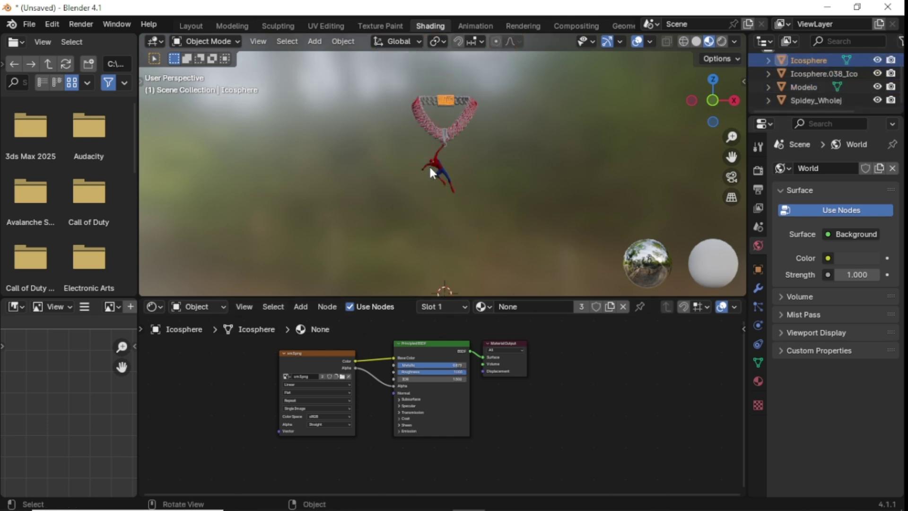
{"action": "scroll", "coordinate": [487, 100], "scroll_direction": "up", "scroll_amount": 1}
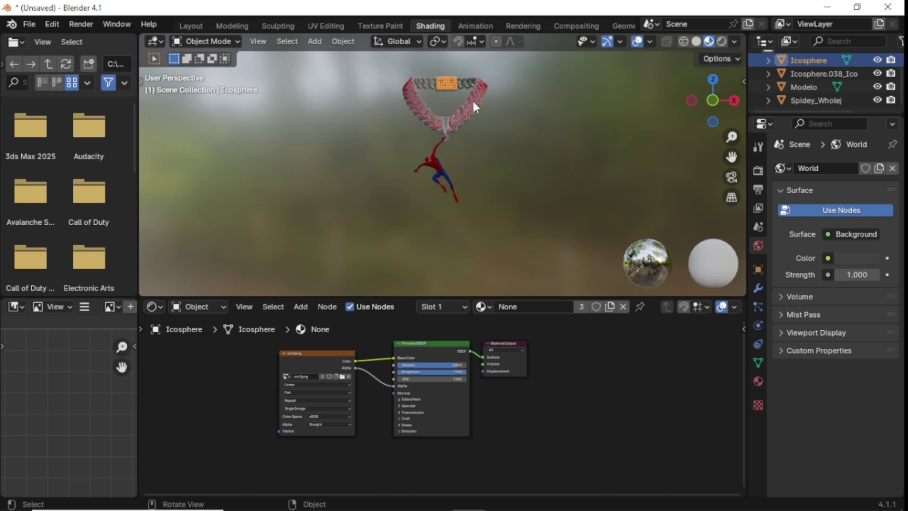
{"action": "left_click", "coordinate": [810, 76], "text": "ctrl"}
{"action": "left_click", "coordinate": [812, 85], "text": "ctrl"}
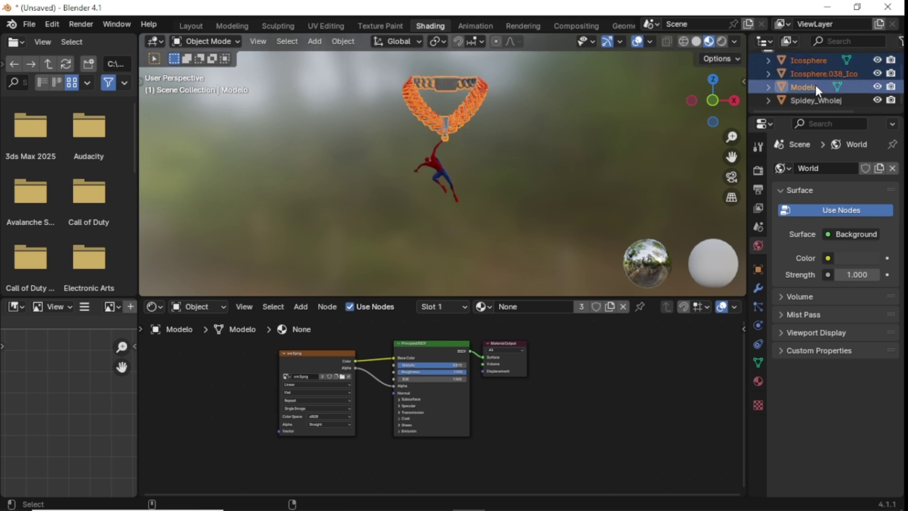
{"action": "right_click", "coordinate": [457, 115]}
{"action": "left_click", "coordinate": [407, 162]}
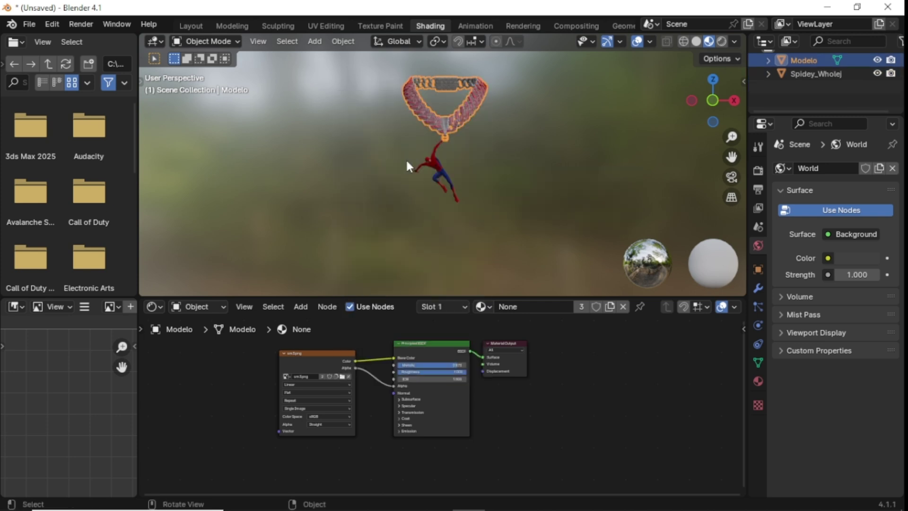
Join the Spider-Man figure with the chain into the single Modelo mesh
{"action": "scroll", "coordinate": [793, 105], "scroll_direction": "up", "scroll_amount": 1}
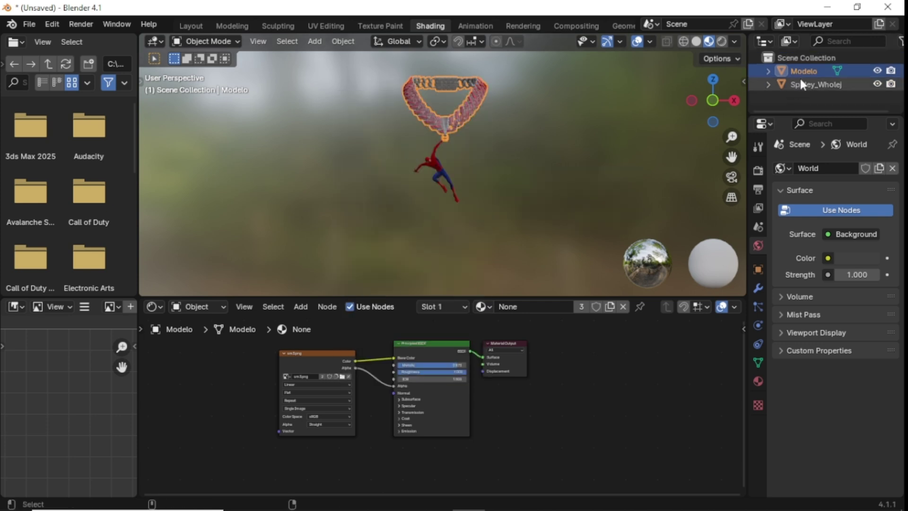
{"action": "left_click", "coordinate": [800, 84]}
{"action": "left_click", "coordinate": [807, 69], "text": "ctrl"}
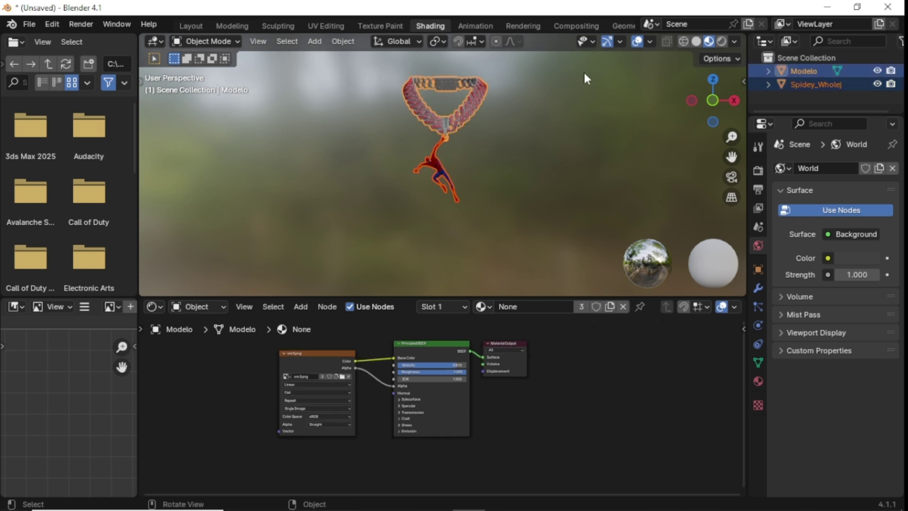
{"action": "right_click", "coordinate": [462, 111]}
{"action": "left_click", "coordinate": [443, 110]}
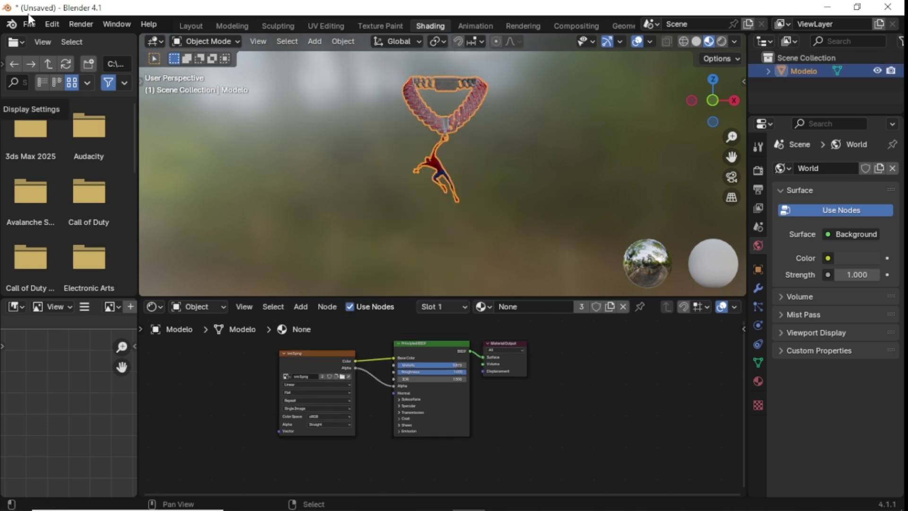
Frame the whole chain and pendant, make a viewport render image to inspect the result, and close the render window
{"action": "scroll", "coordinate": [500, 142], "scroll_direction": "up", "scroll_amount": 3}
{"action": "middle_click_drag", "start_coordinate": [499, 138], "coordinate": [489, 137]}
{"action": "left_click_drag", "start_coordinate": [731, 137], "coordinate": [731, 171]}
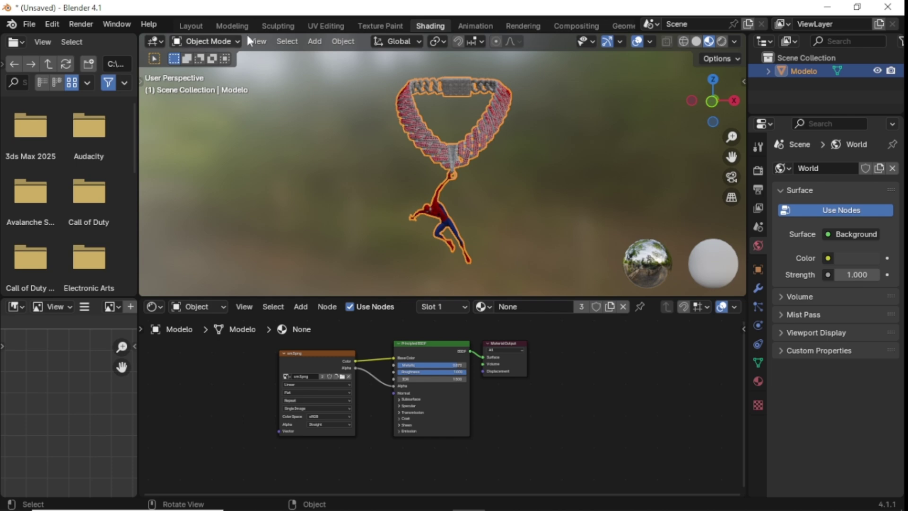
{"action": "left_click", "coordinate": [260, 41]}
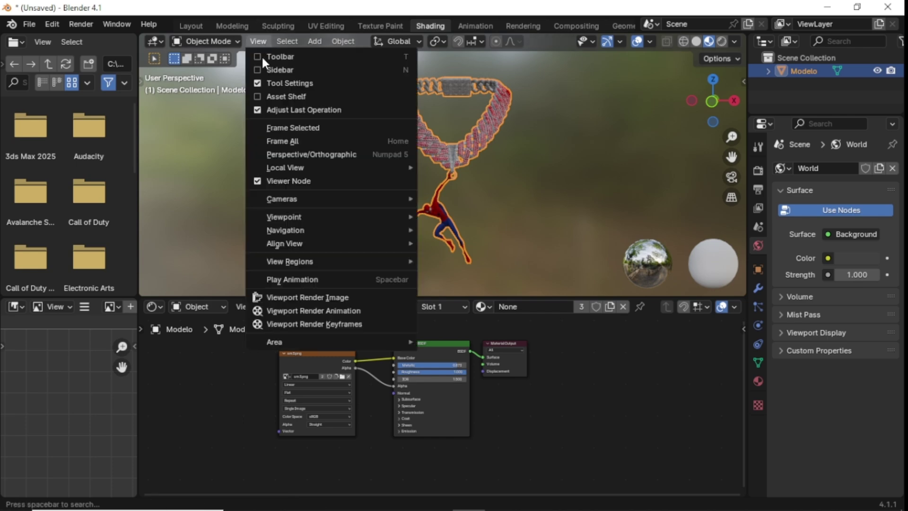
{"action": "left_click", "coordinate": [286, 294]}
{"action": "scroll", "coordinate": [495, 333], "scroll_direction": "down", "scroll_amount": 2}
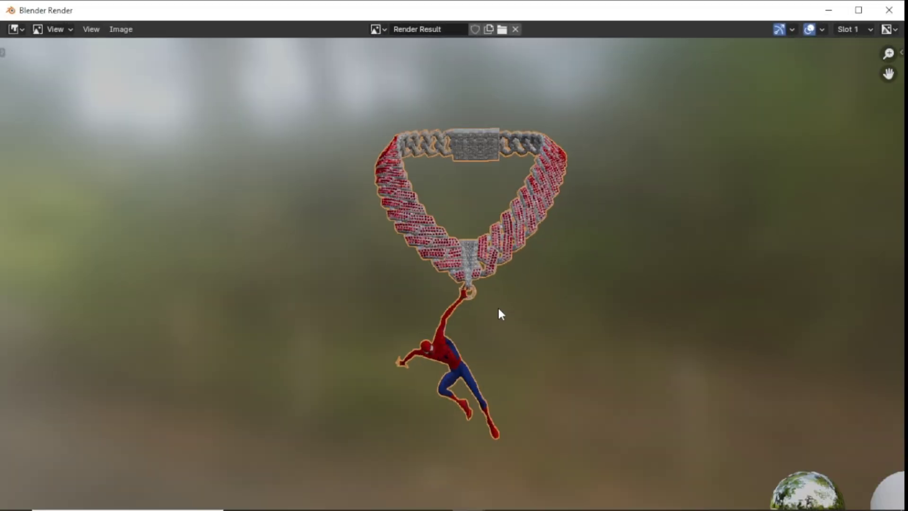
{"action": "scroll", "coordinate": [493, 288], "scroll_direction": "down", "scroll_amount": 1}
{"action": "scroll", "coordinate": [660, 186], "scroll_direction": "up", "scroll_amount": 1}
{"action": "left_click", "coordinate": [898, 12]}
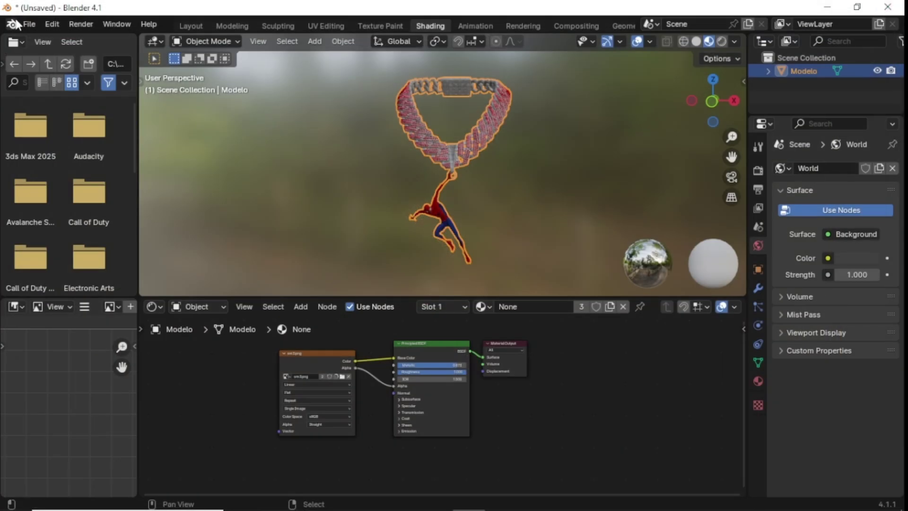
Export the joined model to the Desktop as the Wavefront OBJ file untitled.obj, and quit Blender without saving
{"action": "left_click", "coordinate": [30, 25]}
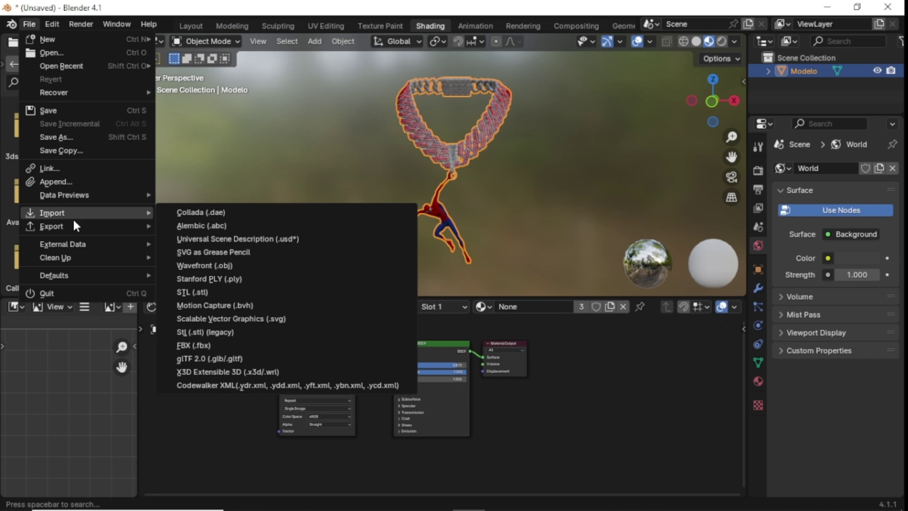
{"action": "mouse_move", "coordinate": [93, 225]}
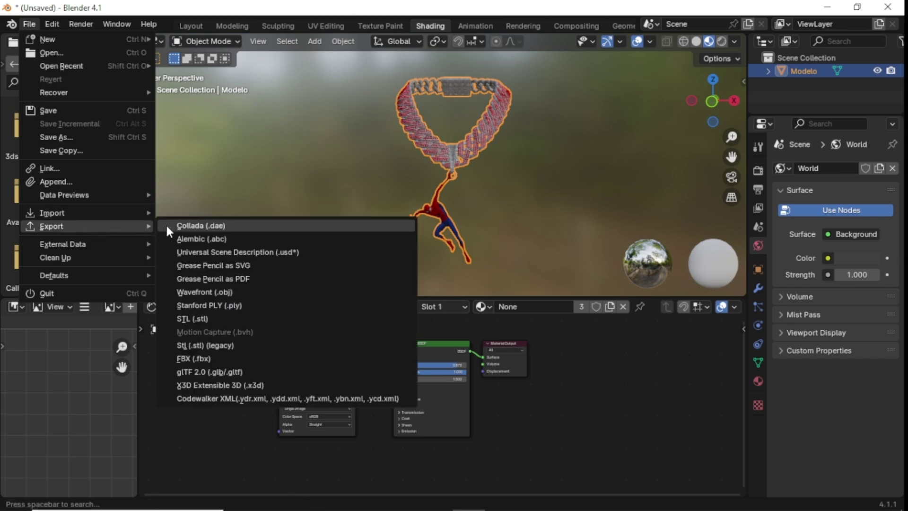
{"action": "left_click", "coordinate": [220, 292]}
{"action": "left_click", "coordinate": [192, 164]}
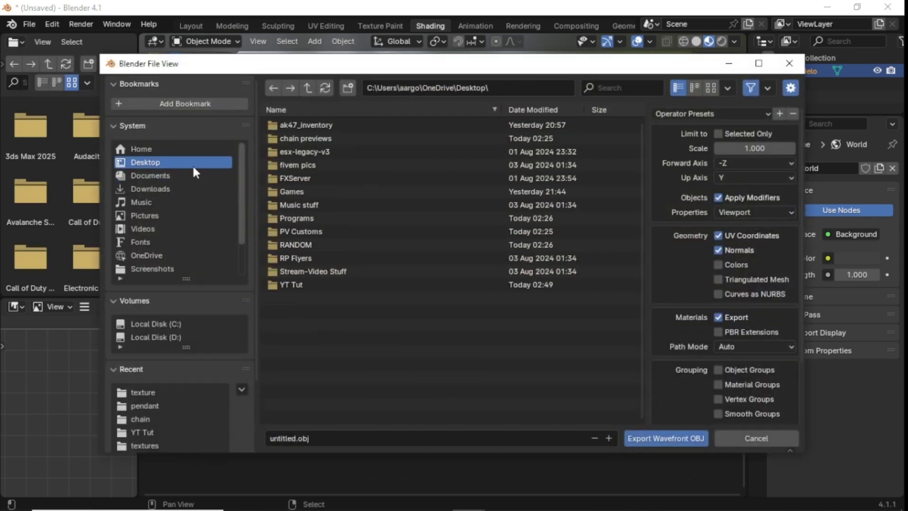
{"action": "left_click", "coordinate": [690, 439]}
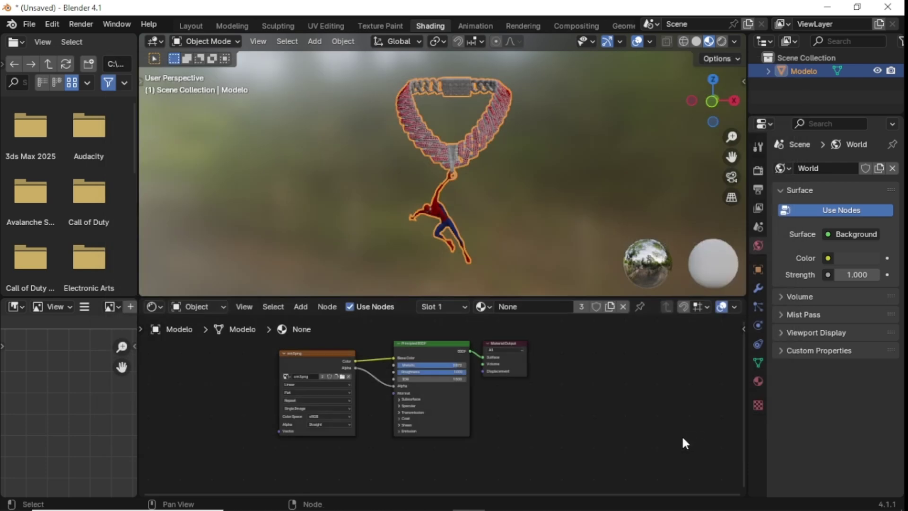
{"action": "left_click", "coordinate": [888, 7]}
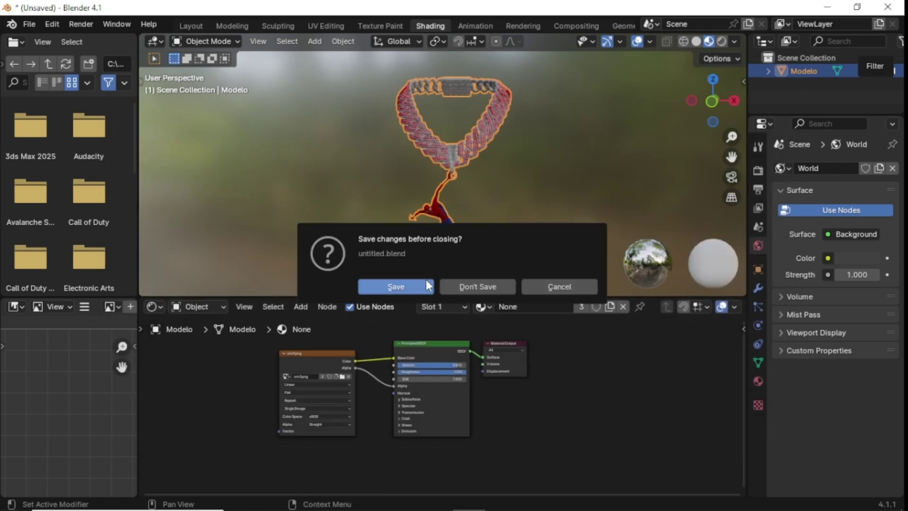
{"action": "left_click", "coordinate": [489, 287]}
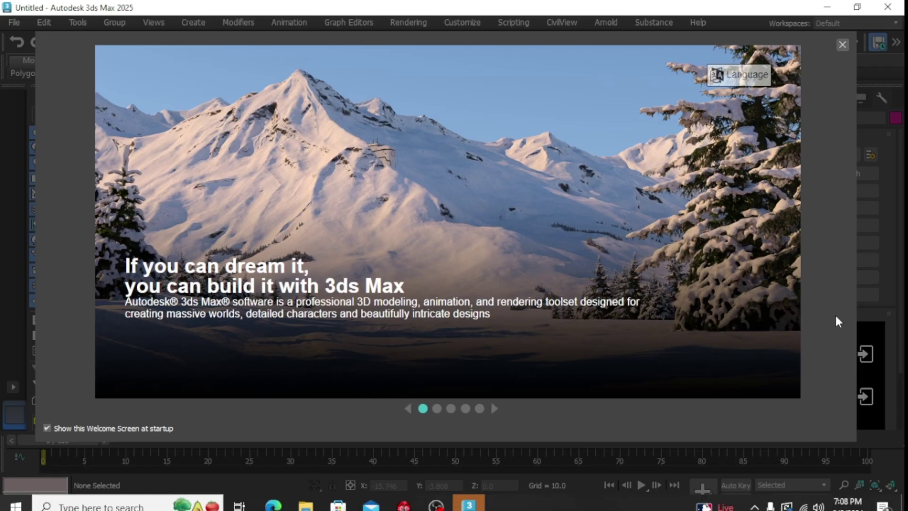
Dismiss the welcome screen in 3ds Max and launch the GIMS Evo tools for GTA V
{"action": "left_click", "coordinate": [841, 45]}
{"action": "scroll", "coordinate": [864, 352], "scroll_direction": "down", "scroll_amount": 1}
{"action": "scroll", "coordinate": [864, 353], "scroll_direction": "down", "scroll_amount": 2}
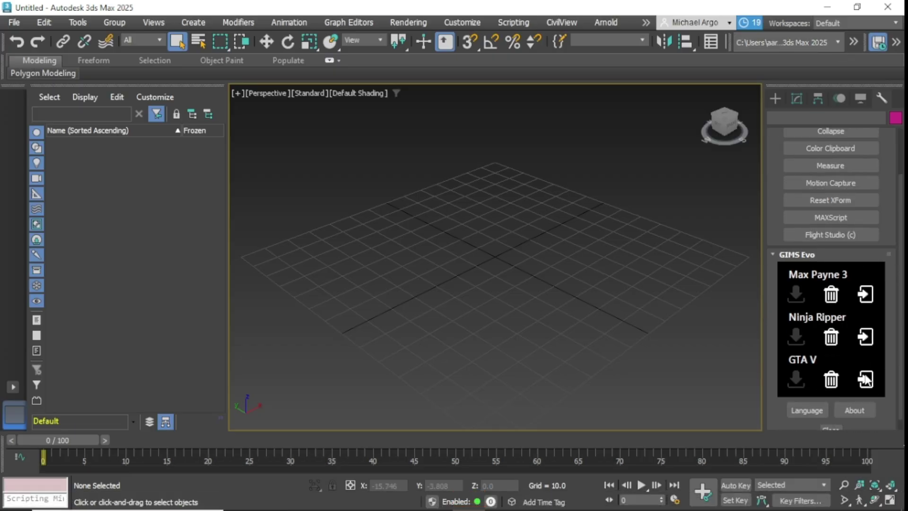
{"action": "left_click", "coordinate": [861, 380]}
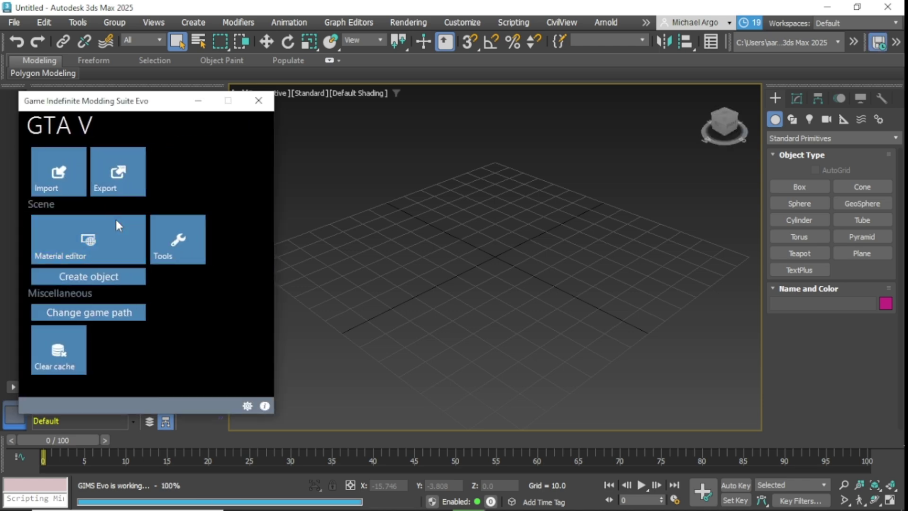
Import teef_013_u.odd from the YT Tut folder with teef_013_u as its texture folder, and minimize GIMS Evo
{"action": "left_click", "coordinate": [60, 188]}
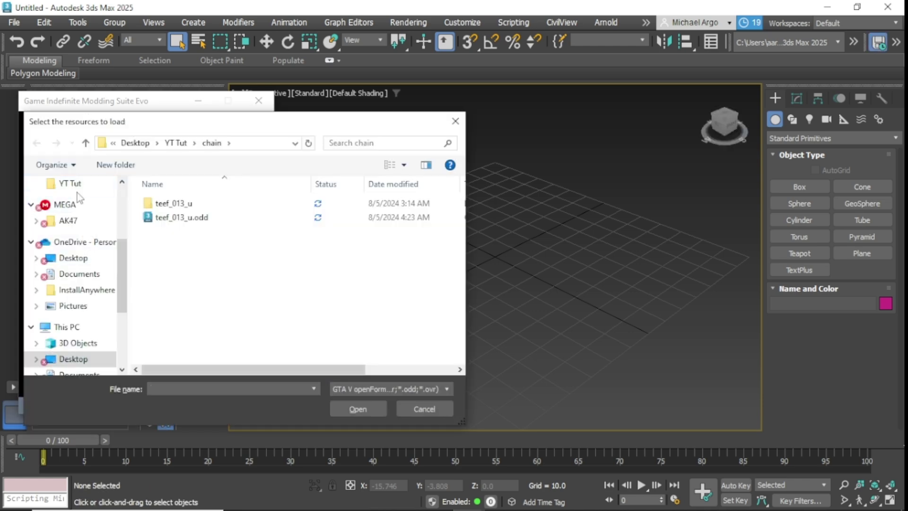
{"action": "left_click", "coordinate": [63, 183]}
{"action": "left_click", "coordinate": [183, 260]}
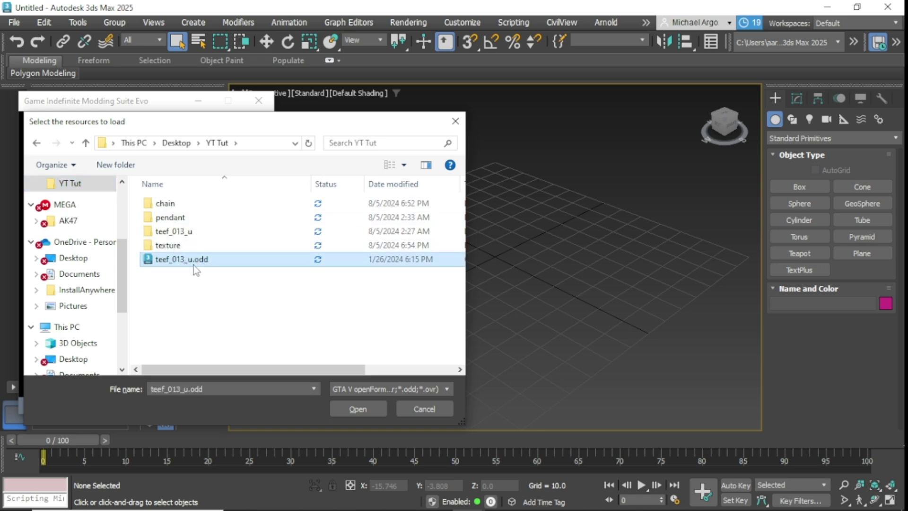
{"action": "left_click", "coordinate": [368, 406]}
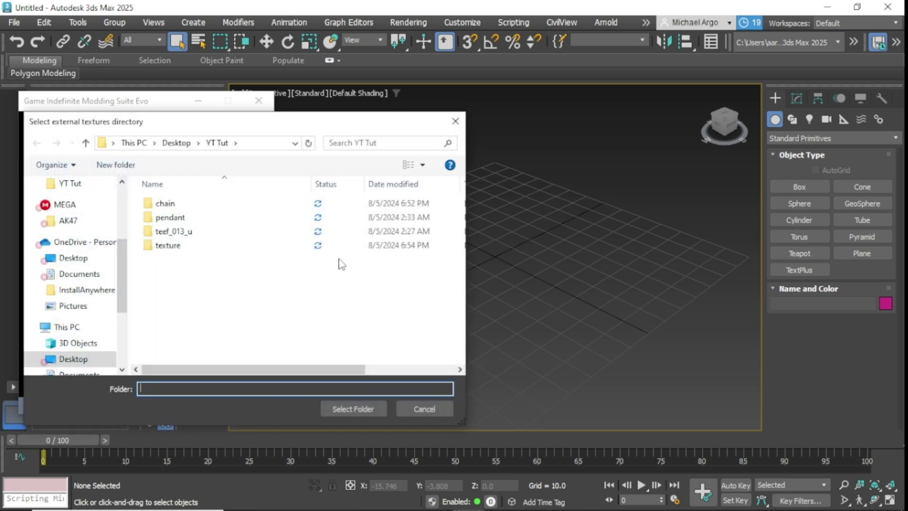
{"action": "left_click", "coordinate": [180, 233]}
{"action": "left_click", "coordinate": [354, 409]}
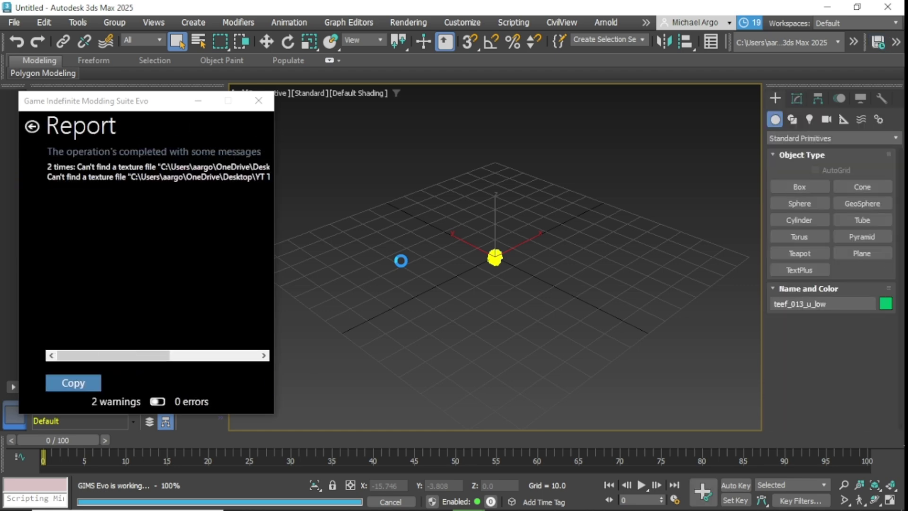
{"action": "left_click", "coordinate": [32, 126]}
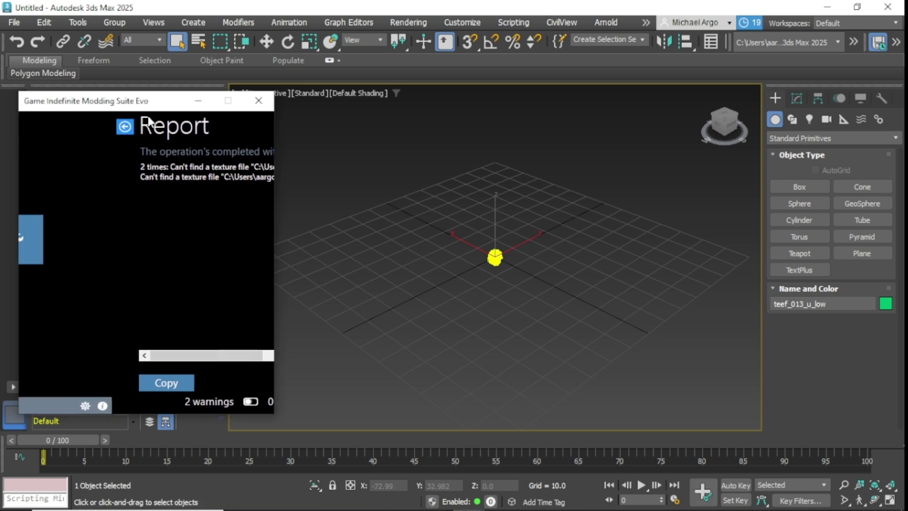
{"action": "left_click", "coordinate": [197, 101]}
Import the male body OBJ from the YT Tut folder using the default OBJ import options
{"action": "left_click", "coordinate": [12, 24]}
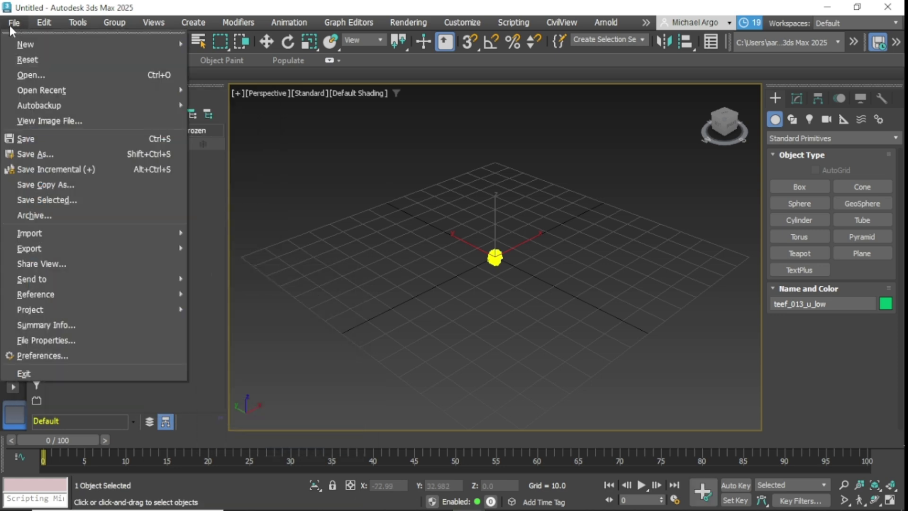
{"action": "mouse_move", "coordinate": [96, 234]}
{"action": "left_click", "coordinate": [225, 234]}
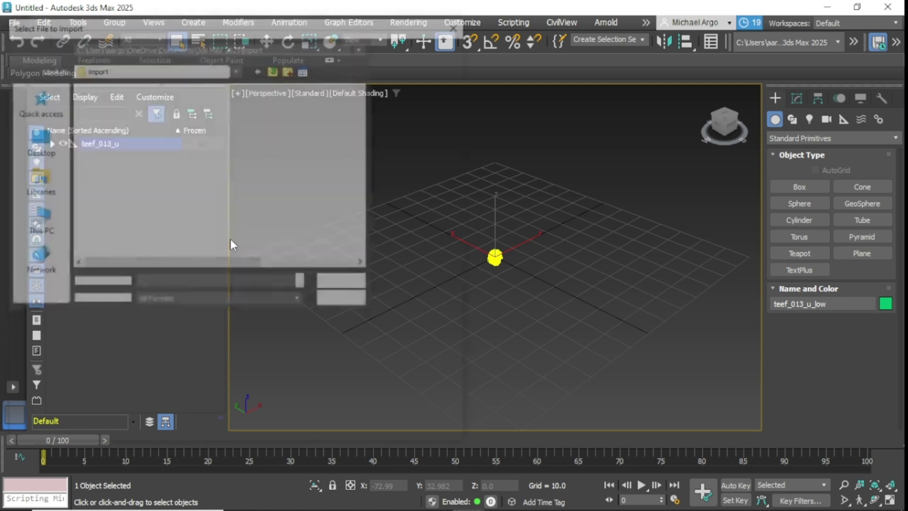
{"action": "left_click", "coordinate": [48, 133]}
{"action": "scroll", "coordinate": [300, 179], "scroll_direction": "down", "scroll_amount": 1}
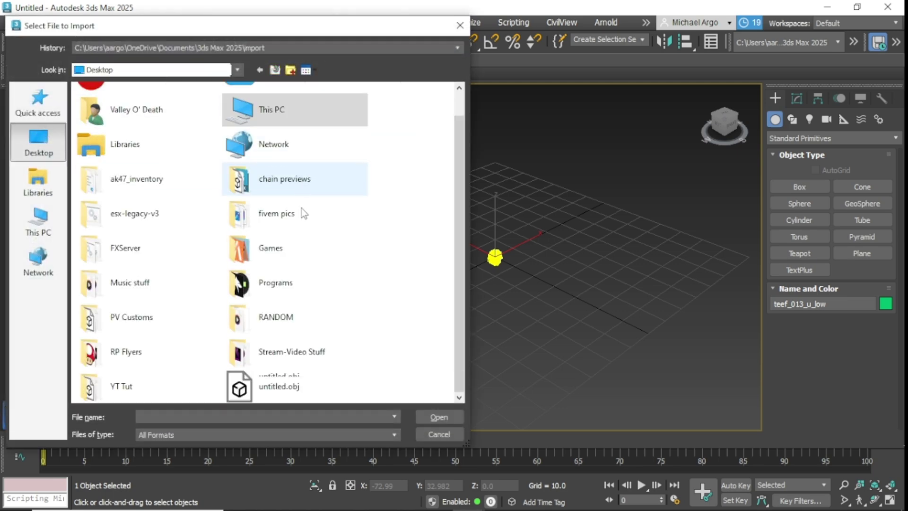
{"action": "double_click", "coordinate": [158, 390]}
{"action": "left_click", "coordinate": [116, 154]}
{"action": "left_click", "coordinate": [439, 417]}
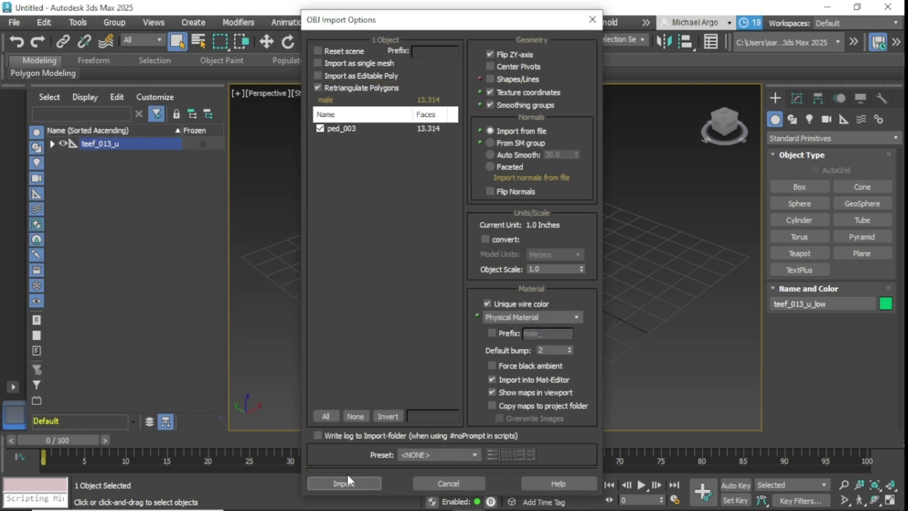
{"action": "left_click", "coordinate": [352, 475]}
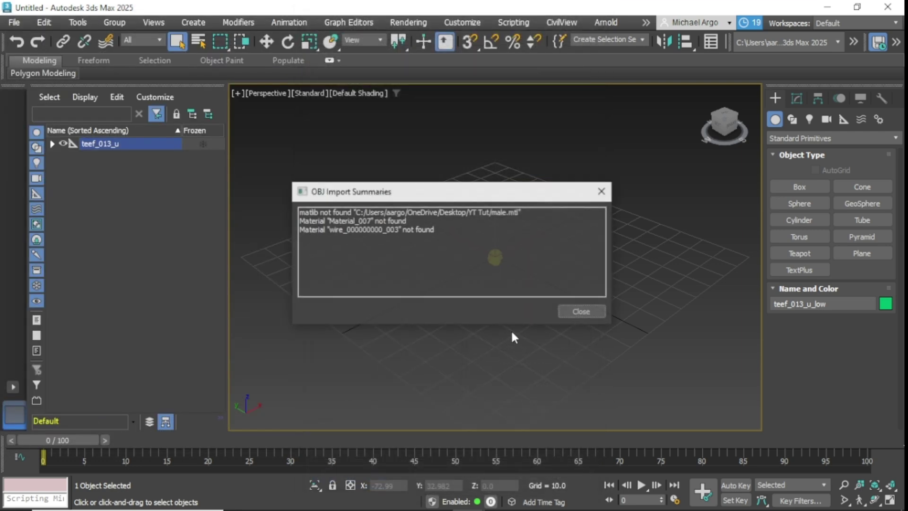
{"action": "left_click", "coordinate": [592, 313]}
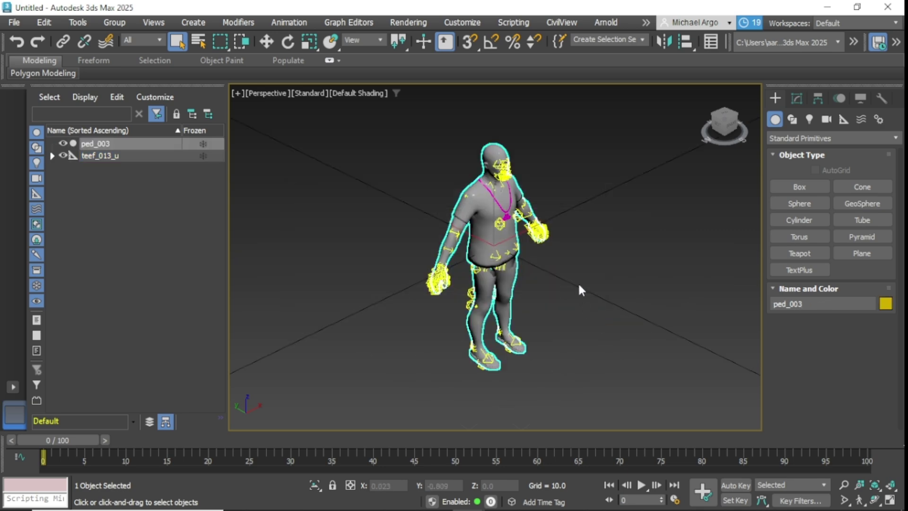
Expand the teef_013_u hierarchy down to SKEL_ROOT and delete the teef_013_u_low and teef_013_u_med meshes
{"action": "scroll", "coordinate": [580, 290], "scroll_direction": "up", "scroll_amount": 4}
{"action": "left_click", "coordinate": [731, 123]}
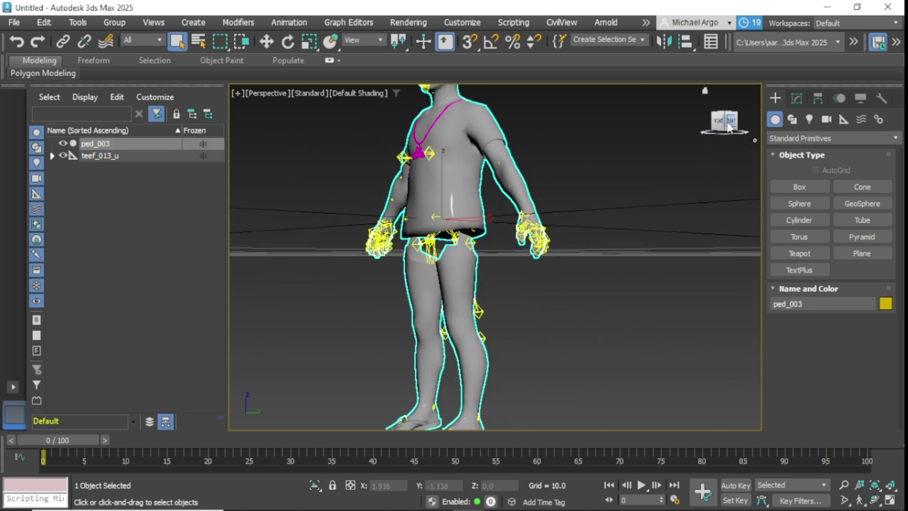
{"action": "left_click", "coordinate": [724, 122]}
{"action": "scroll", "coordinate": [544, 304], "scroll_direction": "up", "scroll_amount": 6}
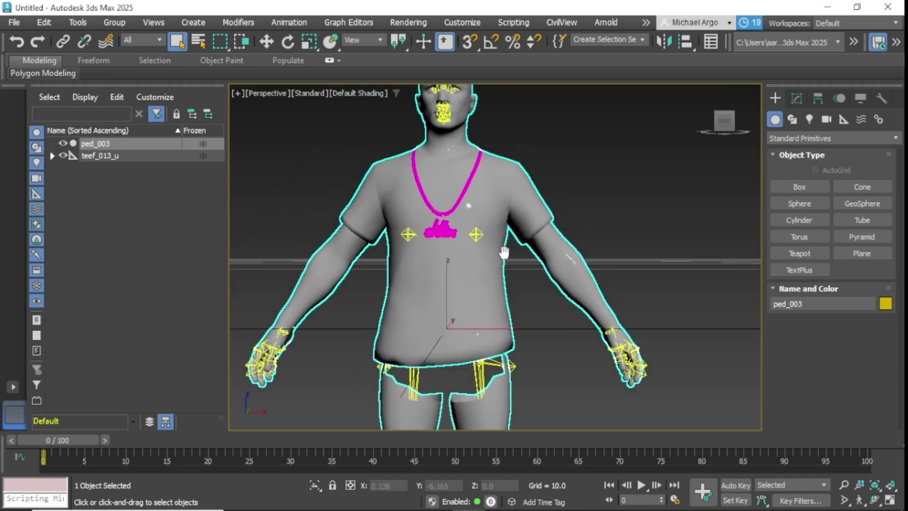
{"action": "middle_click_drag", "start_coordinate": [513, 287], "coordinate": [567, 315]}
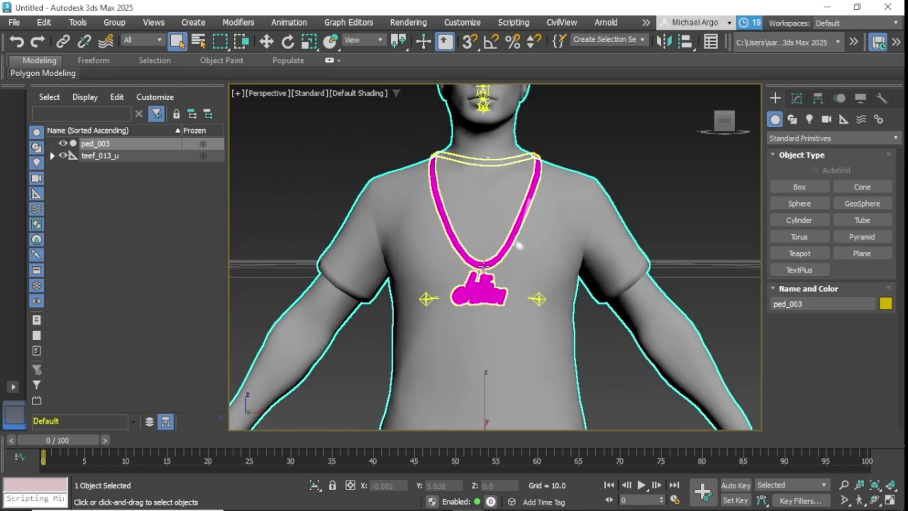
{"action": "left_click", "coordinate": [52, 155]}
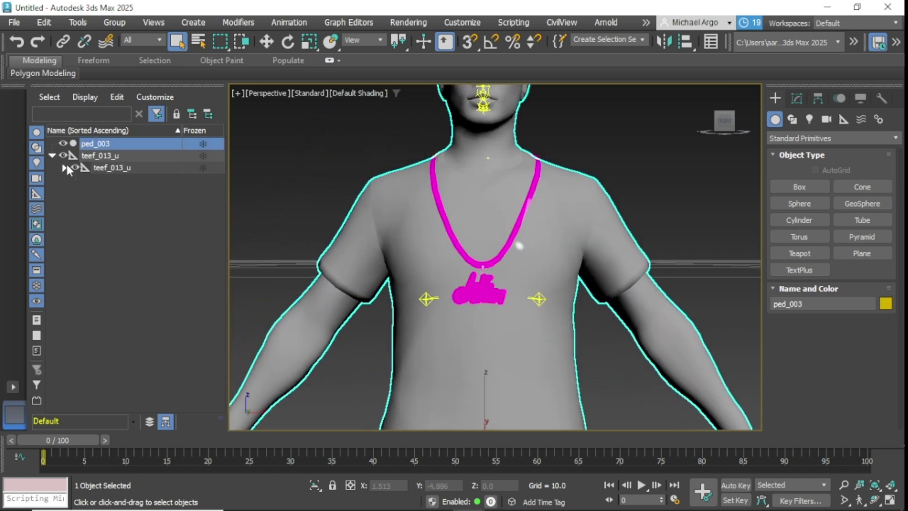
{"action": "left_click", "coordinate": [64, 167]}
{"action": "left_click", "coordinate": [75, 179]}
{"action": "left_click", "coordinate": [161, 250]}
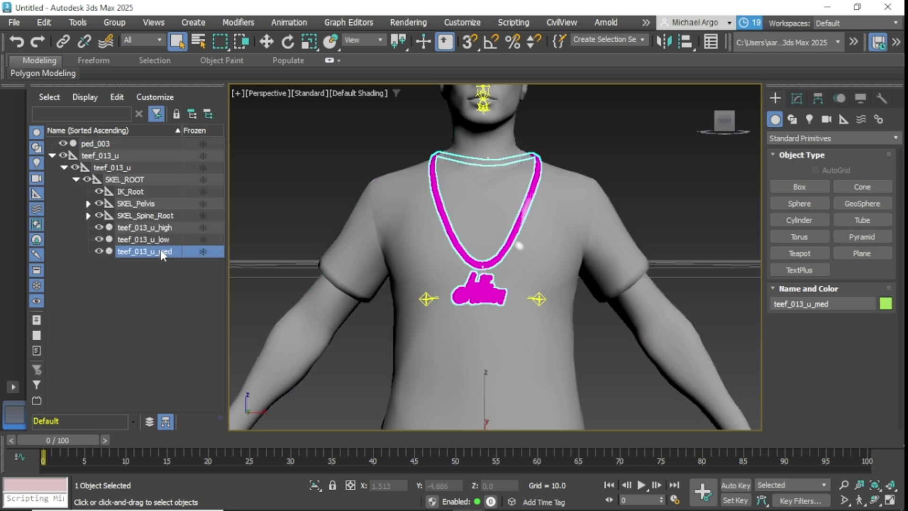
{"action": "left_click", "coordinate": [159, 239], "text": "ctrl"}
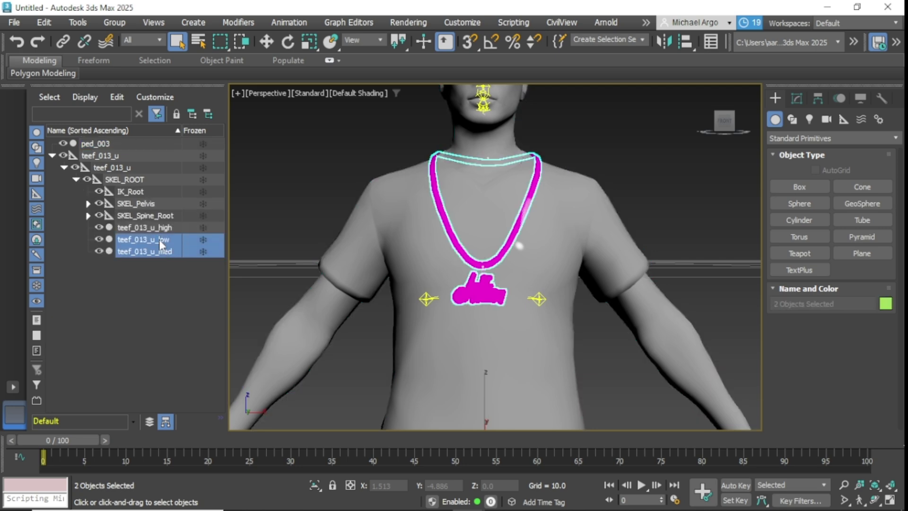
{"action": "key", "text": "Delete"}
{"action": "left_click", "coordinate": [143, 229]}
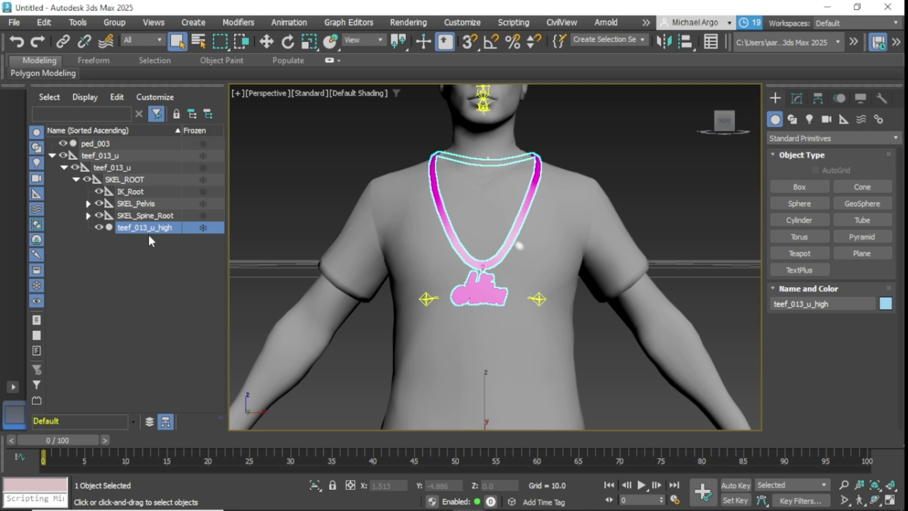
{"action": "left_click", "coordinate": [159, 284]}
Import untitled.obj from the Desktop using the default OBJ import options
{"action": "left_click", "coordinate": [14, 22]}
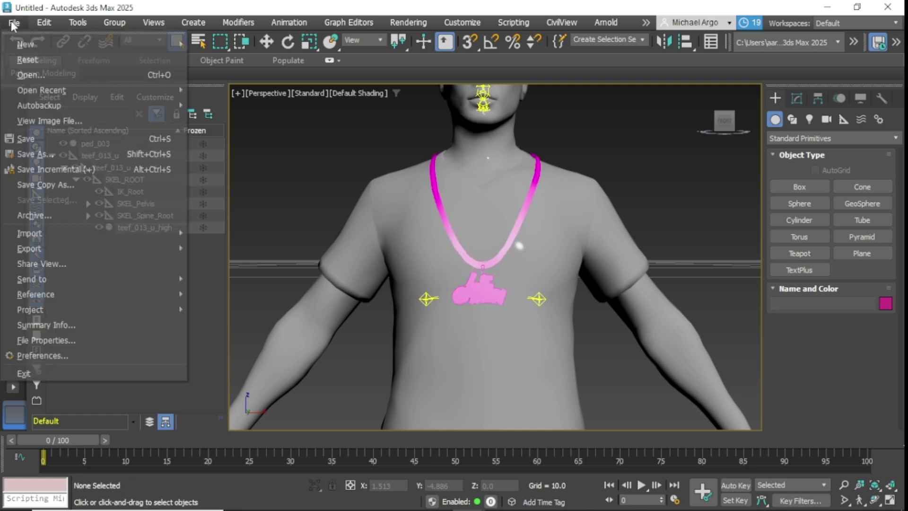
{"action": "mouse_move", "coordinate": [142, 232]}
{"action": "left_click", "coordinate": [215, 234]}
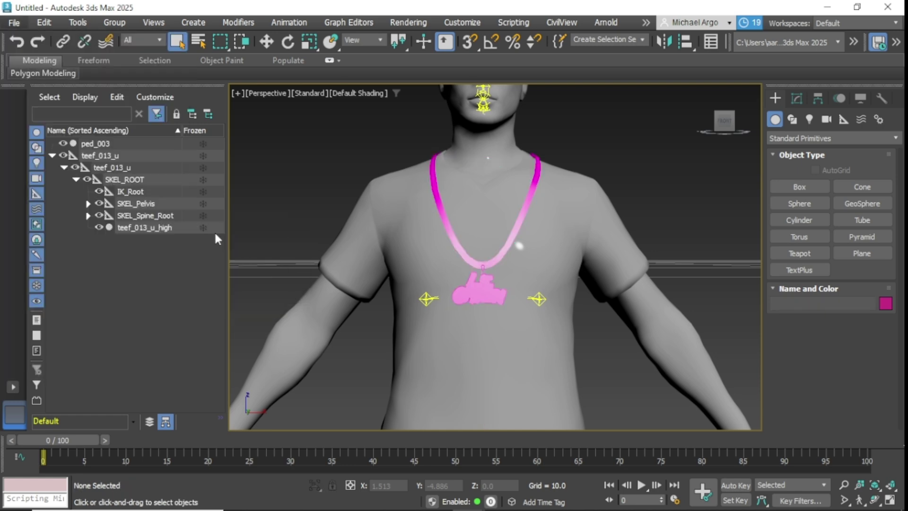
{"action": "left_click", "coordinate": [38, 142]}
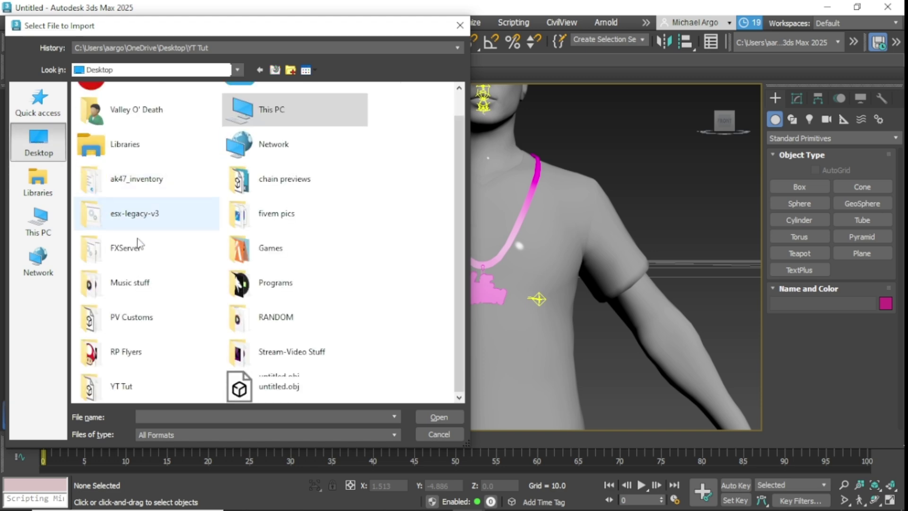
{"action": "left_click", "coordinate": [264, 392]}
{"action": "left_click", "coordinate": [429, 418]}
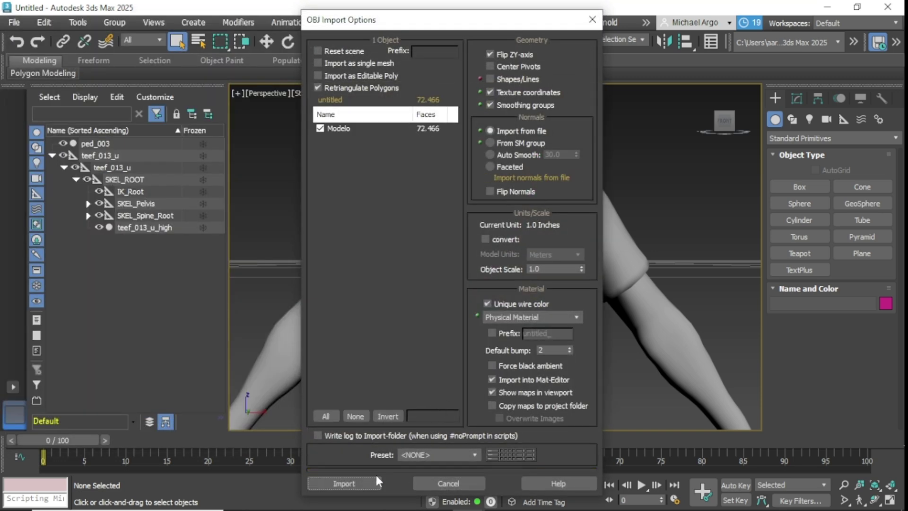
{"action": "left_click", "coordinate": [350, 482]}
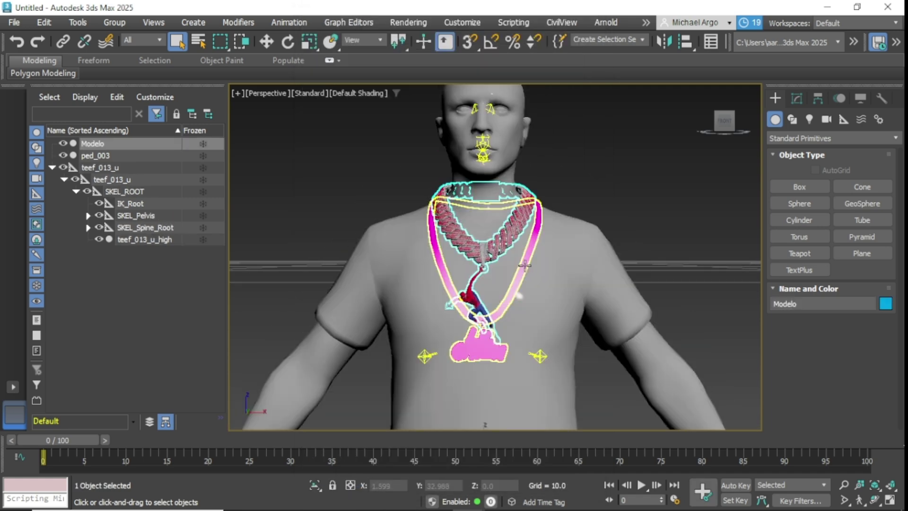
Switch to an orthographic view and examine how the imported chain and Spider-Man pendant sit on the body
{"action": "key", "text": "u"}
{"action": "scroll", "coordinate": [480, 288], "scroll_direction": "up", "scroll_amount": 5}
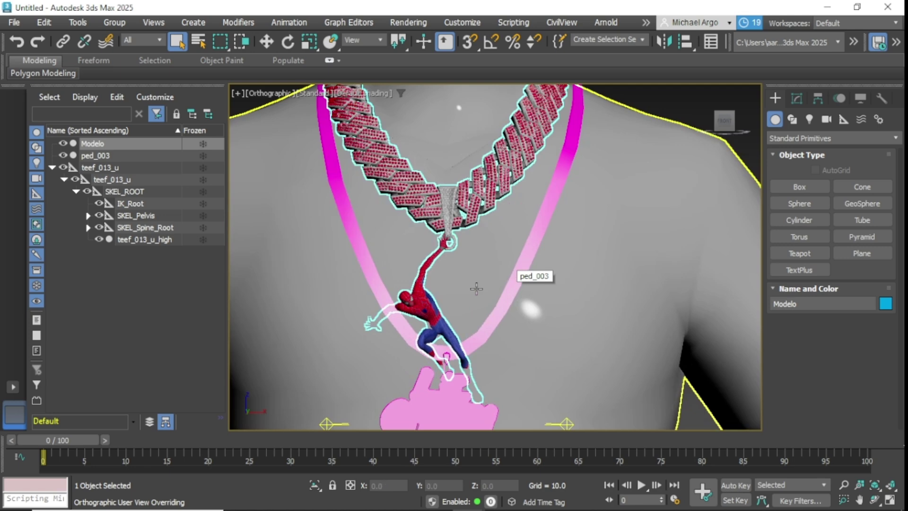
{"action": "scroll", "coordinate": [480, 288], "scroll_direction": "up", "scroll_amount": 2}
{"action": "middle_click_drag", "start_coordinate": [447, 312], "coordinate": [478, 265]}
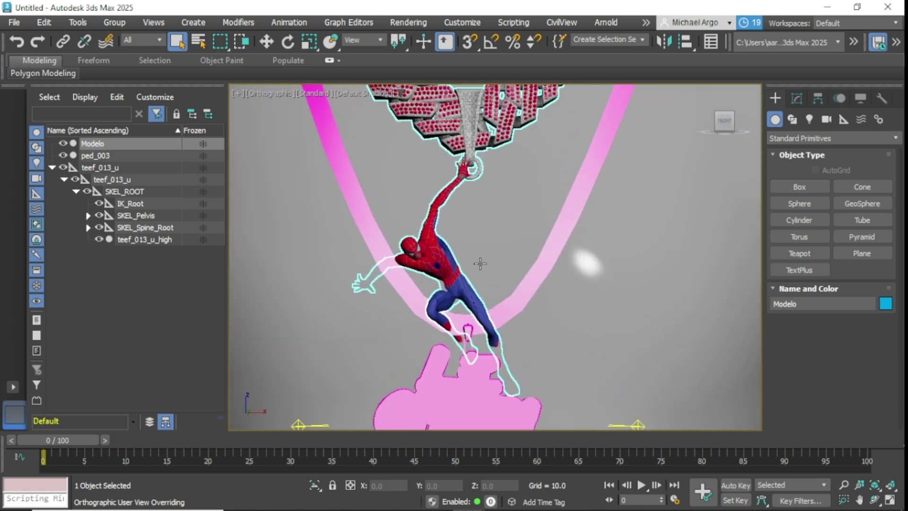
{"action": "scroll", "coordinate": [478, 265], "scroll_direction": "down", "scroll_amount": 3}
{"action": "scroll", "coordinate": [486, 229], "scroll_direction": "up", "scroll_amount": 5}
{"action": "scroll", "coordinate": [529, 308], "scroll_direction": "down", "scroll_amount": 3}
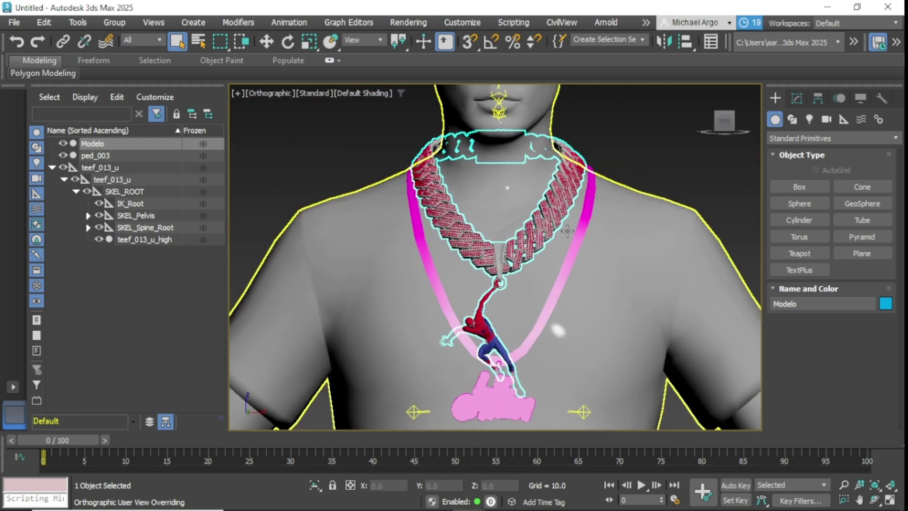
{"action": "left_click_drag", "start_coordinate": [724, 122], "coordinate": [856, 126]}
{"action": "middle_click_drag", "start_coordinate": [646, 189], "coordinate": [646, 207], "text": "alt"}
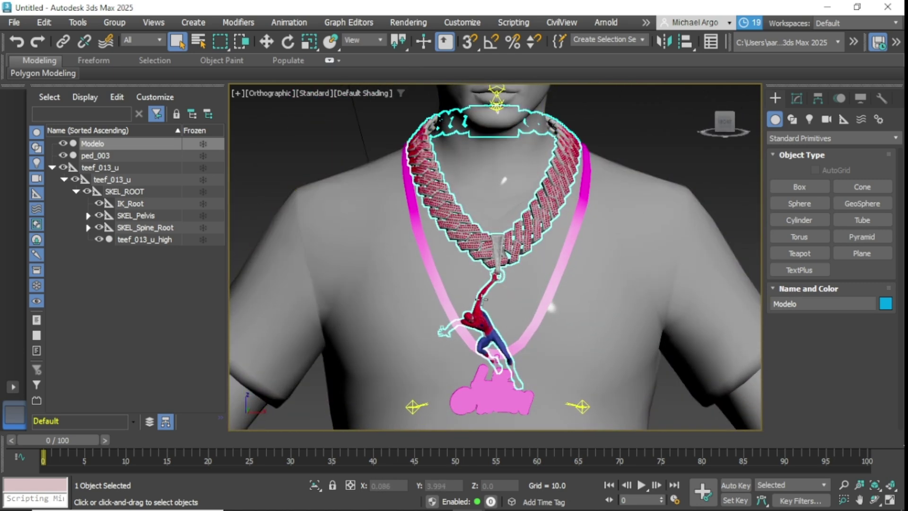
Scale the Modelo chain uniformly to 105 percent
{"action": "right_click", "coordinate": [490, 255]}
{"action": "left_click", "coordinate": [544, 283]}
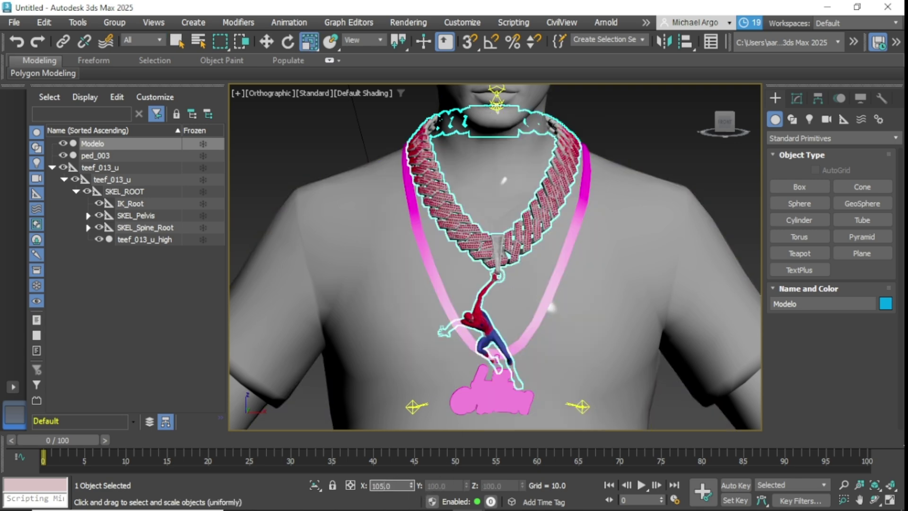
{"action": "type", "text": "105.0"}
{"action": "key", "text": "Return"}
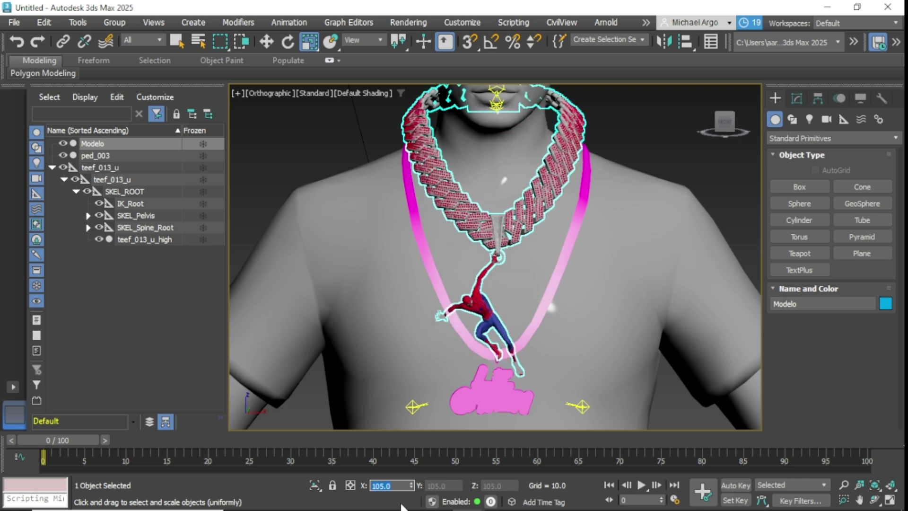
Move the Modelo chain down along Z by about 0.043 so it rests on the shoulders
{"action": "right_click", "coordinate": [495, 242]}
{"action": "left_click", "coordinate": [508, 251]}
{"action": "scroll", "coordinate": [520, 312], "scroll_direction": "down", "scroll_amount": 5}
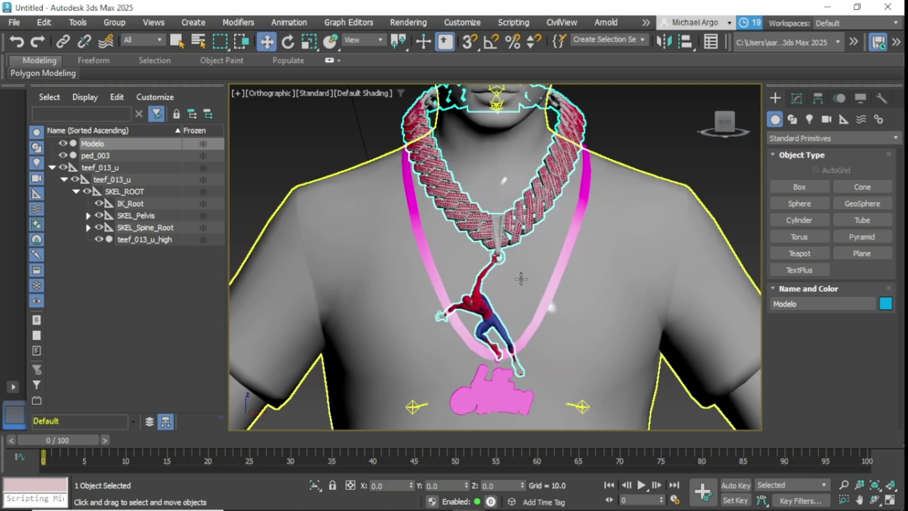
{"action": "middle_click_drag", "start_coordinate": [582, 371], "coordinate": [515, 365]}
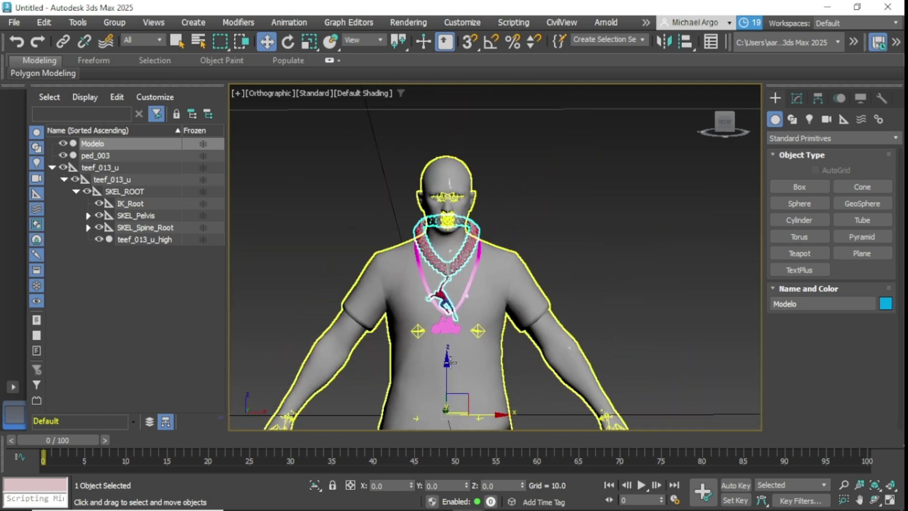
{"action": "left_click_drag", "start_coordinate": [448, 363], "coordinate": [446, 374]}
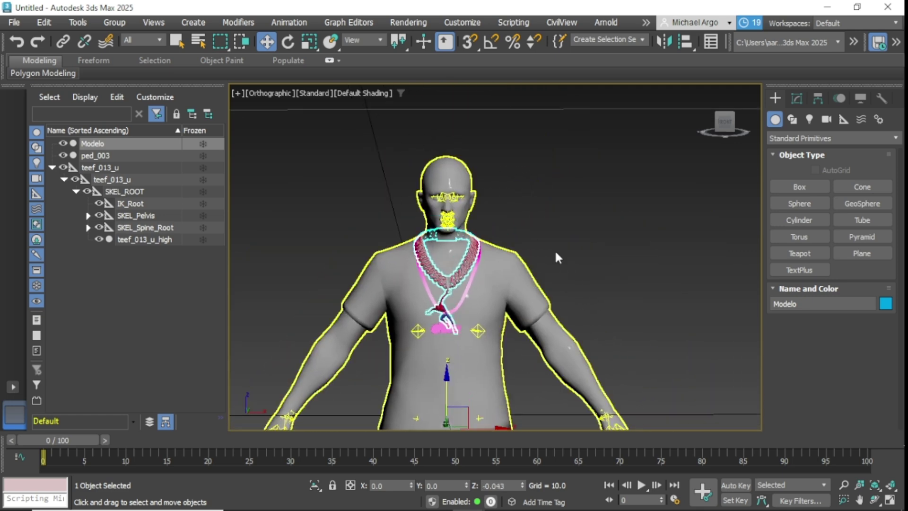
Examine the chain's fit around the neck and the pendant's position on the chest from the side and front
{"action": "left_click_drag", "start_coordinate": [725, 122], "coordinate": [705, 124]}
{"action": "left_click", "coordinate": [726, 122]}
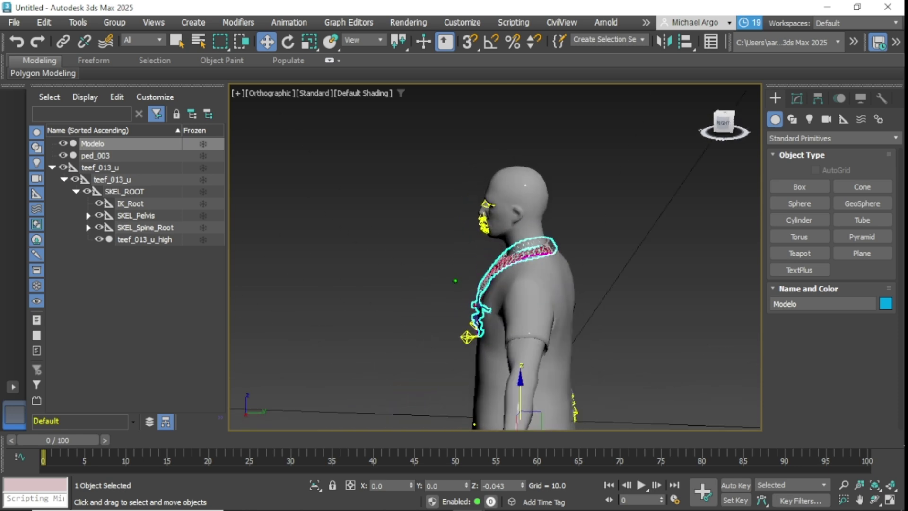
{"action": "scroll", "coordinate": [558, 406], "scroll_direction": "down", "scroll_amount": 4}
{"action": "scroll", "coordinate": [558, 405], "scroll_direction": "down", "scroll_amount": 2}
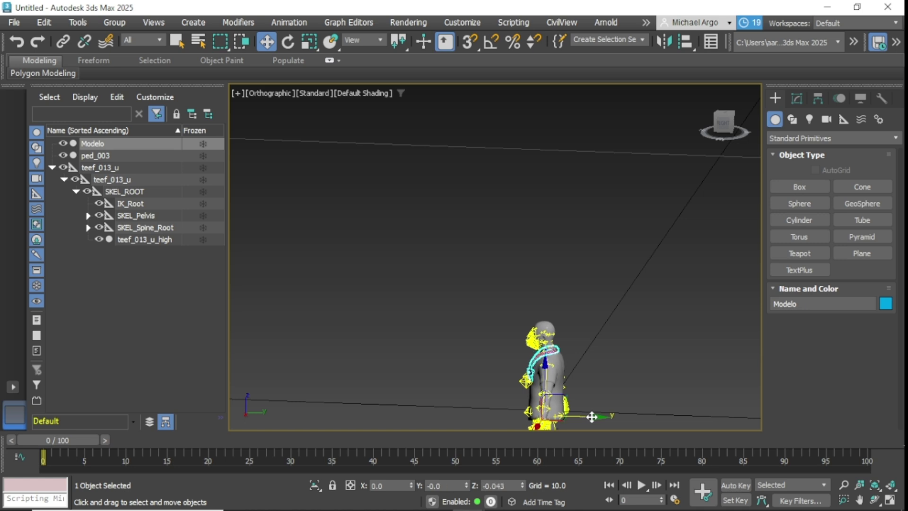
{"action": "scroll", "coordinate": [585, 401], "scroll_direction": "up", "scroll_amount": 3}
{"action": "scroll", "coordinate": [581, 393], "scroll_direction": "up", "scroll_amount": 6}
{"action": "middle_click_drag", "start_coordinate": [503, 241], "coordinate": [532, 248]}
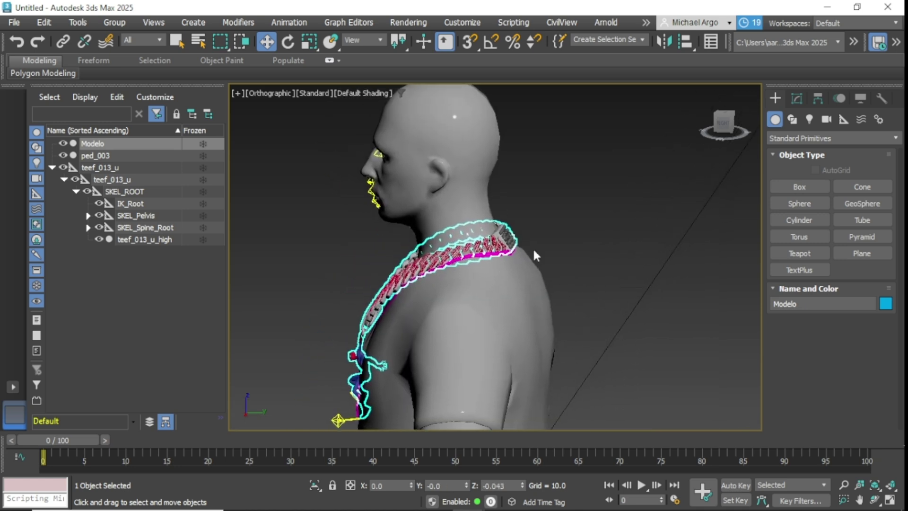
{"action": "left_click", "coordinate": [726, 122]}
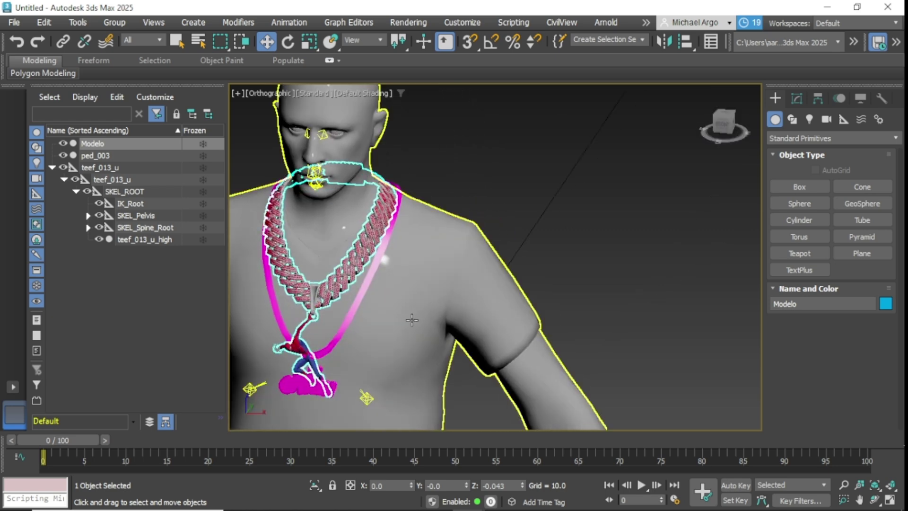
{"action": "scroll", "coordinate": [338, 384], "scroll_direction": "up", "scroll_amount": 2}
{"action": "middle_click_drag", "start_coordinate": [348, 375], "coordinate": [468, 338]}
{"action": "scroll", "coordinate": [438, 324], "scroll_direction": "up", "scroll_amount": 4}
{"action": "scroll", "coordinate": [455, 326], "scroll_direction": "up", "scroll_amount": 3}
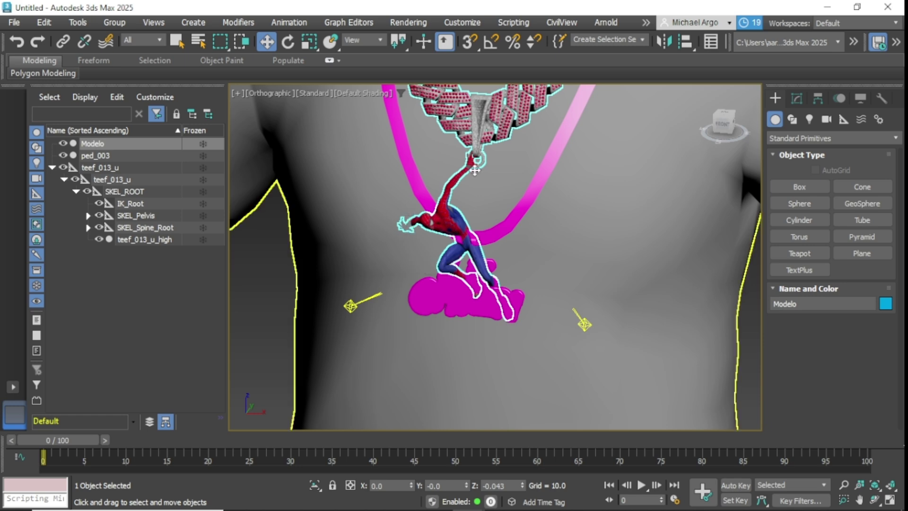
{"action": "scroll", "coordinate": [544, 160], "scroll_direction": "down", "scroll_amount": 5}
{"action": "middle_click_drag", "start_coordinate": [513, 206], "coordinate": [624, 156], "text": "alt"}
{"action": "left_click", "coordinate": [729, 131]}
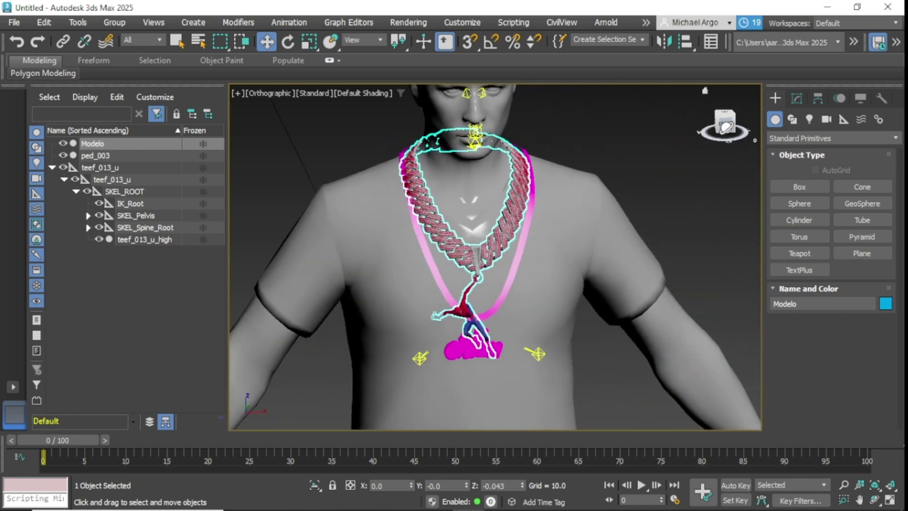
{"action": "middle_click_drag", "start_coordinate": [500, 246], "coordinate": [468, 273]}
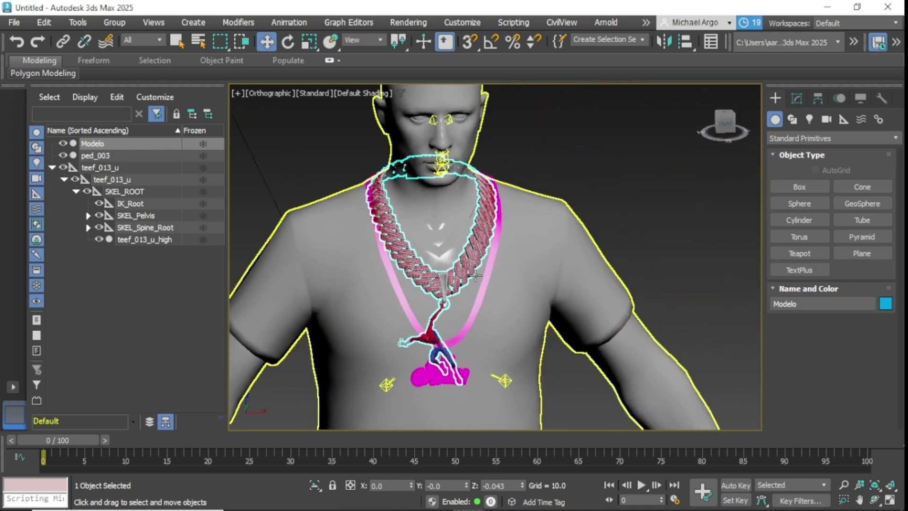
Attach the Modelo chain to teef_013_u_high at the Element level of its Editable Mesh
{"action": "left_click", "coordinate": [99, 290]}
{"action": "left_click", "coordinate": [92, 143]}
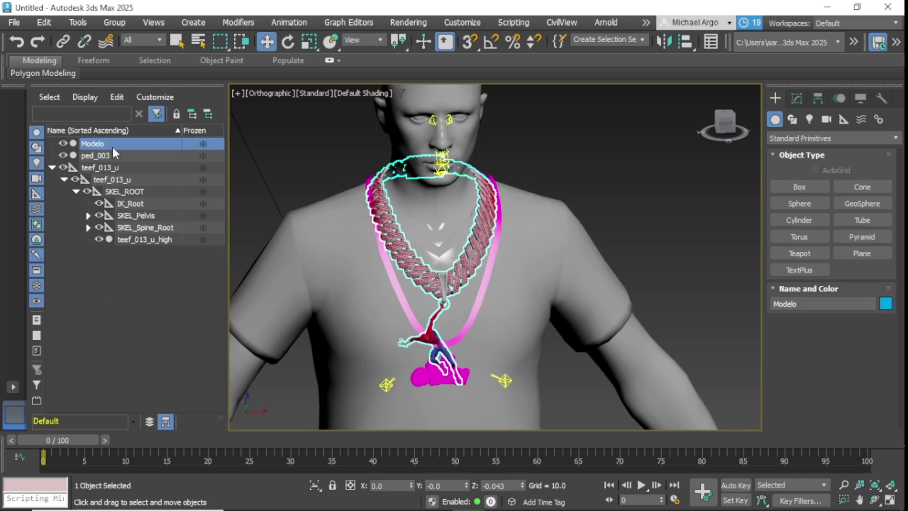
{"action": "left_click", "coordinate": [156, 240]}
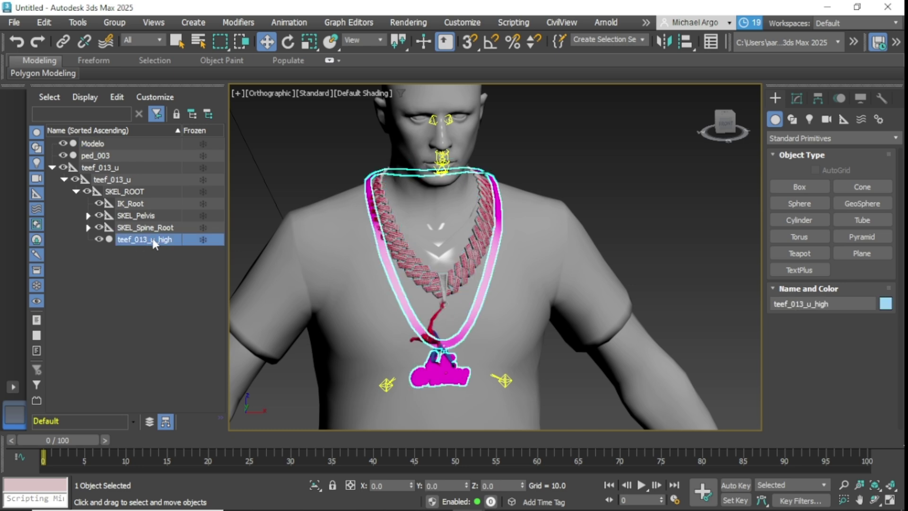
{"action": "left_click", "coordinate": [797, 98]}
{"action": "left_click", "coordinate": [802, 175]}
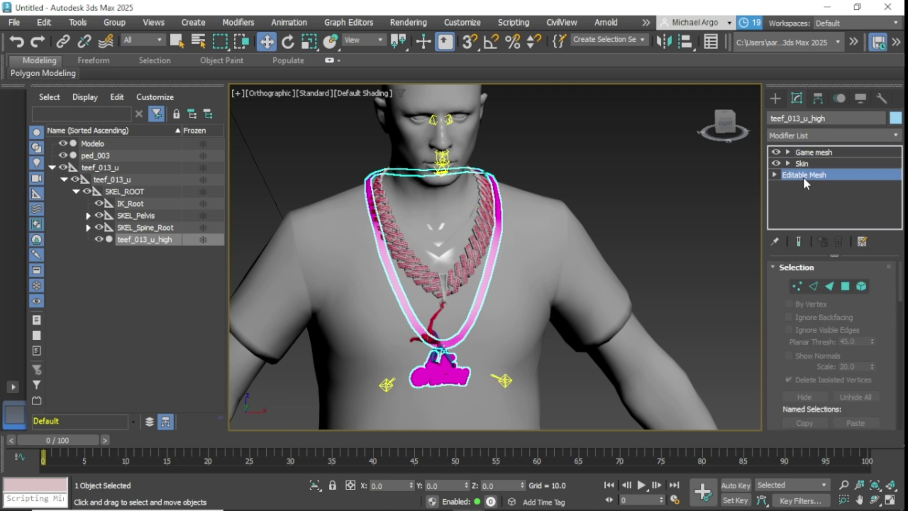
{"action": "left_click", "coordinate": [863, 285]}
{"action": "scroll", "coordinate": [860, 316], "scroll_direction": "down", "scroll_amount": 5}
{"action": "scroll", "coordinate": [851, 317], "scroll_direction": "down", "scroll_amount": 5}
{"action": "left_click", "coordinate": [816, 321]}
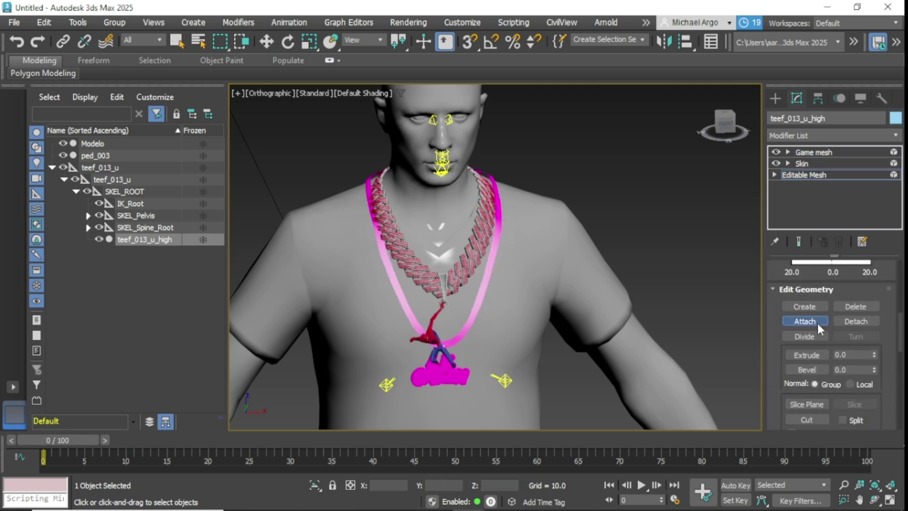
{"action": "left_click", "coordinate": [443, 287]}
{"action": "left_click", "coordinate": [538, 238]}
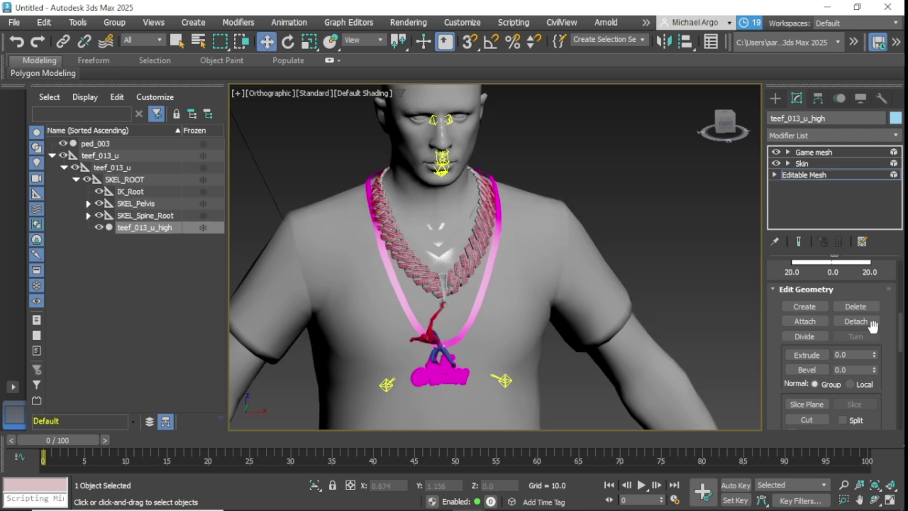
Select the teef_013_u_high elements with material ID 1 and delete them to remove the original chain and pendant
{"action": "scroll", "coordinate": [749, 327], "scroll_direction": "down", "scroll_amount": 5}
{"action": "scroll", "coordinate": [677, 334], "scroll_direction": "up", "scroll_amount": 8}
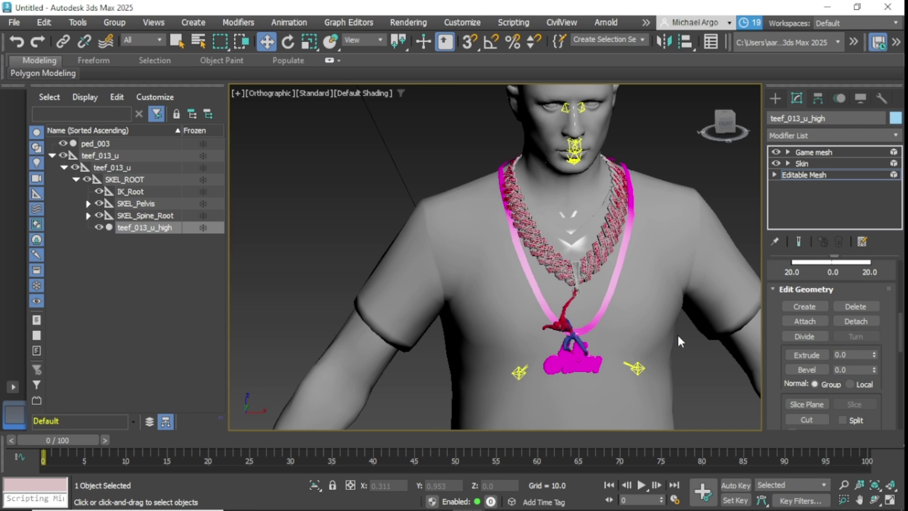
{"action": "scroll", "coordinate": [795, 334], "scroll_direction": "down", "scroll_amount": 10}
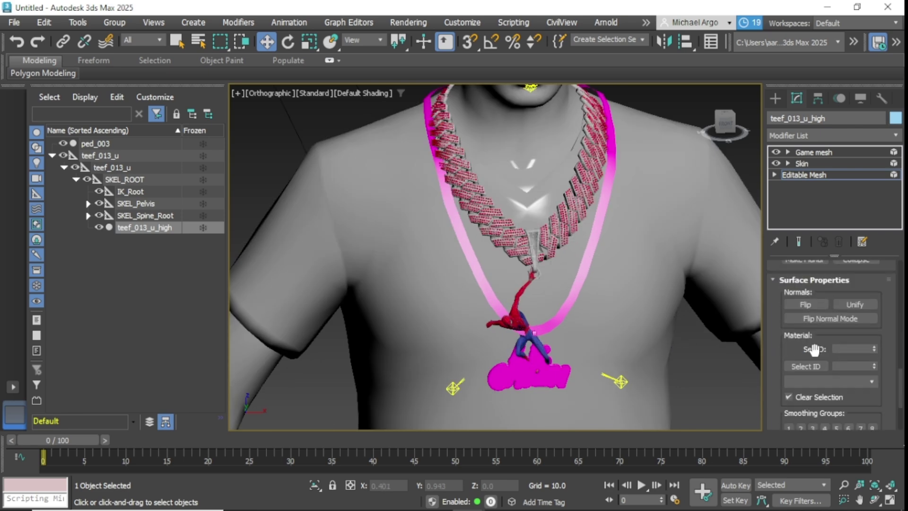
{"action": "left_click", "coordinate": [849, 366]}
{"action": "left_click", "coordinate": [814, 365]}
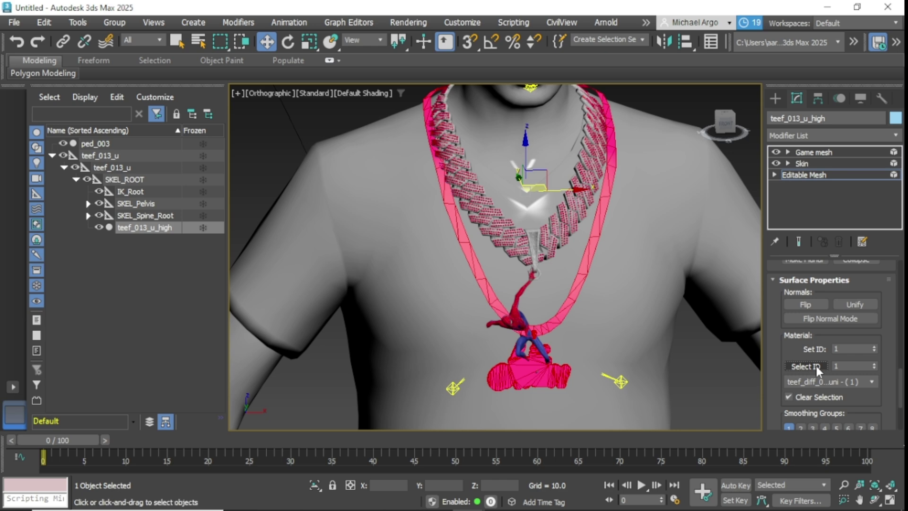
{"action": "key", "text": "Delete"}
Select all the new chain and pendant elements, set their material ID to 2, and clear the selection
{"action": "scroll", "coordinate": [633, 308], "scroll_direction": "down", "scroll_amount": 2}
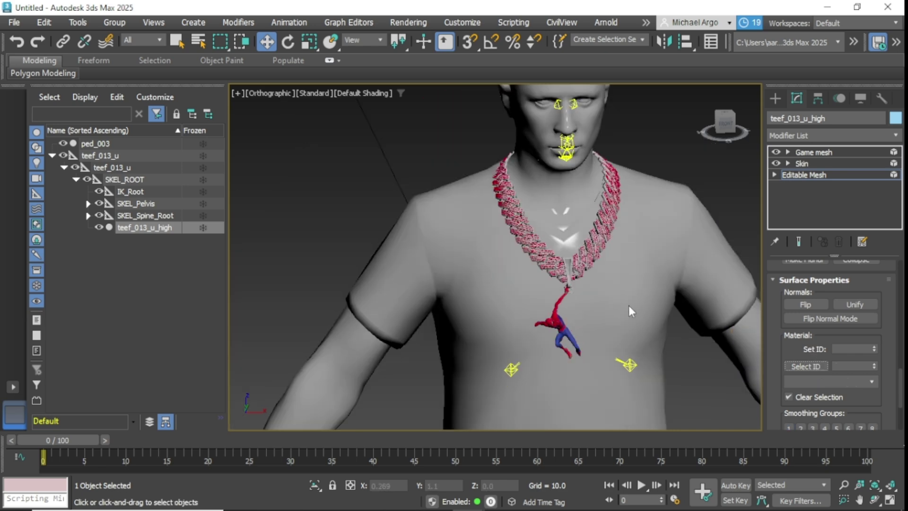
{"action": "left_click_drag", "start_coordinate": [676, 347], "coordinate": [706, 378]}
{"action": "left_click", "coordinate": [861, 350]}
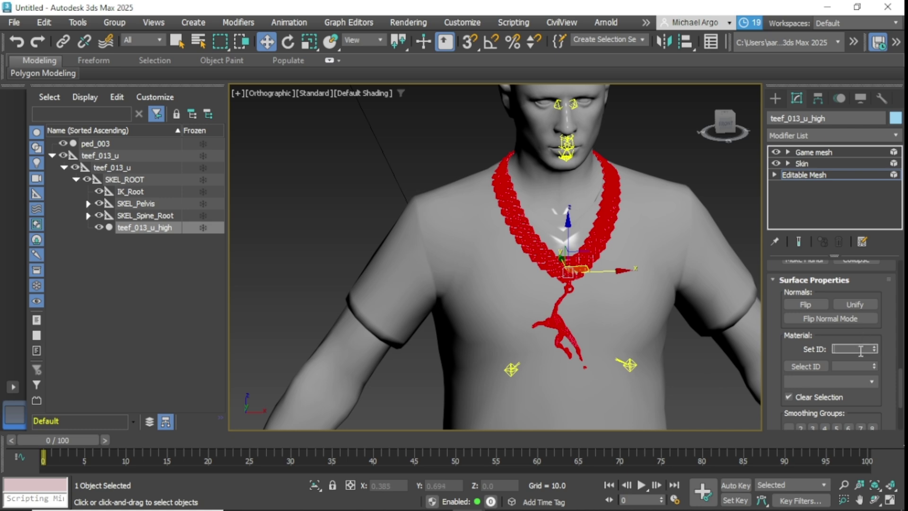
{"action": "type", "text": "2"}
{"action": "key", "text": "Return"}
{"action": "left_click", "coordinate": [684, 354]}
Select the pendant's ring, its bail and the adjoining metal links at the front centre of the chain
{"action": "scroll", "coordinate": [683, 350], "scroll_direction": "up", "scroll_amount": 2}
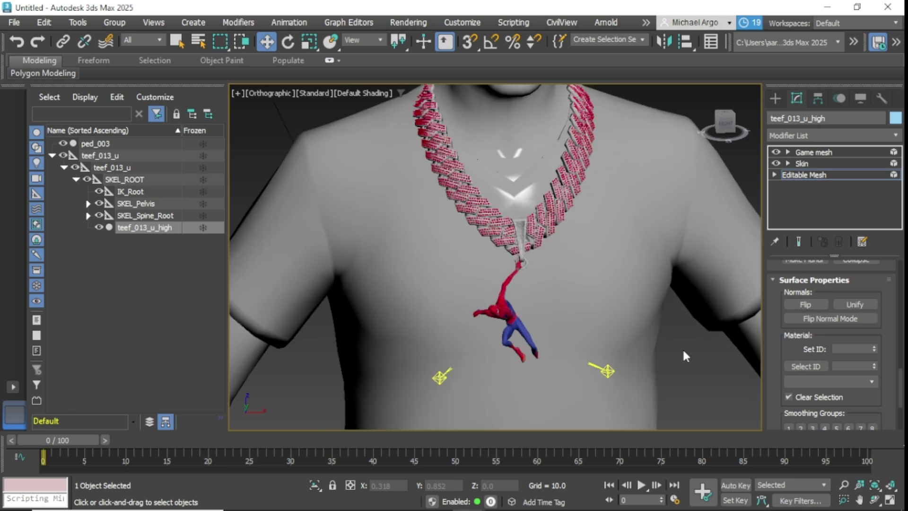
{"action": "scroll", "coordinate": [592, 288], "scroll_direction": "up", "scroll_amount": 2}
{"action": "middle_click_drag", "start_coordinate": [544, 244], "coordinate": [543, 368]}
{"action": "scroll", "coordinate": [543, 368], "scroll_direction": "up", "scroll_amount": 3}
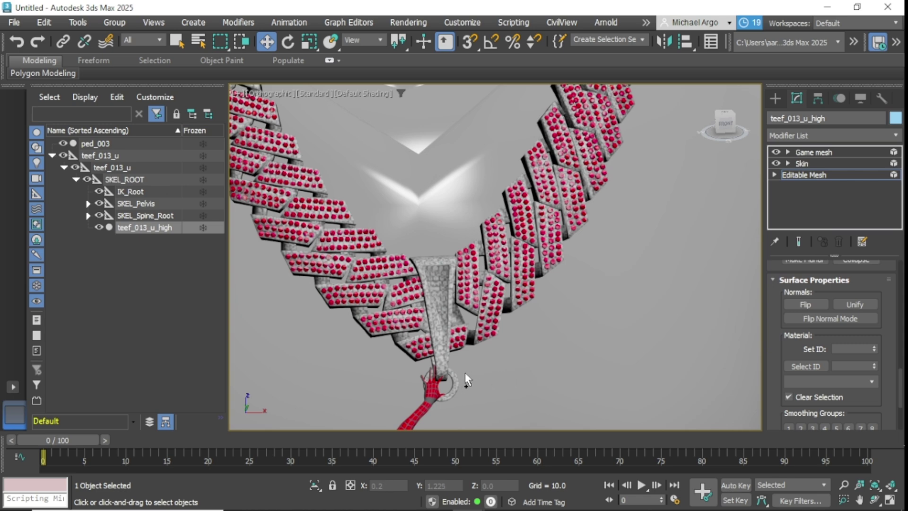
{"action": "left_click", "coordinate": [451, 377]}
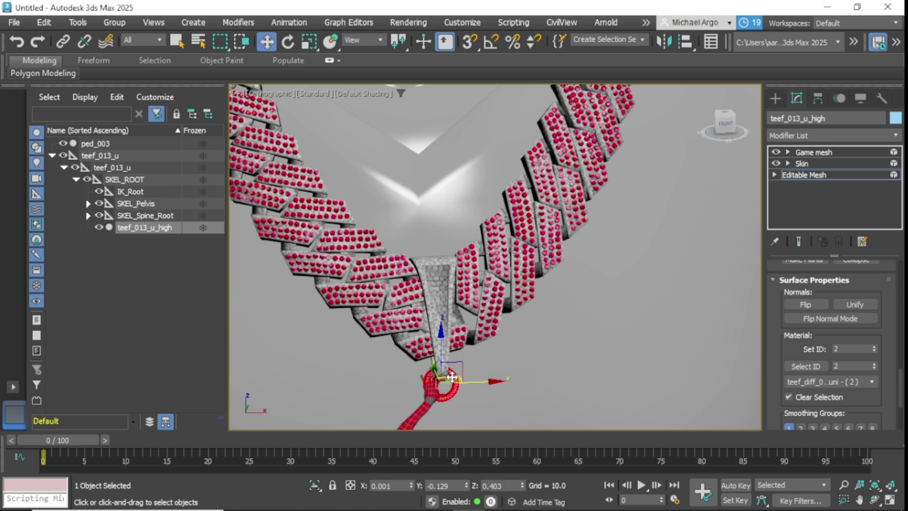
{"action": "left_click", "coordinate": [435, 319]}
{"action": "left_click", "coordinate": [410, 335]}
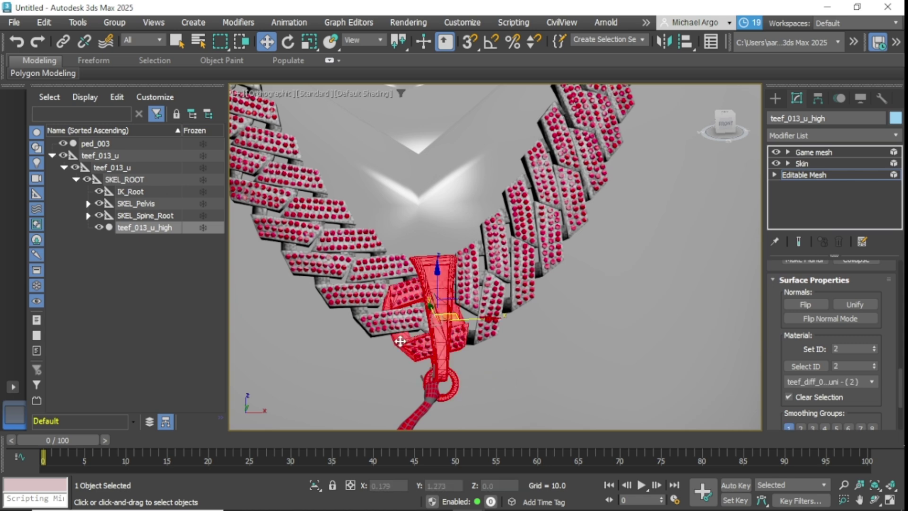
Add the metal links up the lower front of the chain on the character's right side to the selection
{"action": "left_click", "coordinate": [360, 312], "text": "ctrl"}
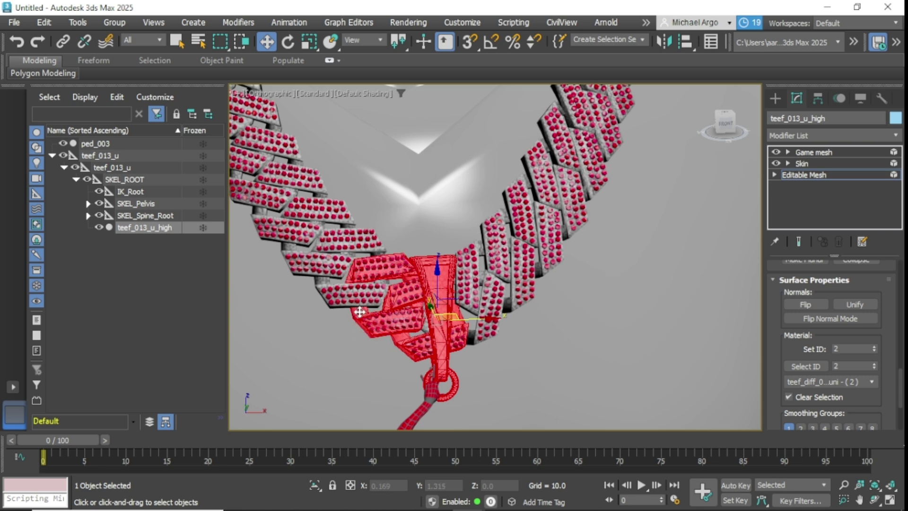
{"action": "left_click", "coordinate": [318, 283], "text": "ctrl"}
{"action": "left_click", "coordinate": [284, 250], "text": "ctrl"}
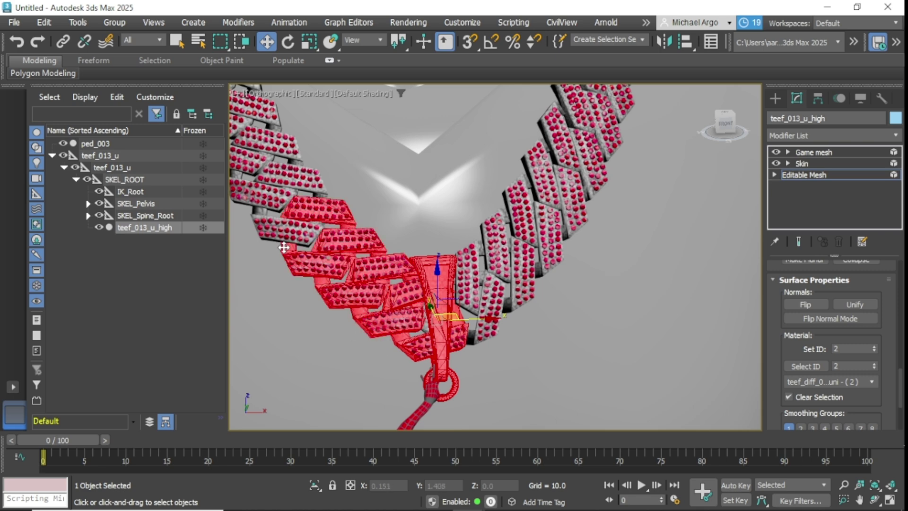
{"action": "left_click", "coordinate": [256, 195], "text": "ctrl"}
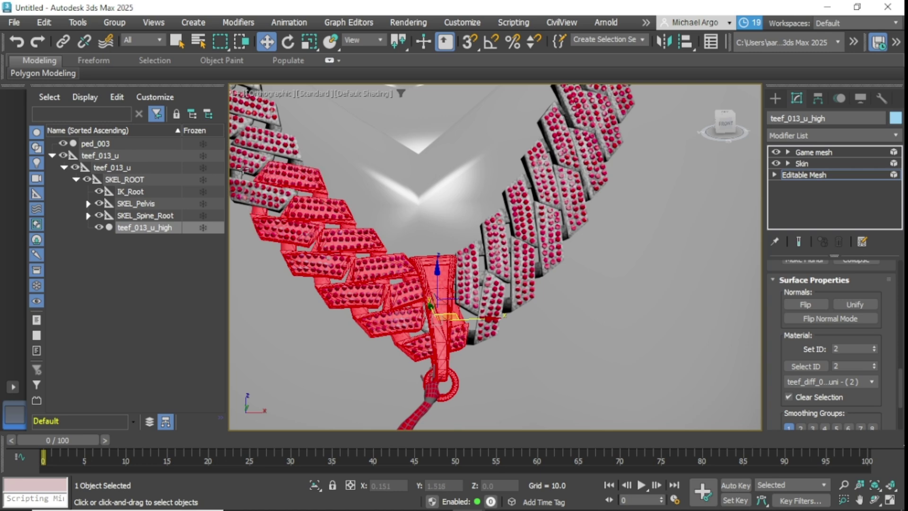
{"action": "left_click", "coordinate": [251, 146], "text": "ctrl"}
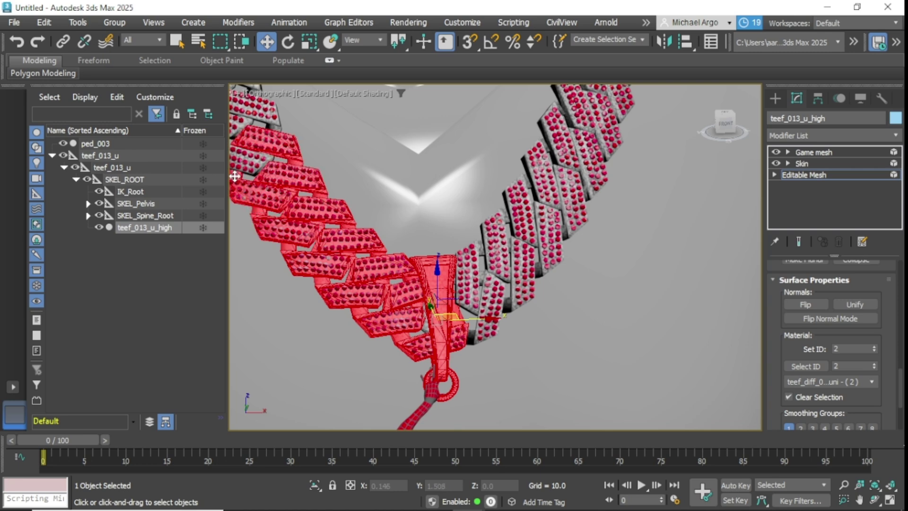
Add the front metal links on the character's left side and the skipped links on the right side to the selection
{"action": "left_click", "coordinate": [482, 251], "text": "ctrl"}
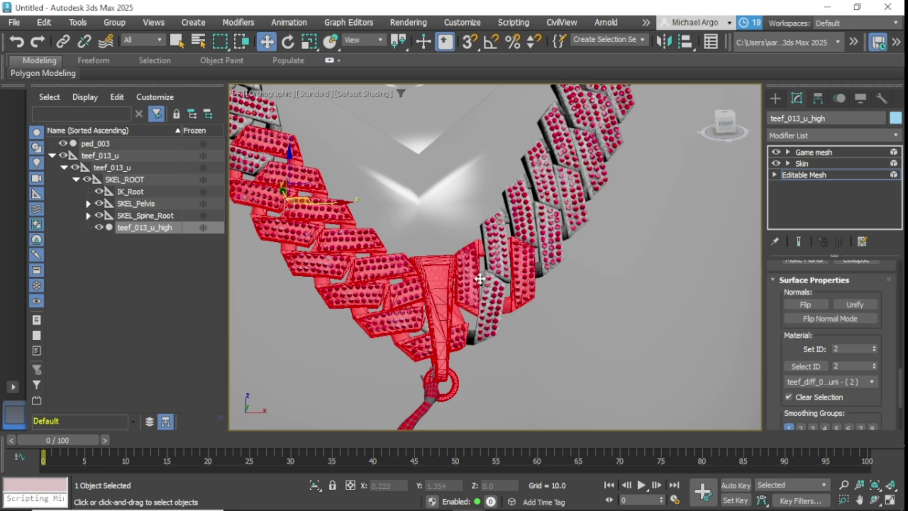
{"action": "left_click", "coordinate": [470, 331], "text": "ctrl"}
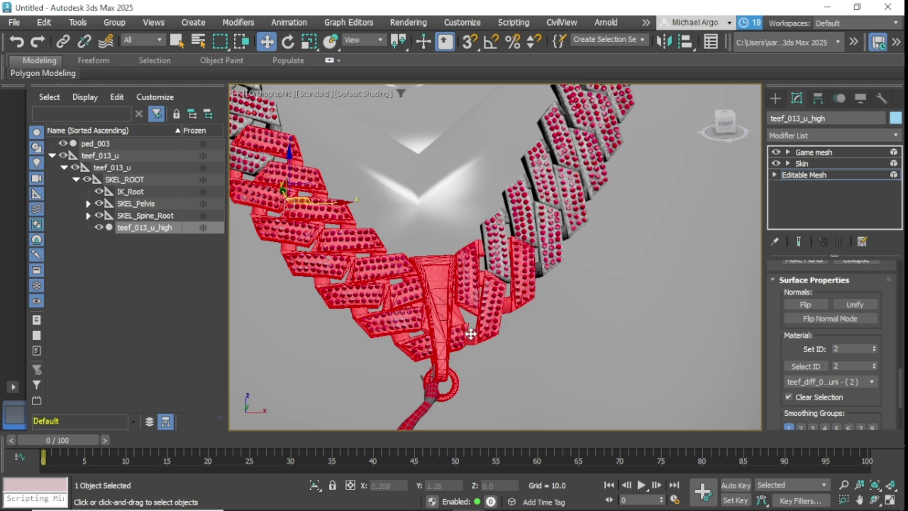
{"action": "left_click", "coordinate": [537, 272], "text": "ctrl"}
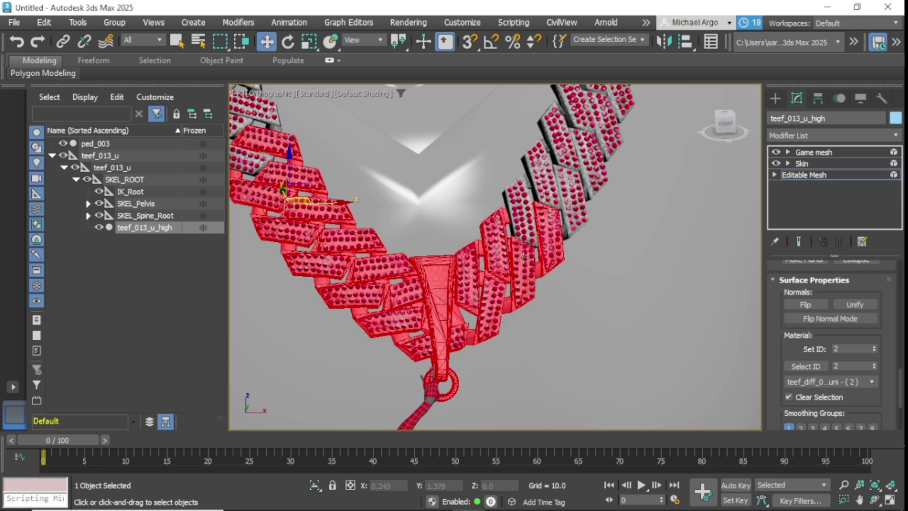
{"action": "left_click", "coordinate": [531, 186], "text": "ctrl"}
{"action": "left_click", "coordinate": [535, 186], "text": "ctrl"}
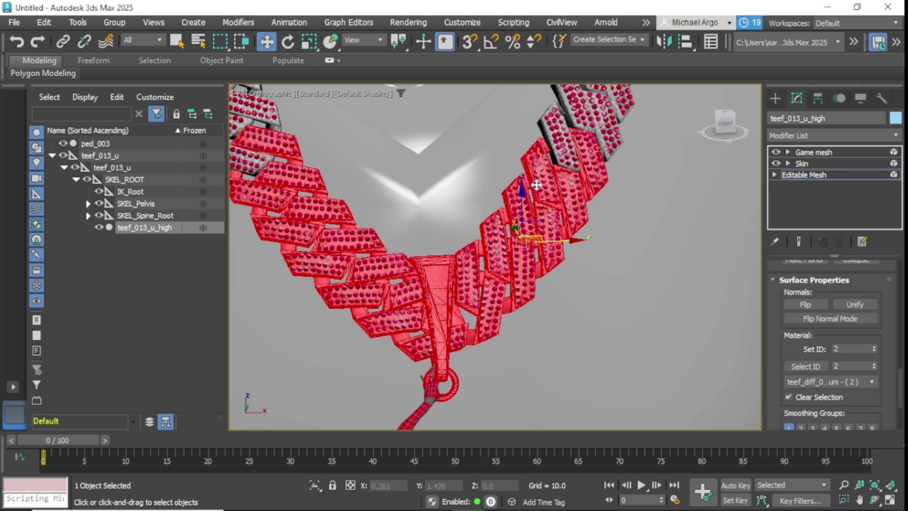
{"action": "left_click", "coordinate": [550, 141], "text": "ctrl"}
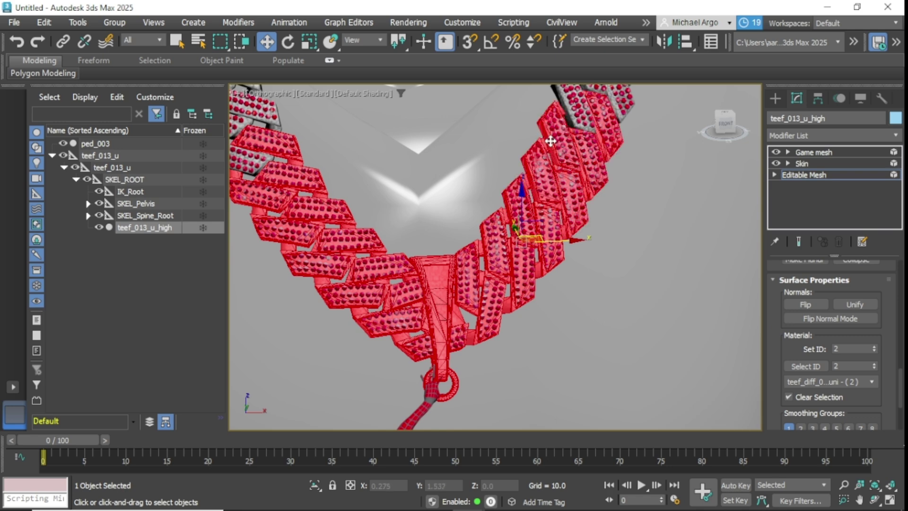
{"action": "left_click", "coordinate": [565, 102], "text": "ctrl"}
{"action": "left_click", "coordinate": [265, 142], "text": "ctrl"}
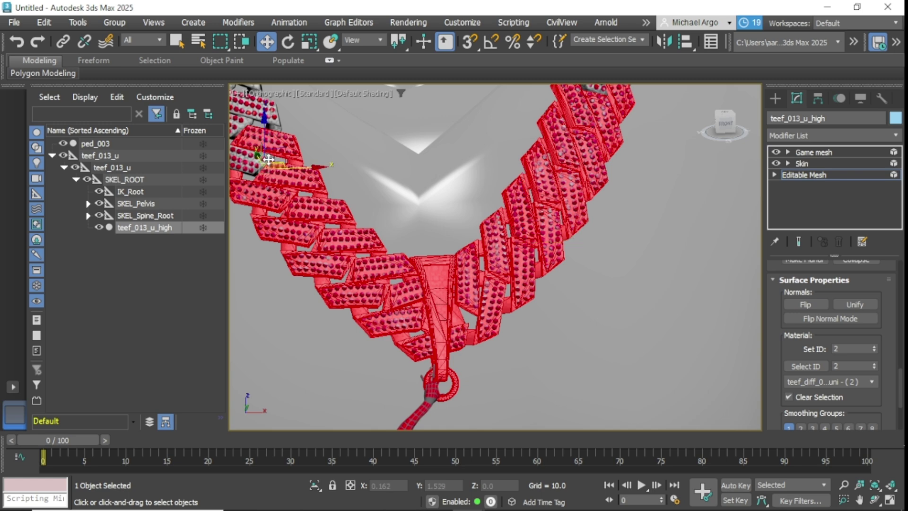
{"action": "left_click", "coordinate": [276, 128], "text": "ctrl"}
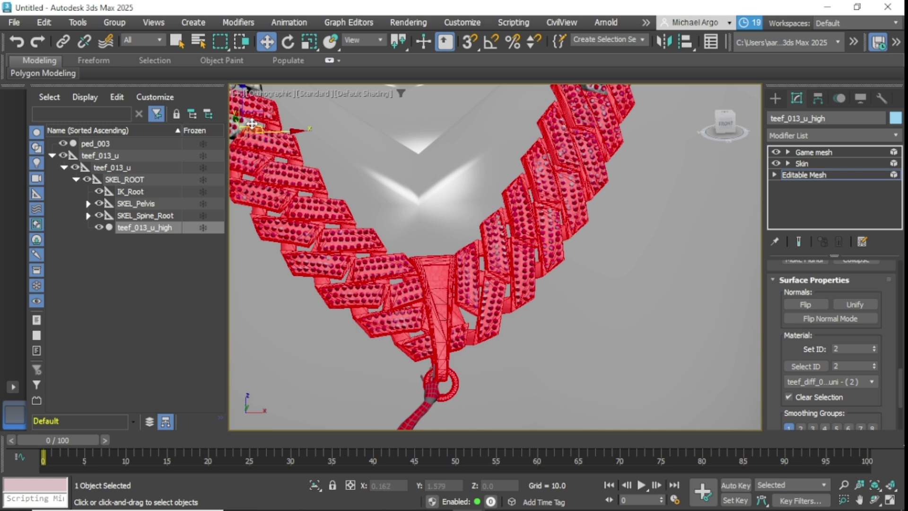
Add the upper metal links on the character's left side to the selection, up to the top of the shoulder
{"action": "scroll", "coordinate": [605, 189], "scroll_direction": "up", "scroll_amount": 6}
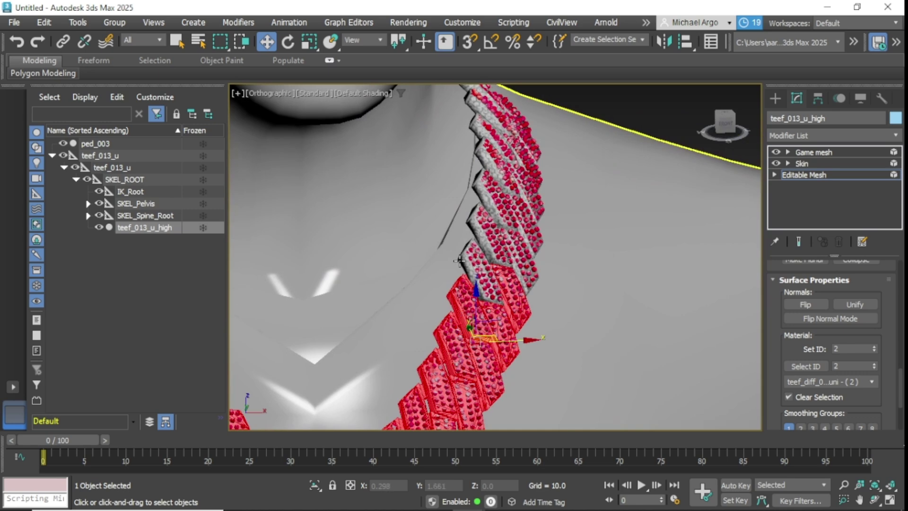
{"action": "left_click", "coordinate": [461, 261], "text": "ctrl"}
{"action": "left_click", "coordinate": [473, 224], "text": "ctrl"}
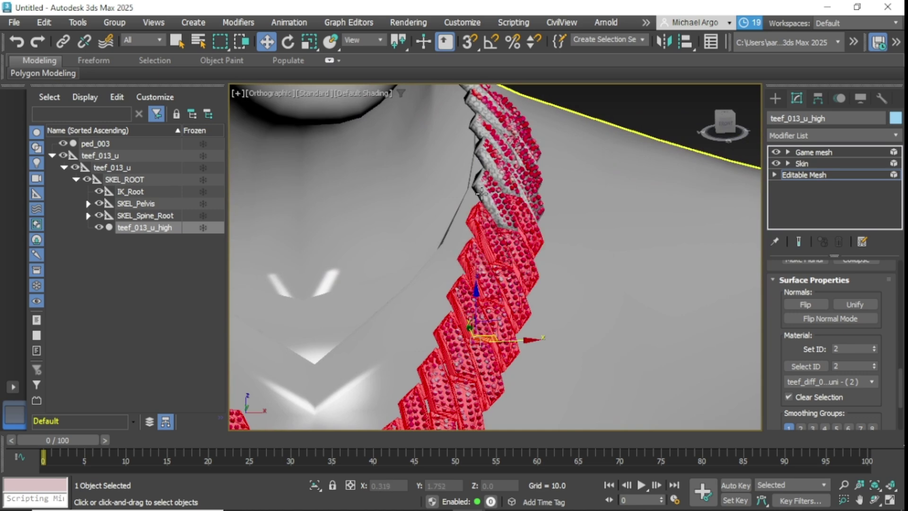
{"action": "left_click", "coordinate": [481, 194], "text": "ctrl"}
{"action": "left_click", "coordinate": [481, 154], "text": "ctrl"}
{"action": "left_click", "coordinate": [478, 135], "text": "ctrl"}
{"action": "left_click", "coordinate": [478, 109], "text": "ctrl"}
{"action": "middle_click_drag", "start_coordinate": [478, 109], "coordinate": [467, 229]}
{"action": "left_click", "coordinate": [456, 201], "text": "ctrl"}
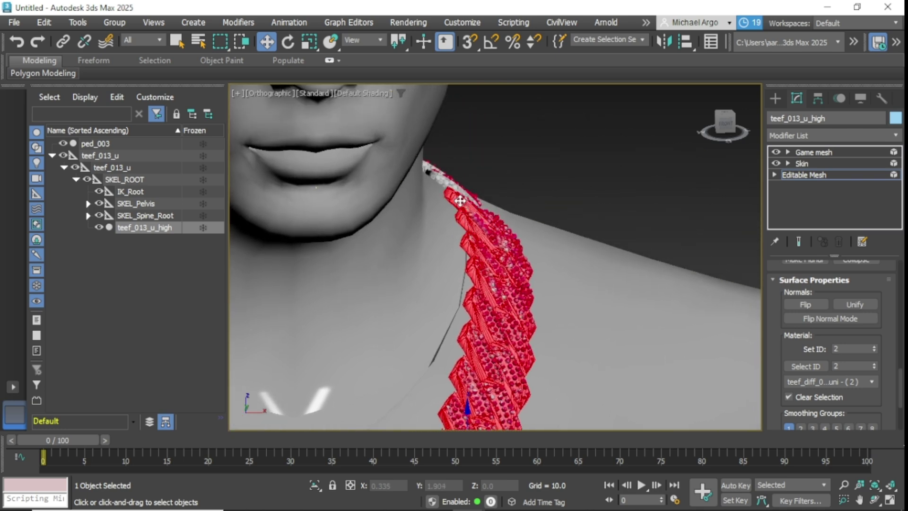
{"action": "left_click", "coordinate": [445, 184], "text": "ctrl"}
{"action": "left_click", "coordinate": [426, 170], "text": "ctrl"}
Add the upper metal links on the character's right side to the selection, up to the side of the neck
{"action": "middle_click_drag", "start_coordinate": [407, 223], "coordinate": [622, 204]}
{"action": "middle_click_drag", "start_coordinate": [336, 422], "coordinate": [450, 407]}
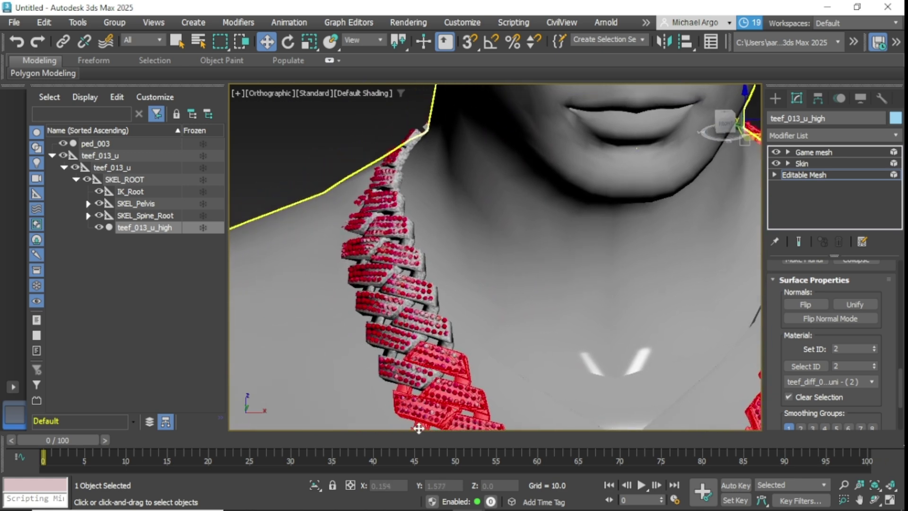
{"action": "left_click", "coordinate": [445, 345], "text": "ctrl"}
{"action": "left_click", "coordinate": [435, 311], "text": "ctrl"}
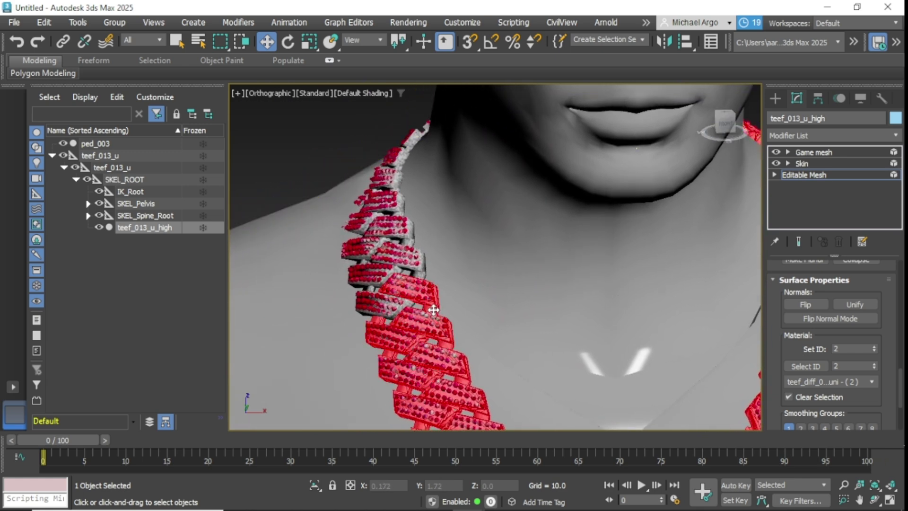
{"action": "left_click", "coordinate": [421, 267], "text": "ctrl"}
{"action": "left_click", "coordinate": [411, 241], "text": "ctrl"}
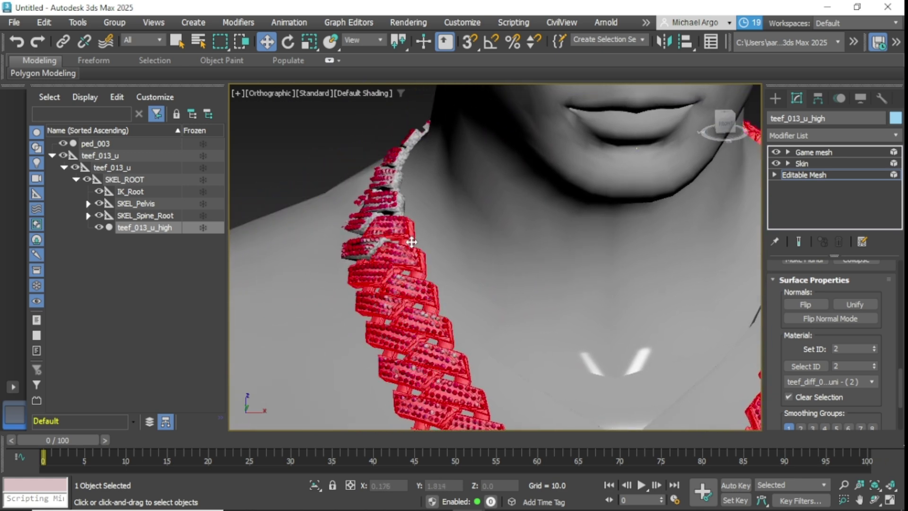
{"action": "left_click", "coordinate": [403, 206], "text": "ctrl"}
{"action": "left_click", "coordinate": [400, 185], "text": "ctrl"}
{"action": "left_click", "coordinate": [406, 160], "text": "ctrl"}
{"action": "left_click", "coordinate": [415, 139], "text": "ctrl"}
{"action": "left_click", "coordinate": [428, 126], "text": "ctrl"}
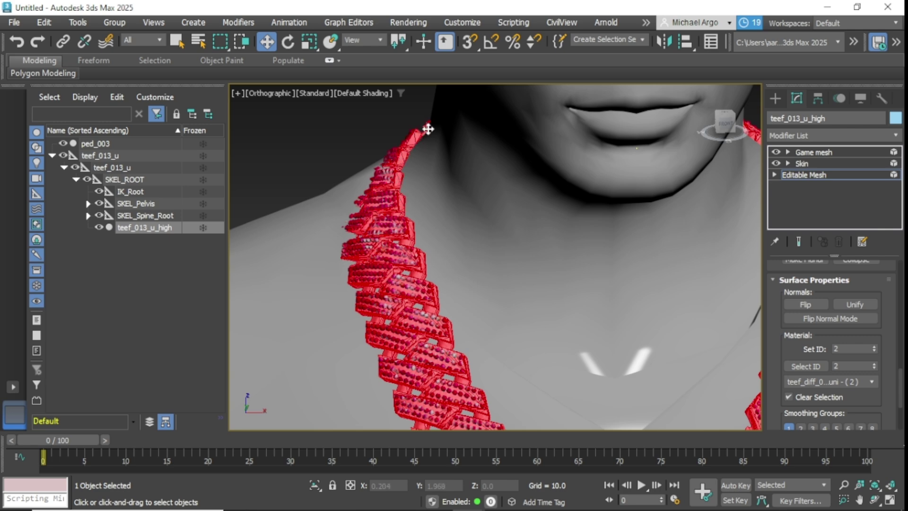
Add the clasp plate behind the neck and the metal links next to it to the selection, leaving its stones out
{"action": "left_click_drag", "start_coordinate": [719, 128], "coordinate": [679, 152]}
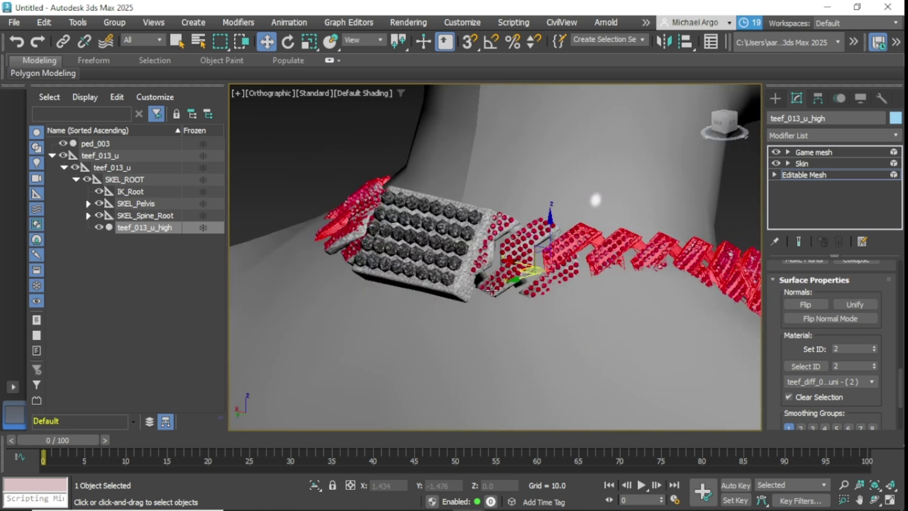
{"action": "left_click_drag", "start_coordinate": [481, 278], "coordinate": [478, 255]}
{"action": "left_click", "coordinate": [463, 278], "text": "ctrl"}
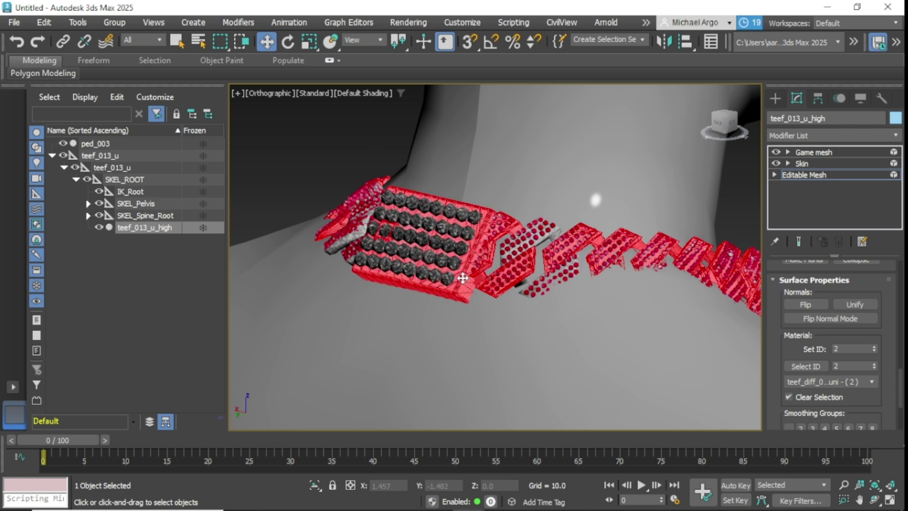
{"action": "middle_click_drag", "start_coordinate": [389, 295], "coordinate": [464, 310]}
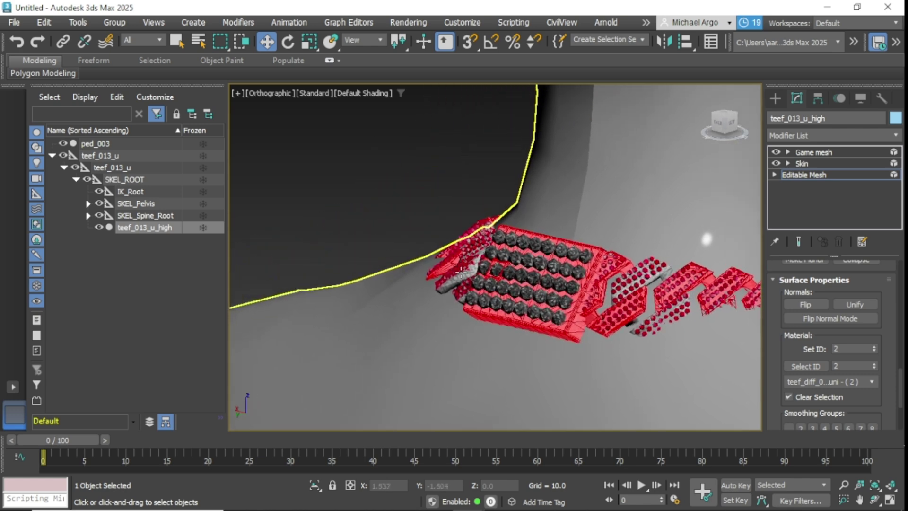
{"action": "left_click", "coordinate": [462, 299], "text": "ctrl"}
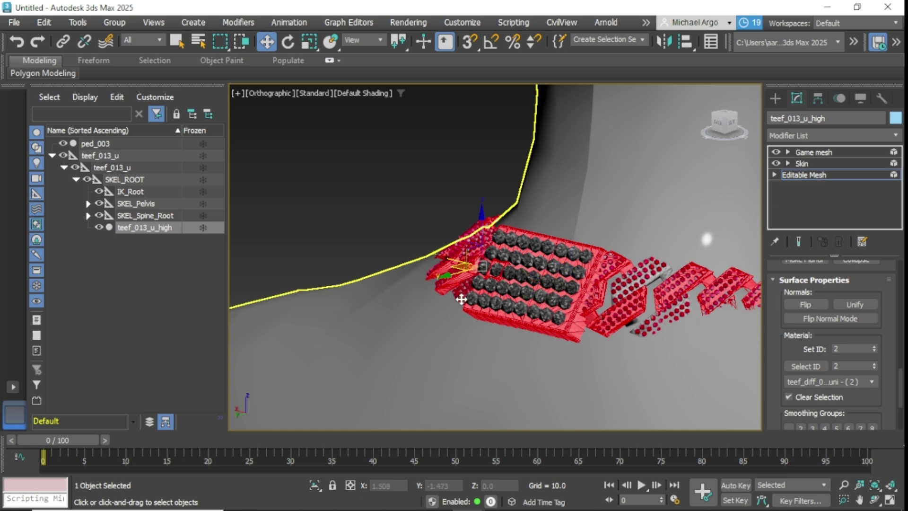
{"action": "left_click", "coordinate": [556, 271], "text": "ctrl"}
Add the remaining metal links on the other side of the rear clasp to the selection
{"action": "left_click_drag", "start_coordinate": [722, 132], "coordinate": [666, 262]}
{"action": "middle_click_drag", "start_coordinate": [666, 262], "coordinate": [485, 265]}
{"action": "left_click", "coordinate": [627, 293]}
{"action": "left_click", "coordinate": [532, 286]}
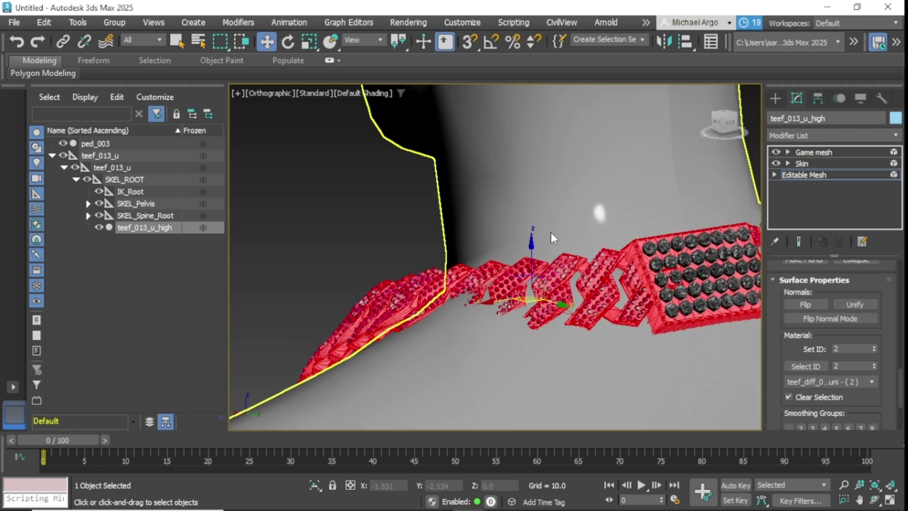
Set the material ID of the selected metal chain faces to 1
{"action": "left_click", "coordinate": [728, 132]}
{"action": "scroll", "coordinate": [634, 307], "scroll_direction": "down", "scroll_amount": 5}
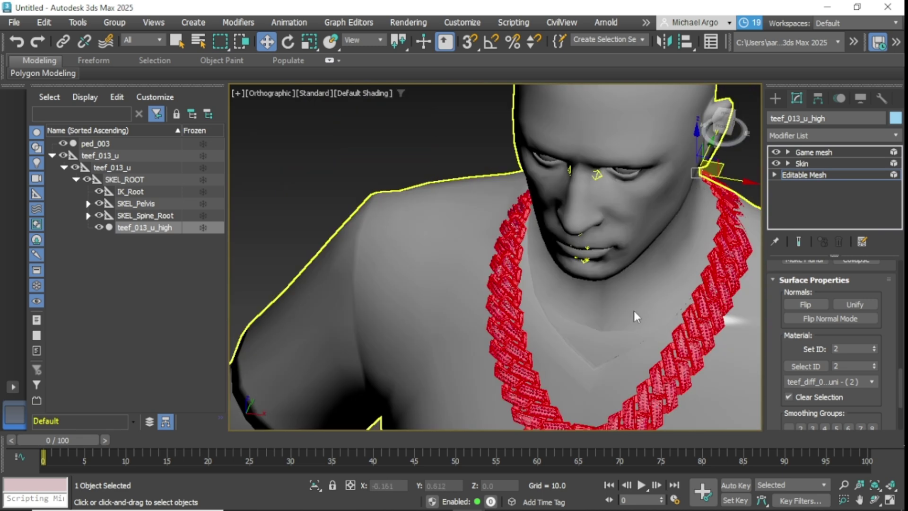
{"action": "middle_click_drag", "start_coordinate": [636, 362], "coordinate": [629, 291]}
{"action": "left_click", "coordinate": [649, 322]}
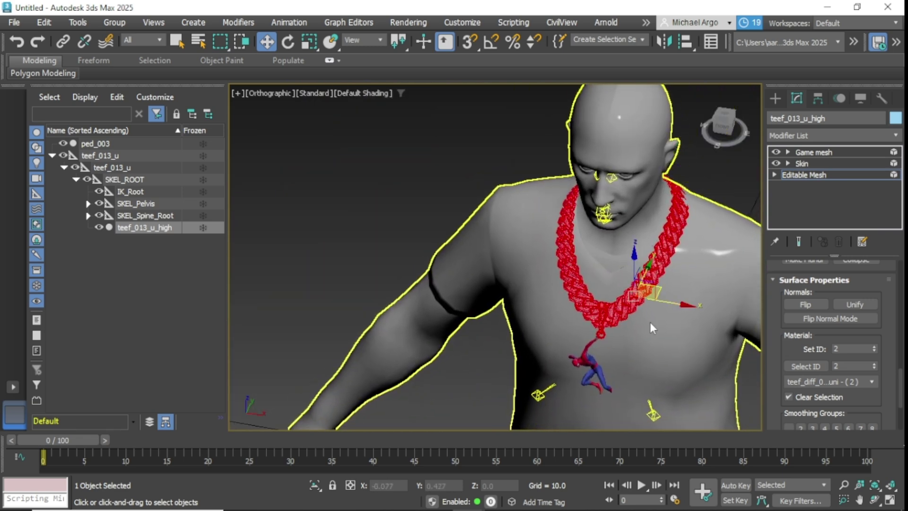
{"action": "double_click", "coordinate": [844, 349]}
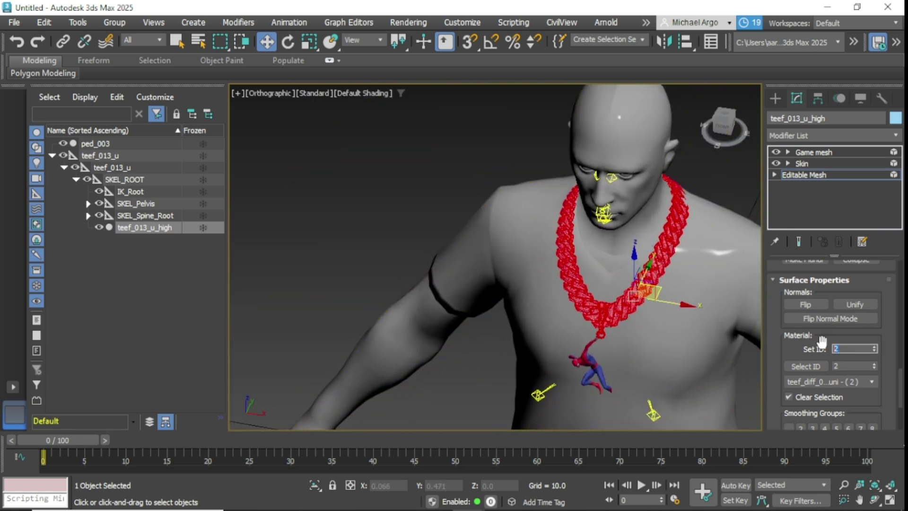
{"action": "key", "text": "Return"}
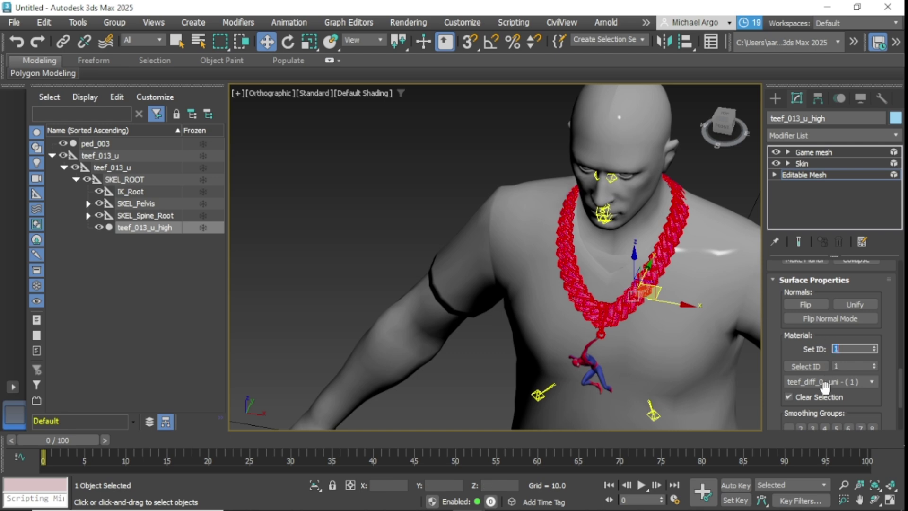
Select the faces with material ID 2 to check them, and reselect the metal faces with material ID 1
{"action": "left_click", "coordinate": [825, 386]}
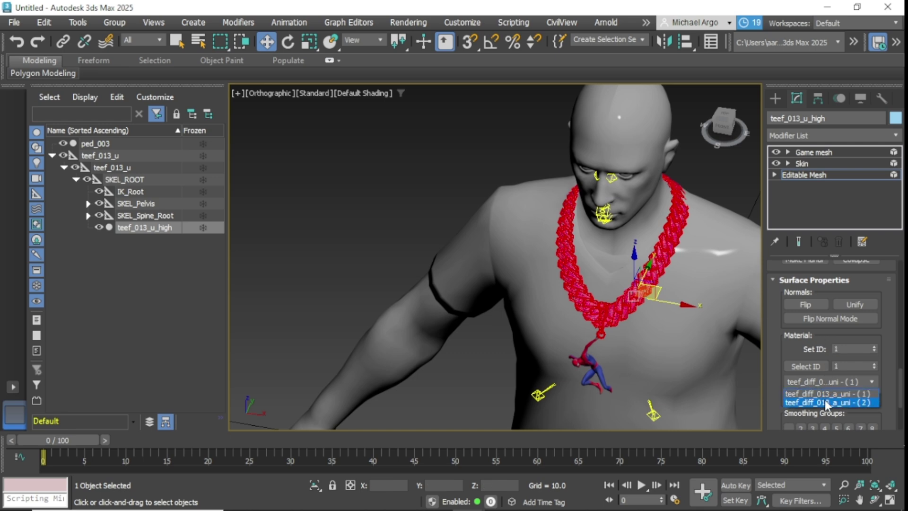
{"action": "left_click", "coordinate": [825, 399]}
{"action": "left_click", "coordinate": [824, 379]}
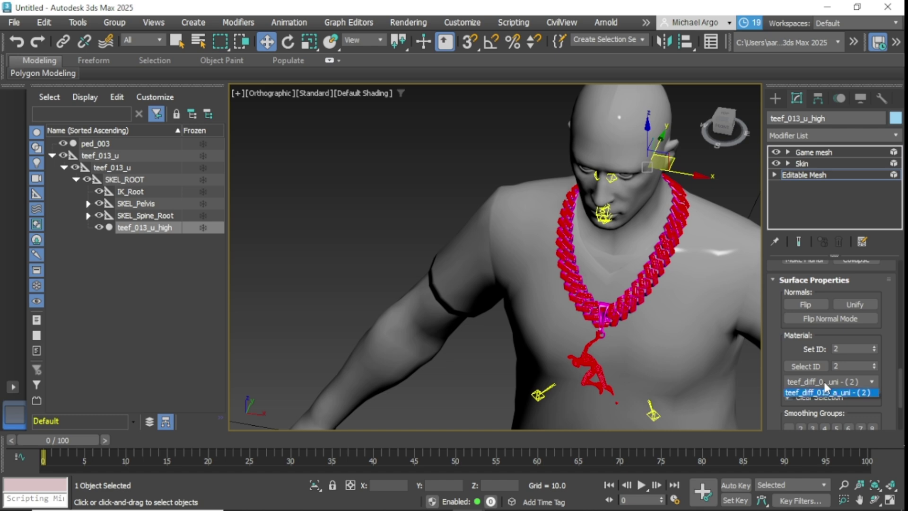
{"action": "left_click", "coordinate": [826, 392]}
Set the vertex color of the selected metal faces to green 185 and blue 0, keeping red at 255
{"action": "scroll", "coordinate": [826, 392], "scroll_direction": "down", "scroll_amount": 5}
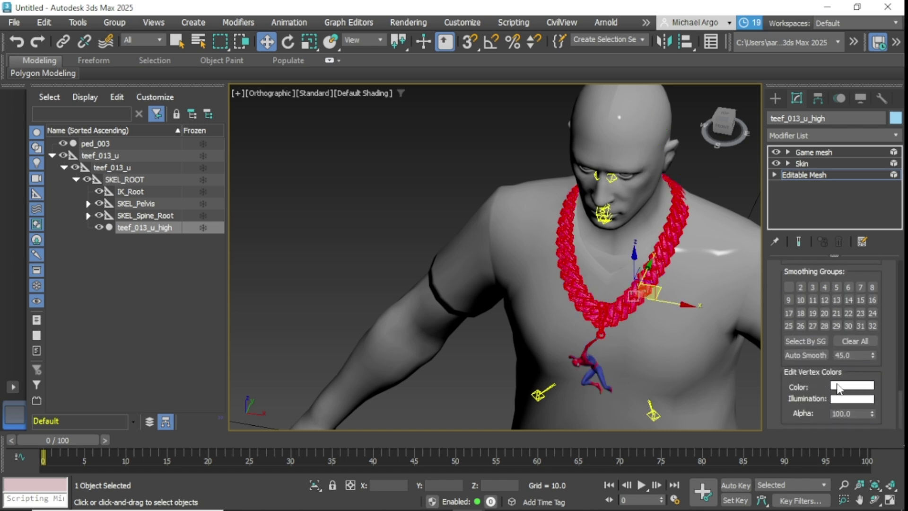
{"action": "left_click", "coordinate": [835, 386]}
{"action": "double_click", "coordinate": [803, 249]}
{"action": "type", "text": "185"}
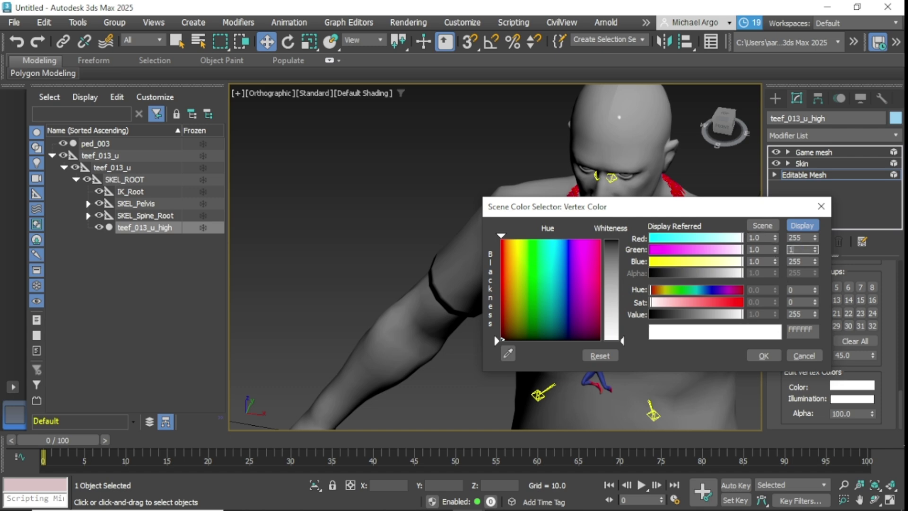
{"action": "double_click", "coordinate": [803, 262]}
{"action": "type", "text": "0"}
{"action": "left_click", "coordinate": [764, 356]}
Set the vertex illumination of the metal faces to black with a value of 0, and edit their vertex alpha
{"action": "left_click", "coordinate": [840, 400]}
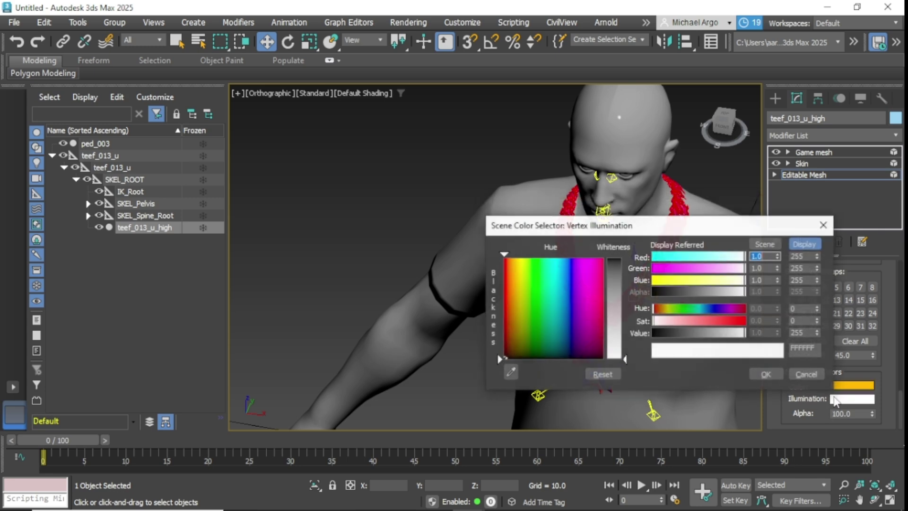
{"action": "double_click", "coordinate": [801, 333]}
{"action": "type", "text": "0"}
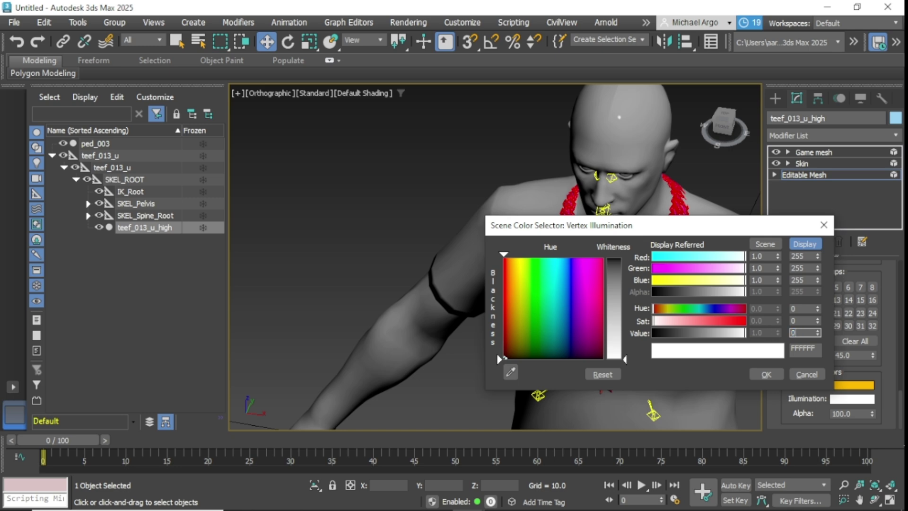
{"action": "left_click", "coordinate": [767, 374]}
{"action": "left_click_drag", "start_coordinate": [858, 414], "coordinate": [813, 414]}
Select the faces with material ID 2 and make their vertex color light pink by lowering the green value
{"action": "scroll", "coordinate": [814, 397], "scroll_direction": "up", "scroll_amount": 3}
{"action": "left_click", "coordinate": [846, 338]}
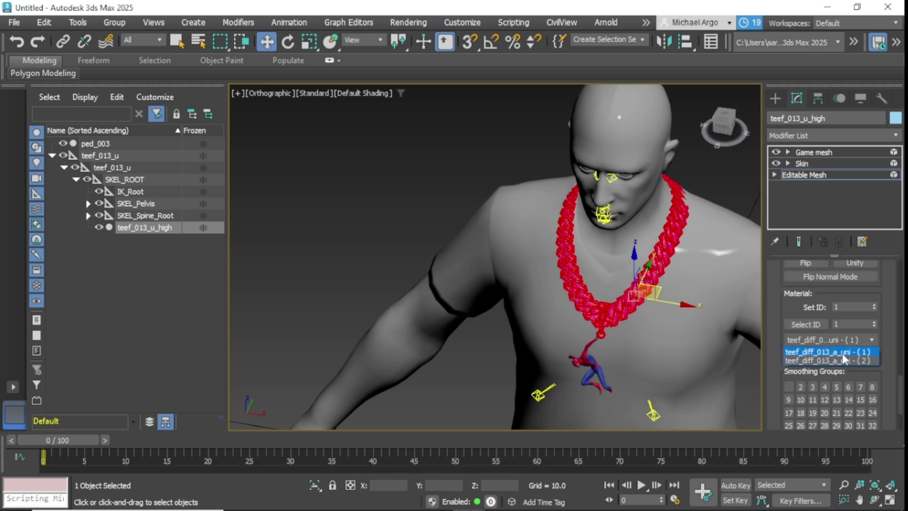
{"action": "left_click", "coordinate": [847, 362]}
{"action": "scroll", "coordinate": [848, 367], "scroll_direction": "down", "scroll_amount": 3}
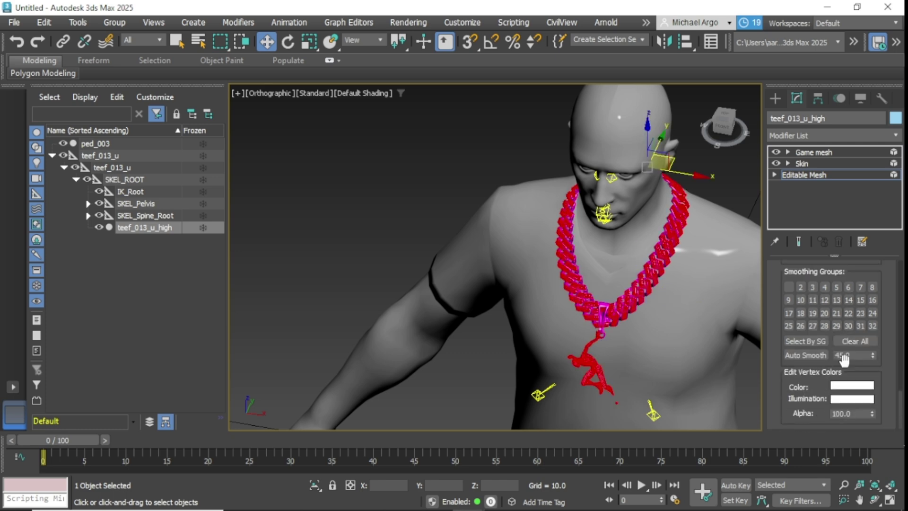
{"action": "left_click", "coordinate": [846, 386]}
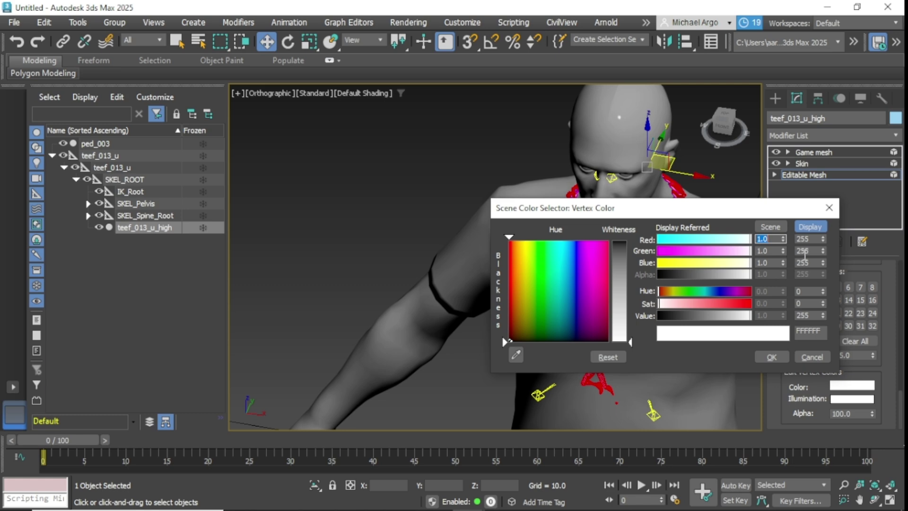
{"action": "double_click", "coordinate": [810, 250]}
{"action": "type", "text": "1"}
{"action": "left_click", "coordinate": [782, 353]}
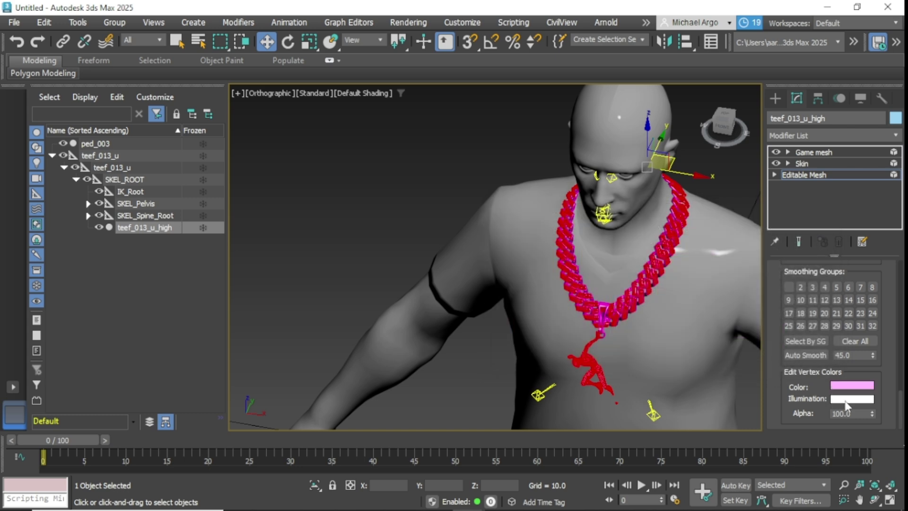
Set the vertex illumination value of the material ID 2 faces to 0 and their vertex alpha to 0
{"action": "left_click", "coordinate": [834, 397]}
{"action": "double_click", "coordinate": [814, 330]}
{"action": "type", "text": "0"}
{"action": "left_click", "coordinate": [772, 373]}
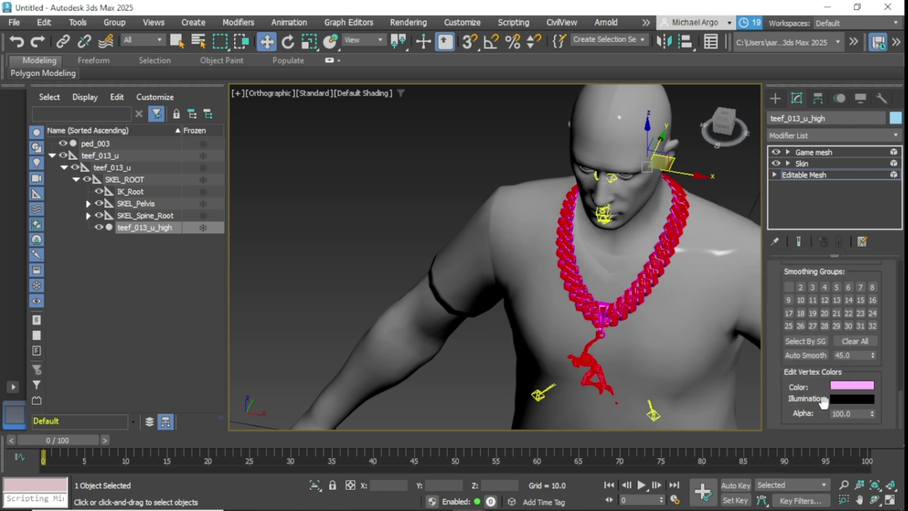
{"action": "double_click", "coordinate": [849, 414]}
{"action": "type", "text": "0"}
{"action": "scroll", "coordinate": [802, 408], "scroll_direction": "up", "scroll_amount": 3}
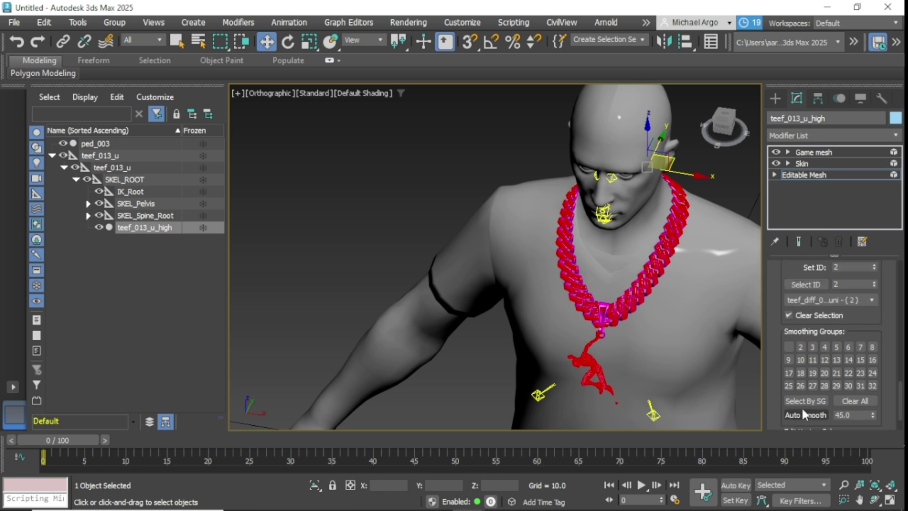
Enable envelope and vertex editing in the Skin modifier, choose the SKEL_Spine3 bone and open the Weight Tool
{"action": "left_click", "coordinate": [825, 163]}
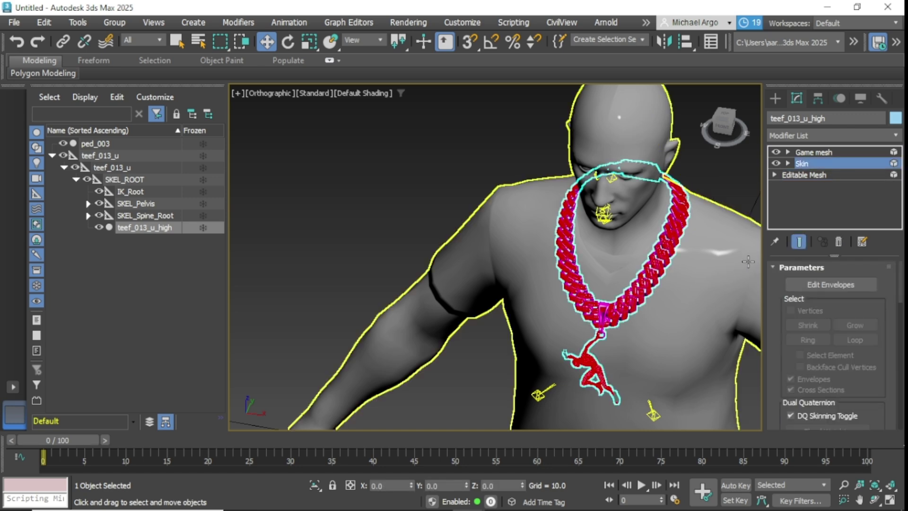
{"action": "left_click", "coordinate": [832, 284]}
{"action": "left_click", "coordinate": [803, 310]}
{"action": "scroll", "coordinate": [804, 312], "scroll_direction": "down", "scroll_amount": 5}
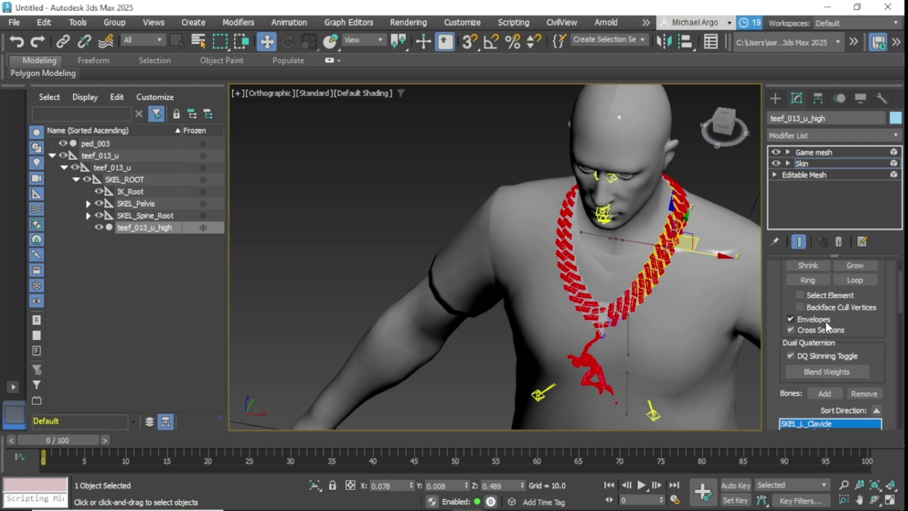
{"action": "left_click", "coordinate": [810, 350]}
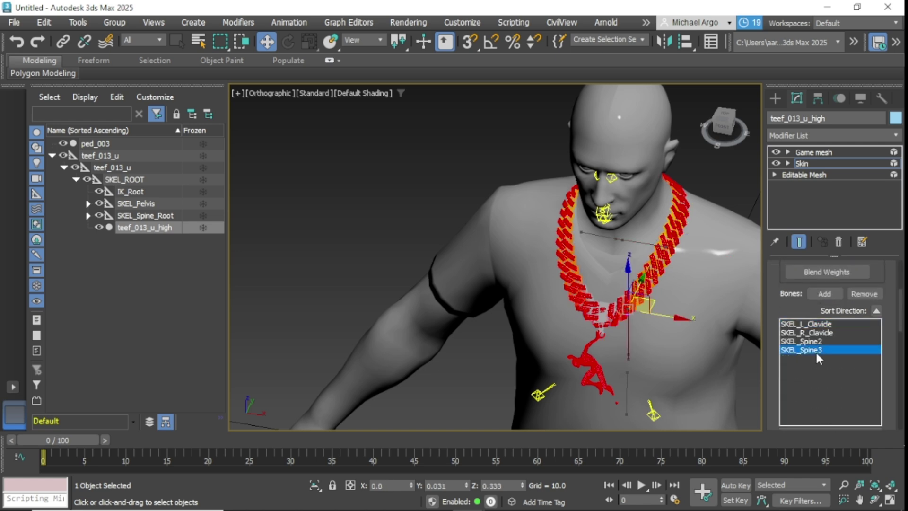
{"action": "scroll", "coordinate": [893, 363], "scroll_direction": "down", "scroll_amount": 10}
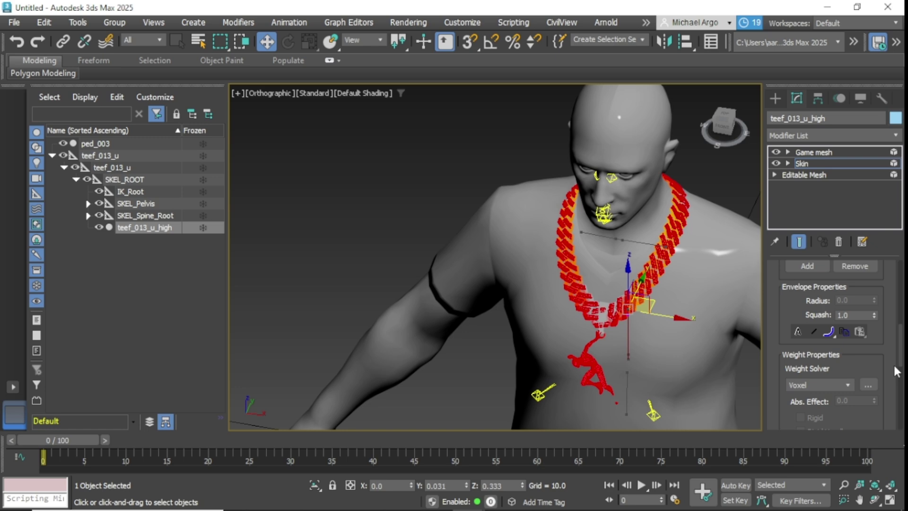
{"action": "scroll", "coordinate": [890, 363], "scroll_direction": "down", "scroll_amount": 2}
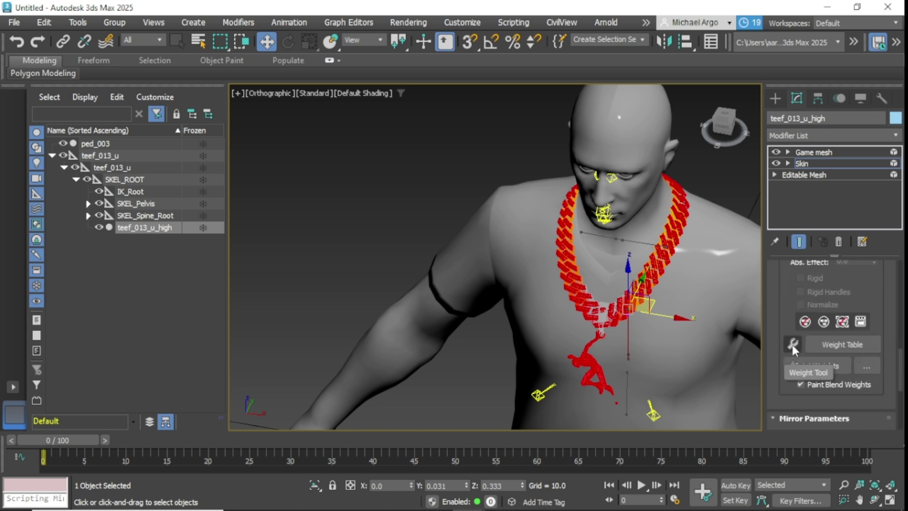
{"action": "left_click", "coordinate": [792, 345]}
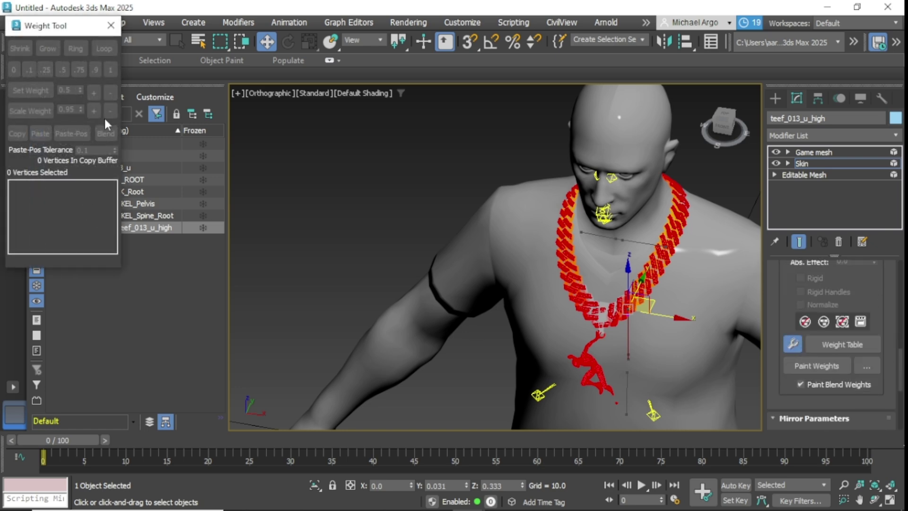
Select all vertices of the chain and pendant, assign them a weight of 1 to SKEL_Spine3 and close the Weight Tool
{"action": "left_click_drag", "start_coordinate": [469, 113], "coordinate": [646, 310]}
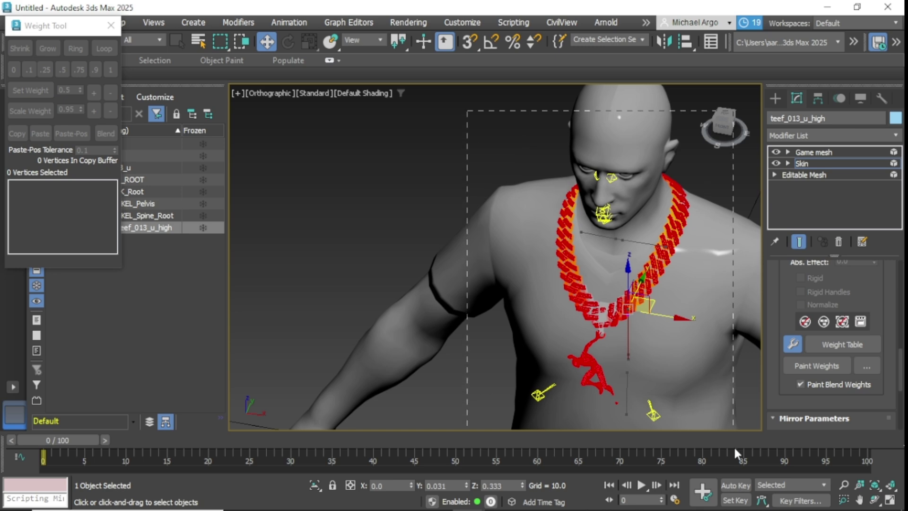
{"action": "left_click_drag", "start_coordinate": [733, 445], "coordinate": [733, 444]}
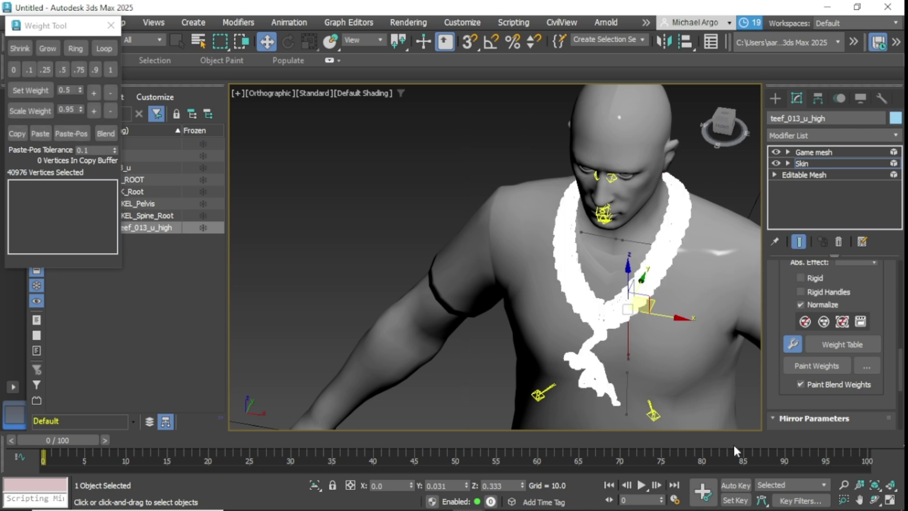
{"action": "left_click", "coordinate": [110, 69]}
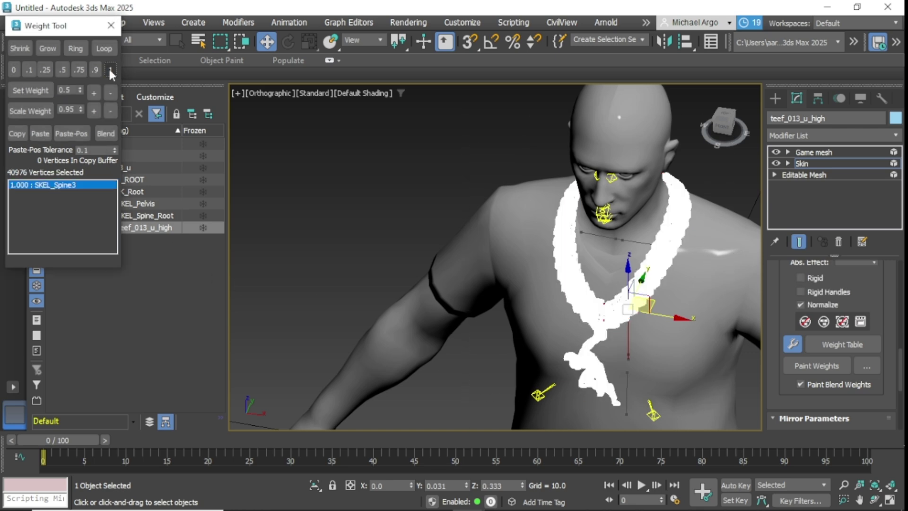
{"action": "left_click", "coordinate": [113, 25]}
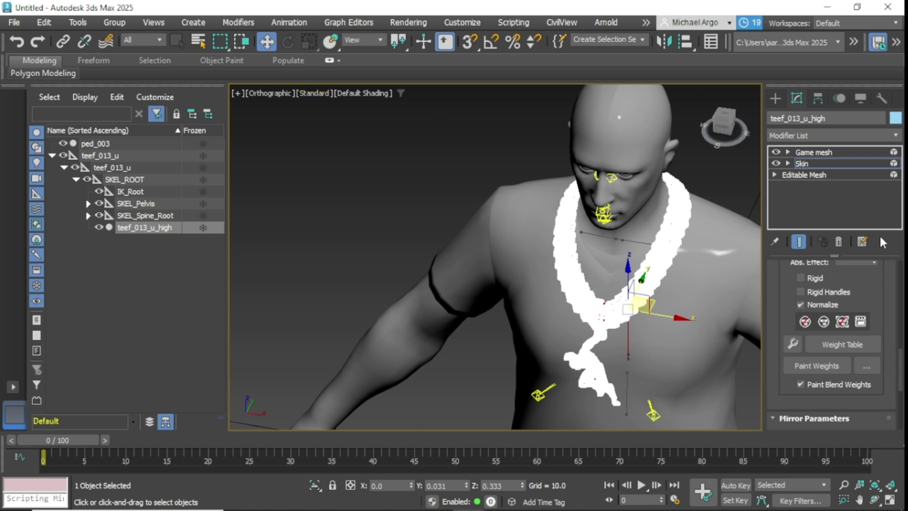
Open the GIMS Evo material editor for GTA V and expand the material with ID 1
{"action": "left_click", "coordinate": [881, 98]}
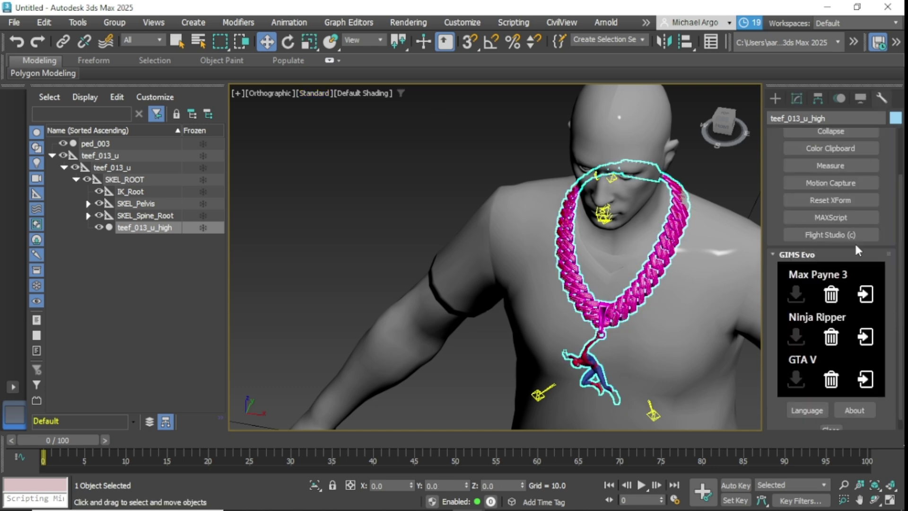
{"action": "left_click", "coordinate": [866, 379]}
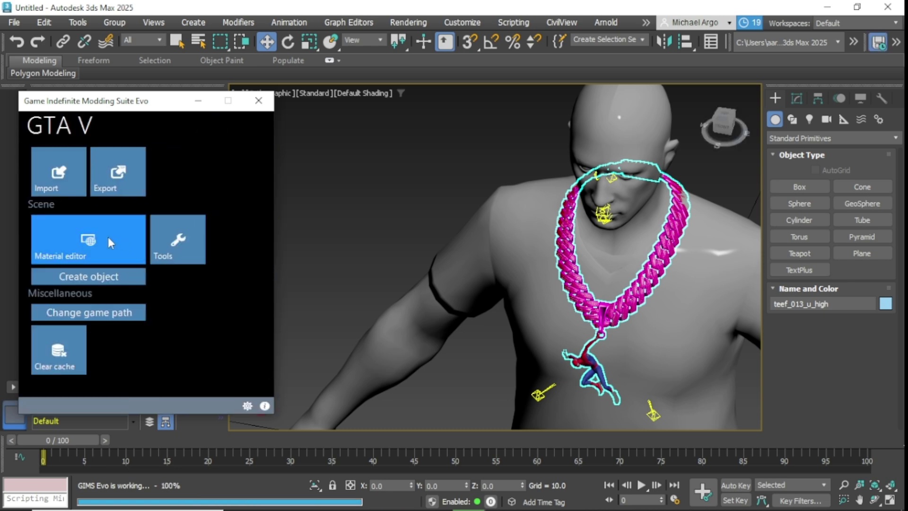
{"action": "left_click", "coordinate": [108, 237]}
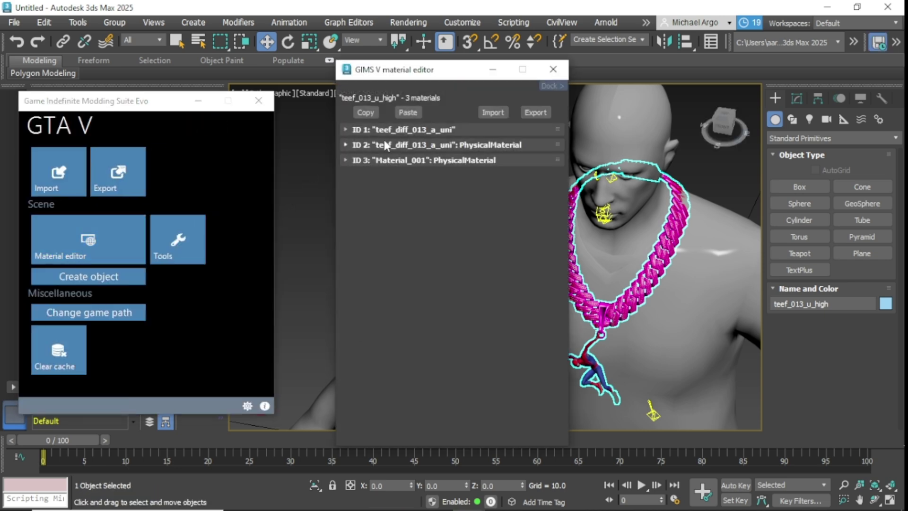
{"action": "left_click", "coordinate": [399, 129]}
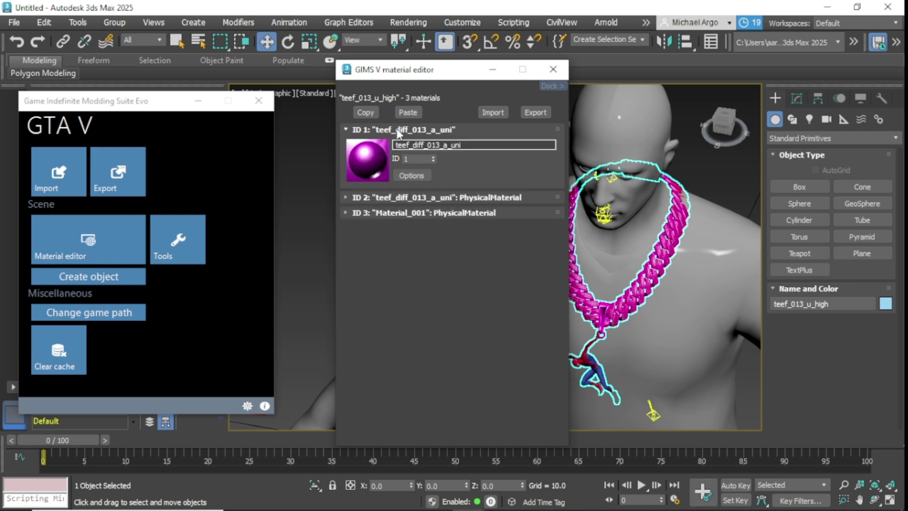
Open the model settings of the ID 1 material and set its parameter set to ped
{"action": "left_click", "coordinate": [412, 175]}
{"action": "right_click", "coordinate": [499, 197]}
{"action": "left_click", "coordinate": [709, 205]}
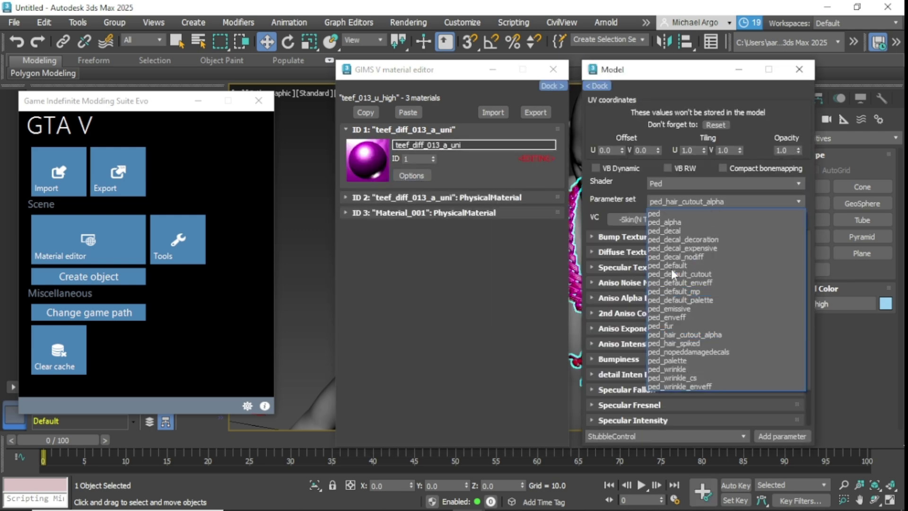
{"action": "left_click", "coordinate": [665, 214]}
Load NormalMap.dds from the texture folder in YT Tut as the bump texture of the ID 1 material
{"action": "left_click", "coordinate": [652, 236]}
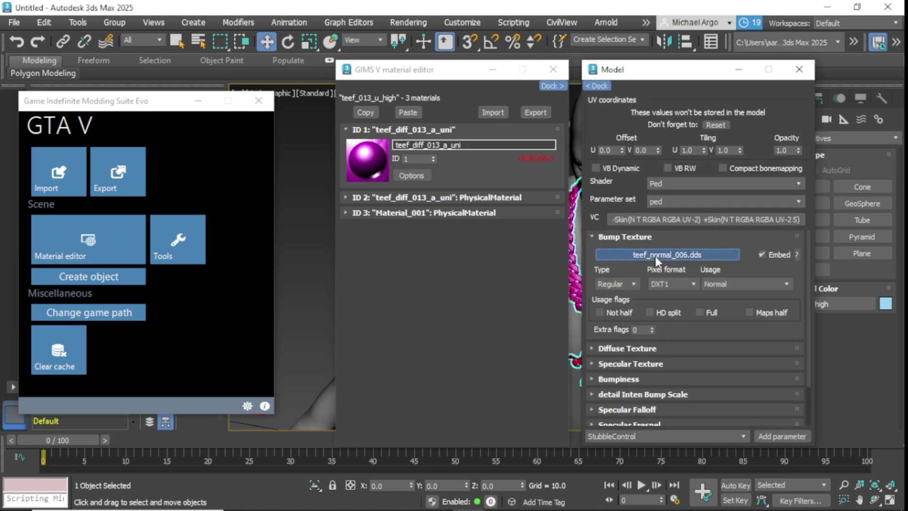
{"action": "left_click", "coordinate": [656, 257]}
{"action": "scroll", "coordinate": [614, 236], "scroll_direction": "down", "scroll_amount": 5}
{"action": "double_click", "coordinate": [588, 327]}
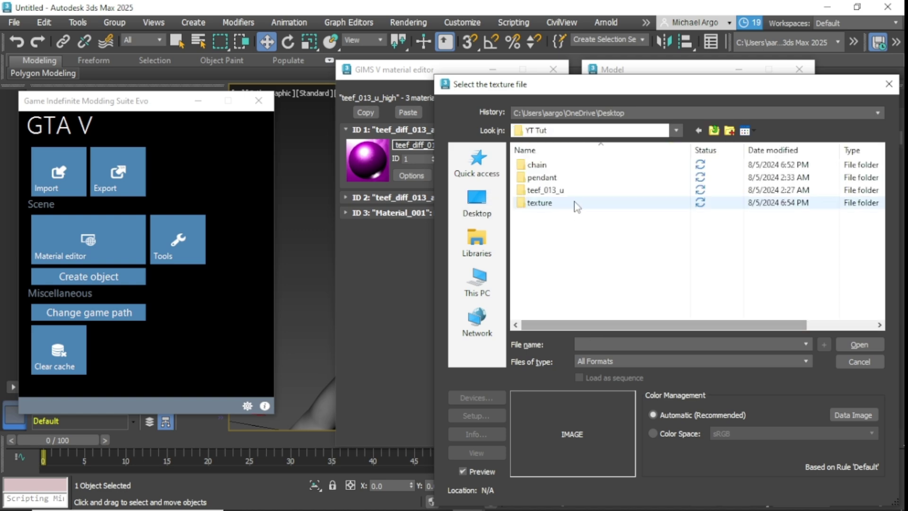
{"action": "double_click", "coordinate": [563, 203]}
{"action": "left_click", "coordinate": [563, 205]}
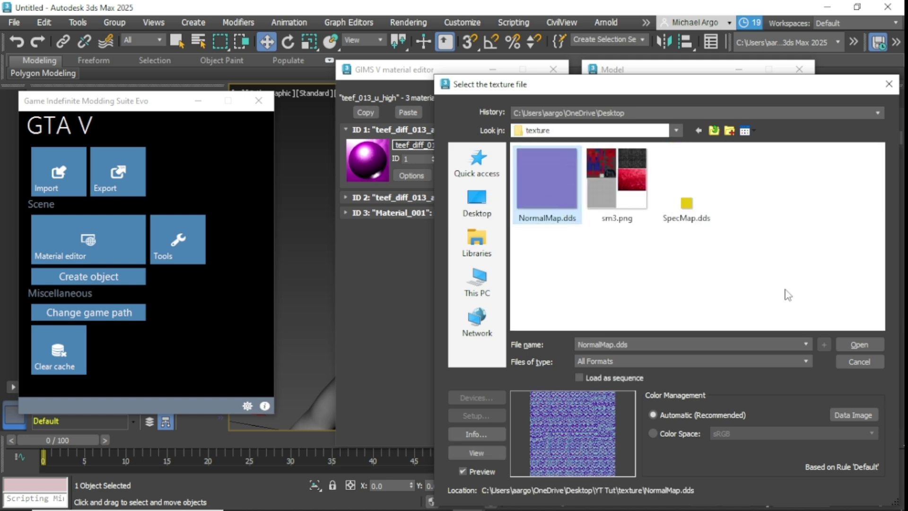
{"action": "left_click", "coordinate": [865, 344]}
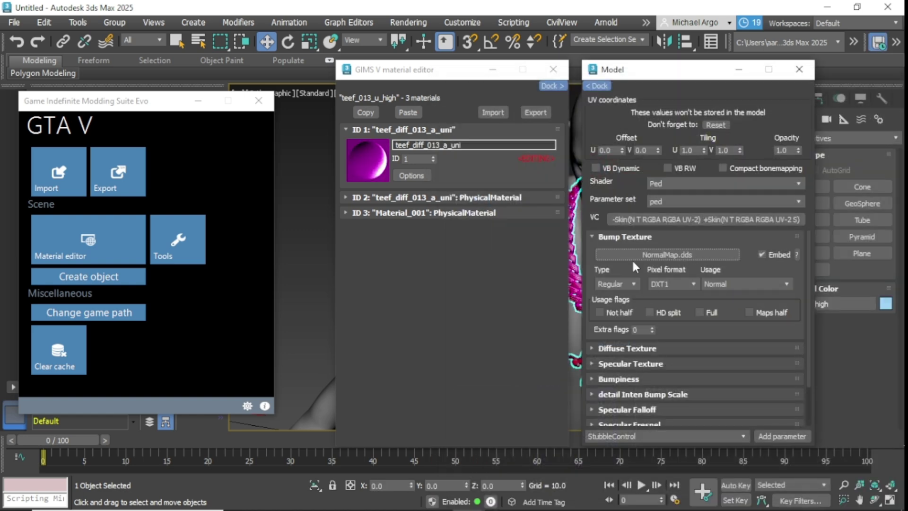
Load sm3.png as the diffuse texture and SpecMap.dds as the specular texture of the ID 1 material
{"action": "left_click", "coordinate": [622, 236]}
{"action": "left_click", "coordinate": [633, 253]}
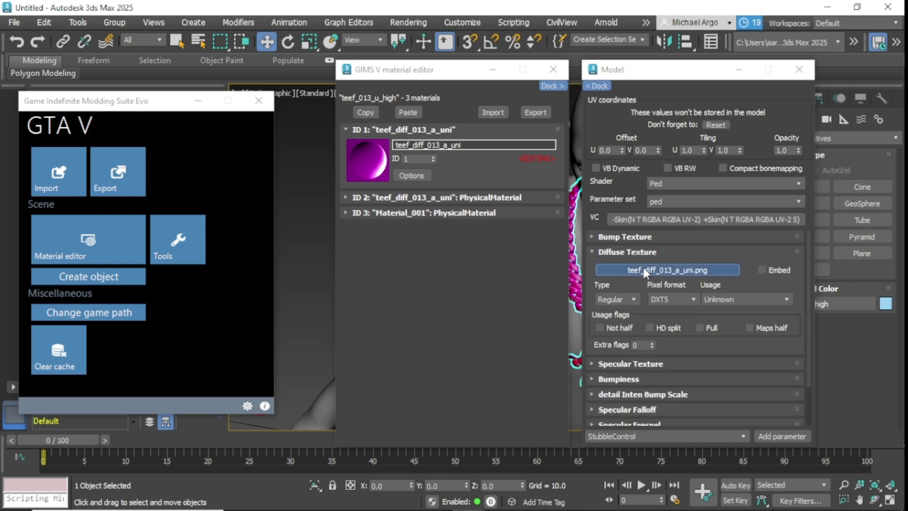
{"action": "left_click", "coordinate": [643, 268]}
{"action": "double_click", "coordinate": [623, 208]}
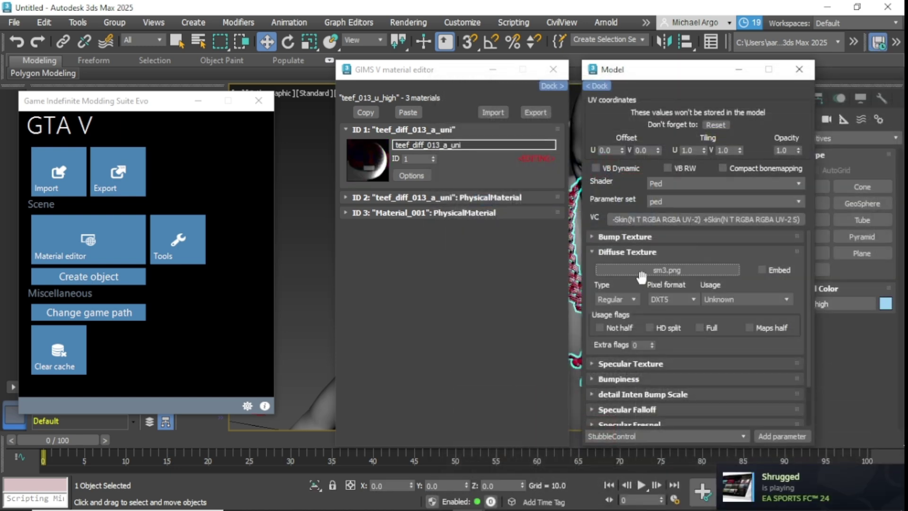
{"action": "left_click", "coordinate": [623, 253]}
{"action": "left_click", "coordinate": [626, 268]}
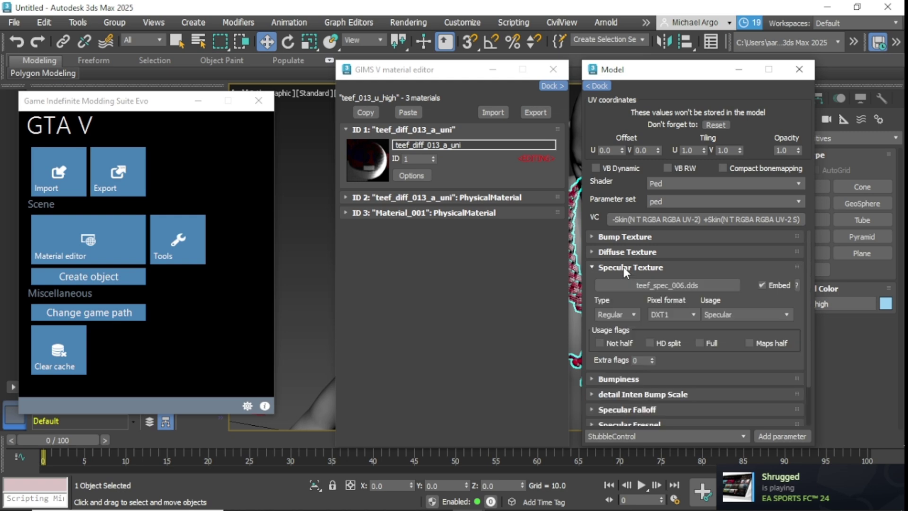
{"action": "left_click", "coordinate": [642, 285]}
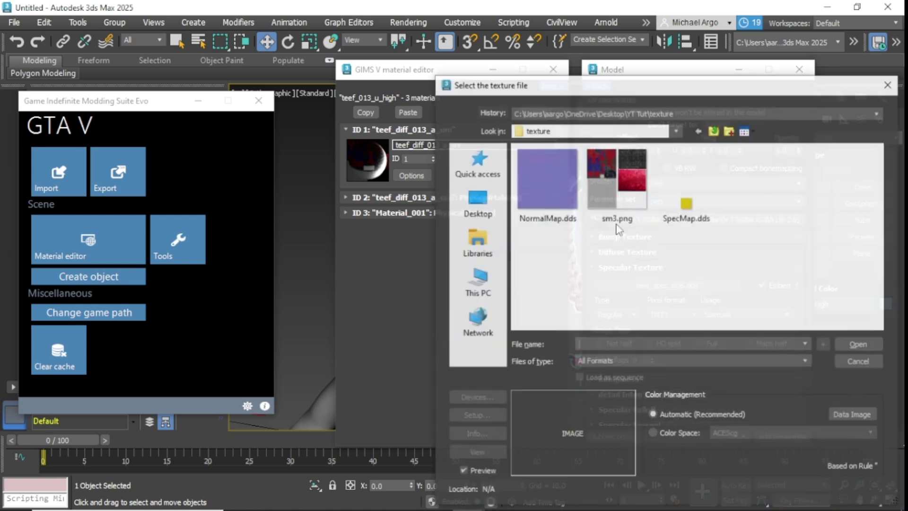
{"action": "double_click", "coordinate": [691, 184]}
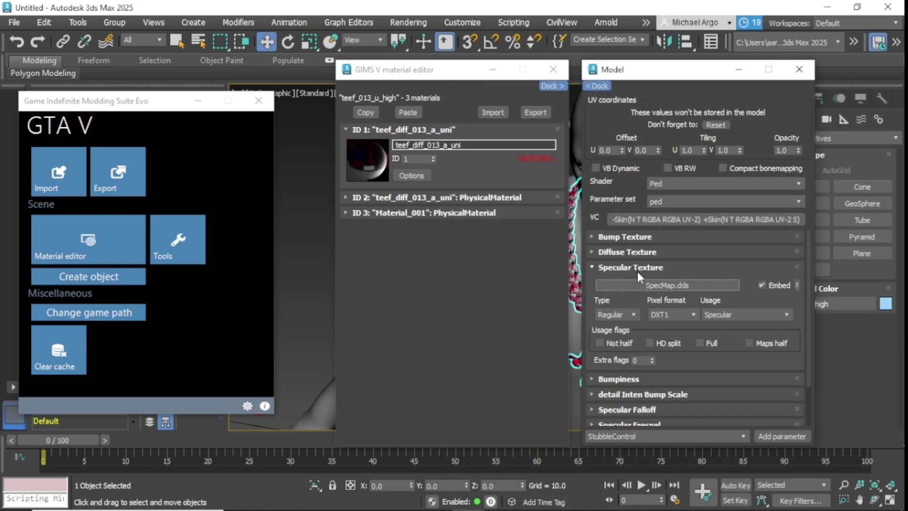
{"action": "left_click", "coordinate": [635, 268]}
Set the ID 1 material's bumpiness to 1.0810 and its specular falloff to 1997
{"action": "left_click", "coordinate": [634, 283]}
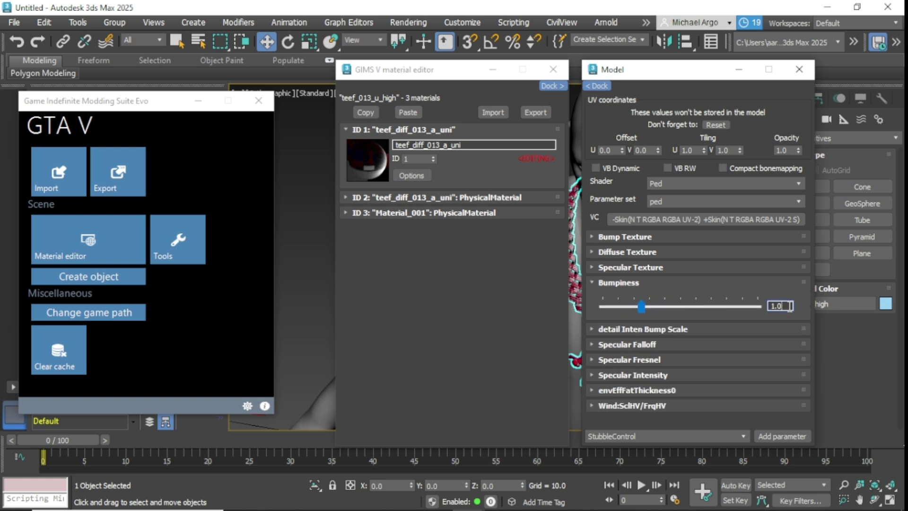
{"action": "type", "text": "810"}
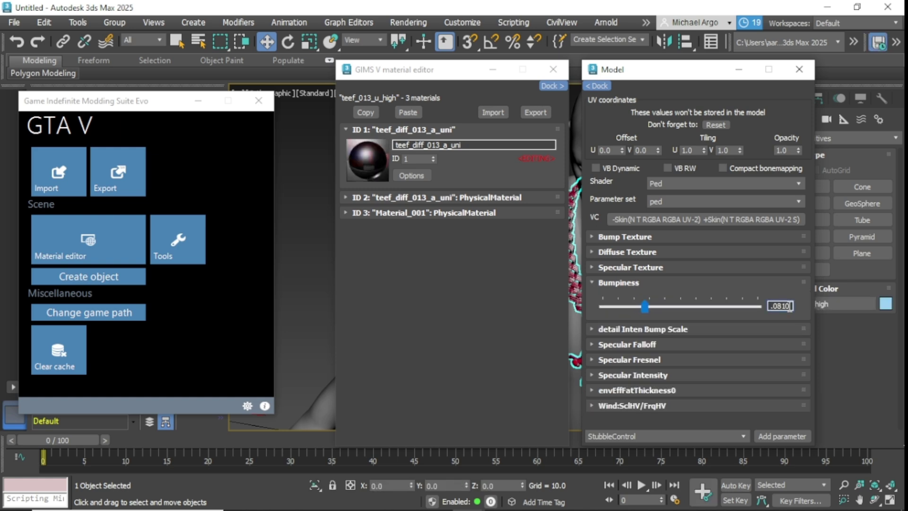
{"action": "left_click", "coordinate": [673, 283]}
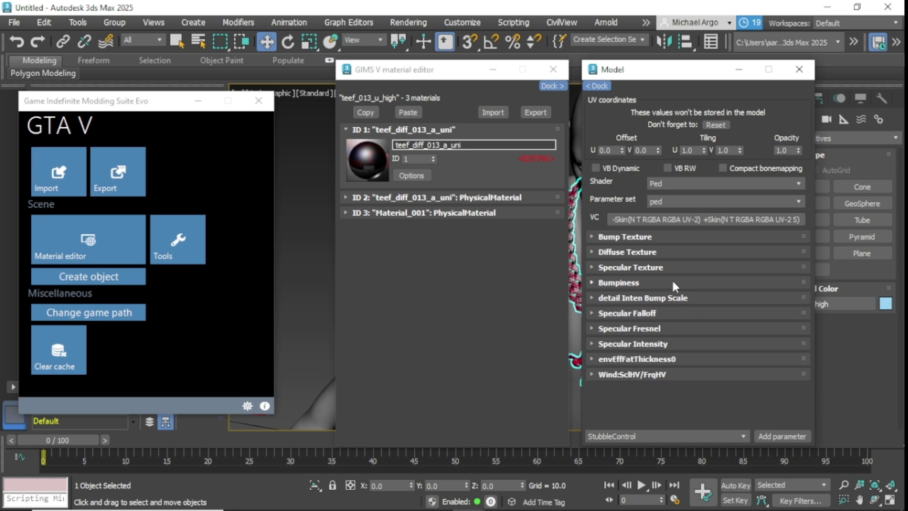
{"action": "left_click", "coordinate": [677, 312]}
{"action": "left_click", "coordinate": [787, 337]}
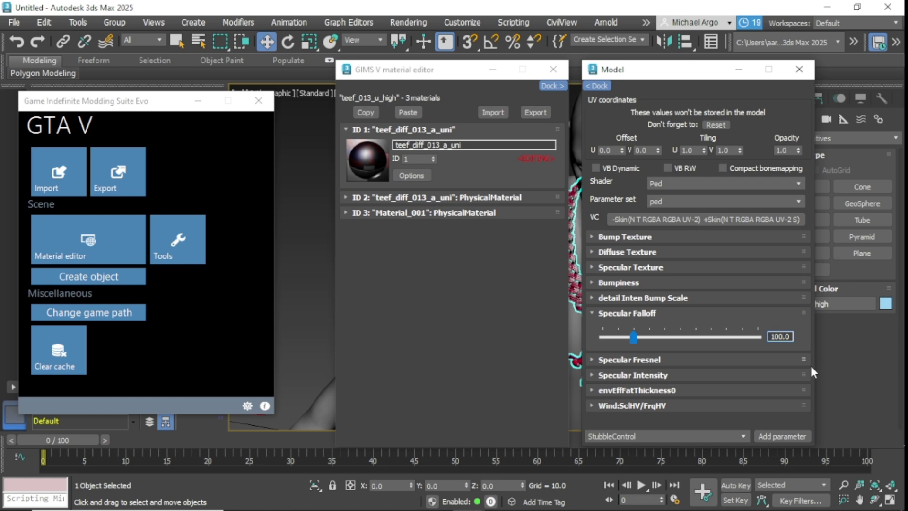
{"action": "key", "text": "BackSpace"}
{"action": "key", "text": "BackSpace"}
{"action": "type", "text": "997."}
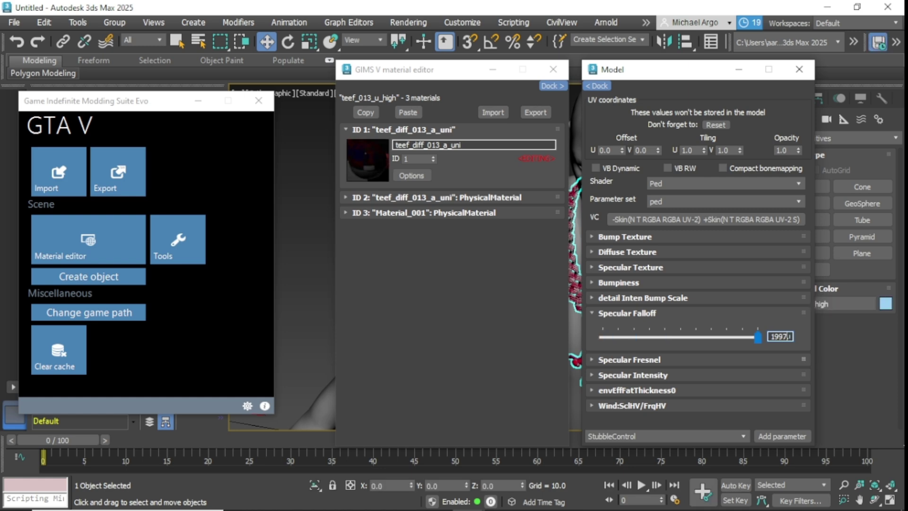
{"action": "left_click", "coordinate": [660, 314]}
Set the ID 1 material's specular fresnel to 0.45 and its specular intensity to 200
{"action": "left_click", "coordinate": [656, 328]}
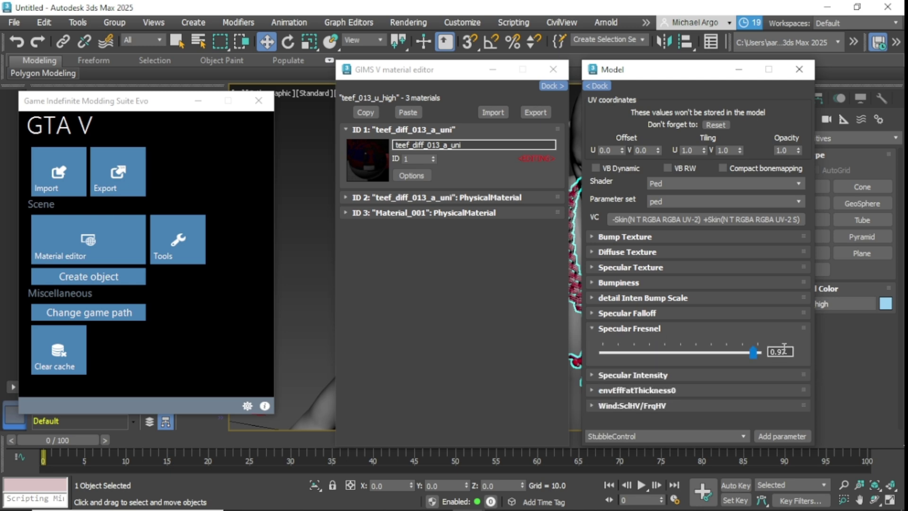
{"action": "key", "text": "BackSpace"}
{"action": "key", "text": "BackSpace"}
{"action": "type", "text": "45"}
{"action": "key", "text": "Return"}
{"action": "left_click", "coordinate": [695, 328]}
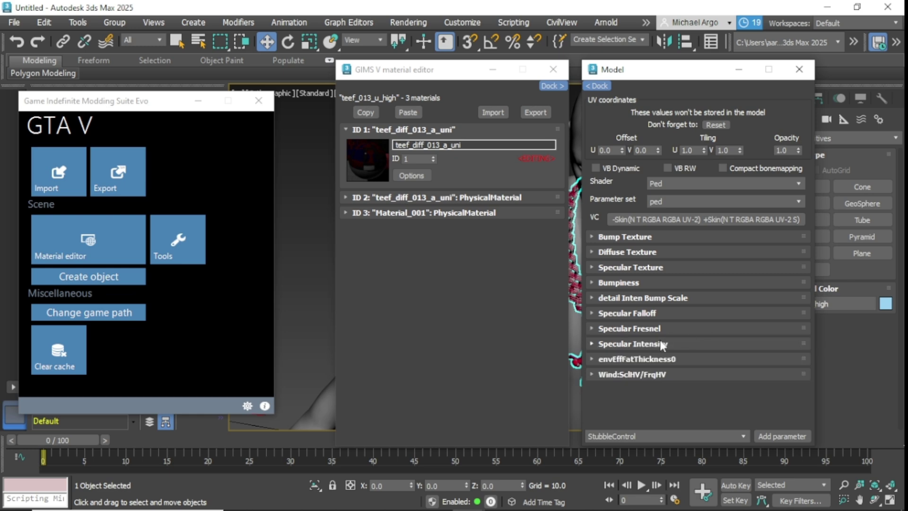
{"action": "left_click", "coordinate": [653, 343]}
{"action": "double_click", "coordinate": [776, 367]}
{"action": "type", "text": "20.0"}
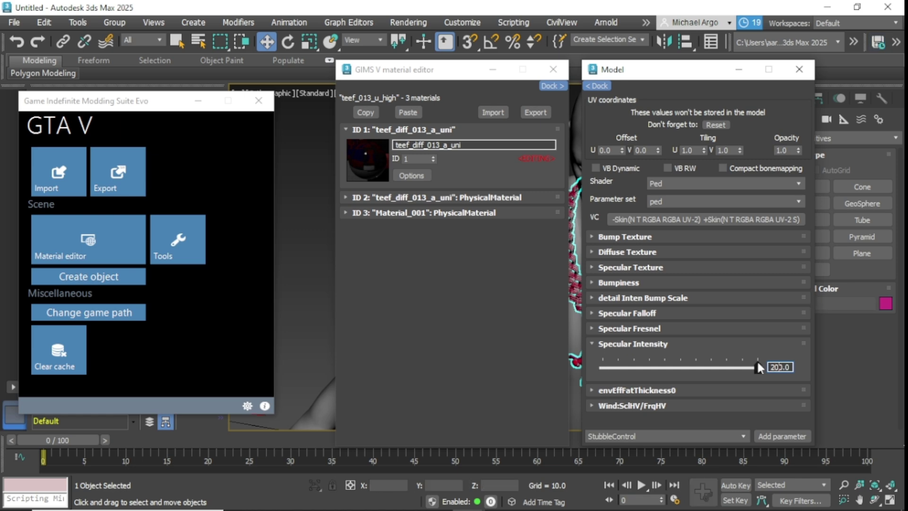
{"action": "left_click", "coordinate": [662, 343]}
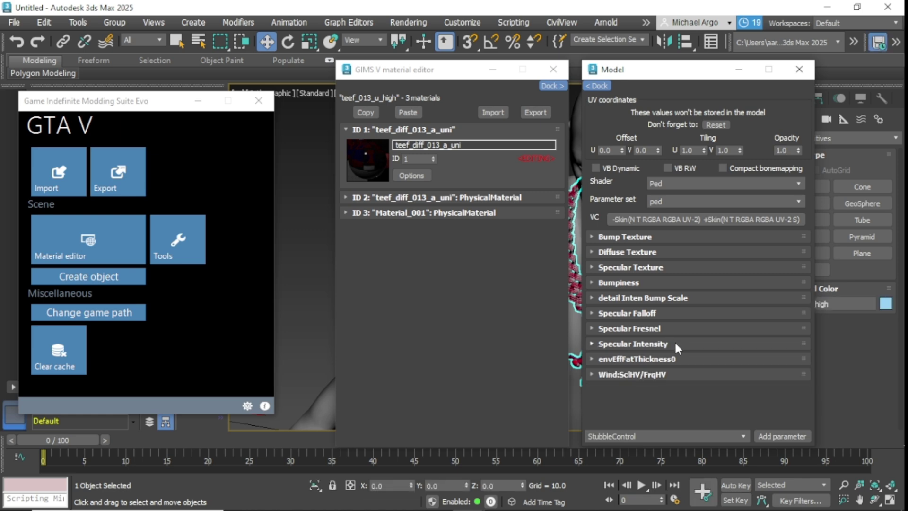
Set the Z and W values of Wind:SclHV/FrqHV to 0.0 for the ID 1 material and close its model settings
{"action": "left_click", "coordinate": [676, 373]}
{"action": "left_click_drag", "start_coordinate": [707, 386], "coordinate": [546, 371]}
{"action": "left_click_drag", "start_coordinate": [688, 412], "coordinate": [613, 399]}
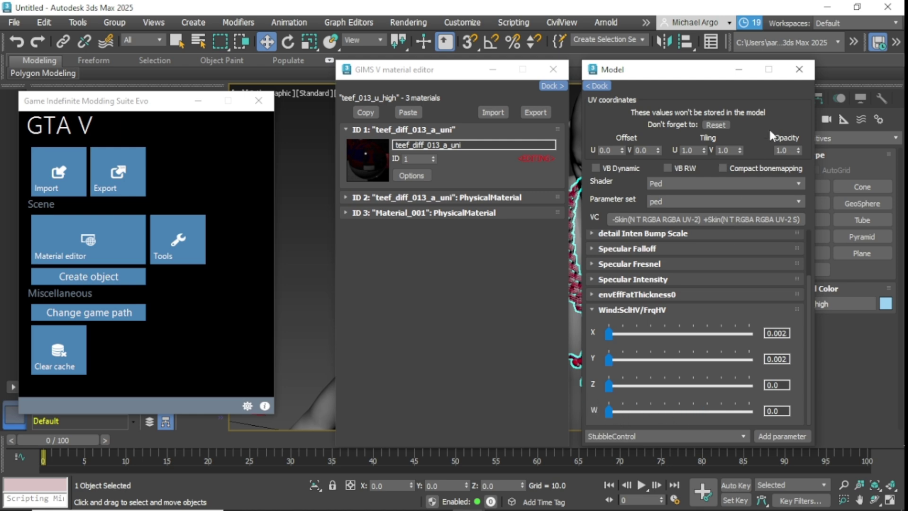
{"action": "left_click", "coordinate": [800, 69]}
Expand the material with ID 2, convert it to a GTA V material and open its model settings
{"action": "left_click", "coordinate": [476, 197]}
{"action": "left_click", "coordinate": [396, 242]}
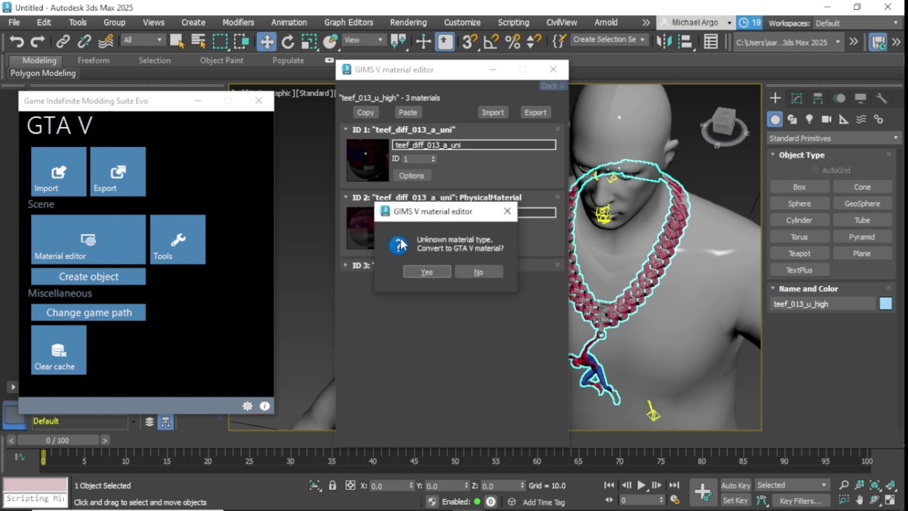
{"action": "left_click", "coordinate": [425, 271]}
{"action": "right_click", "coordinate": [467, 266]}
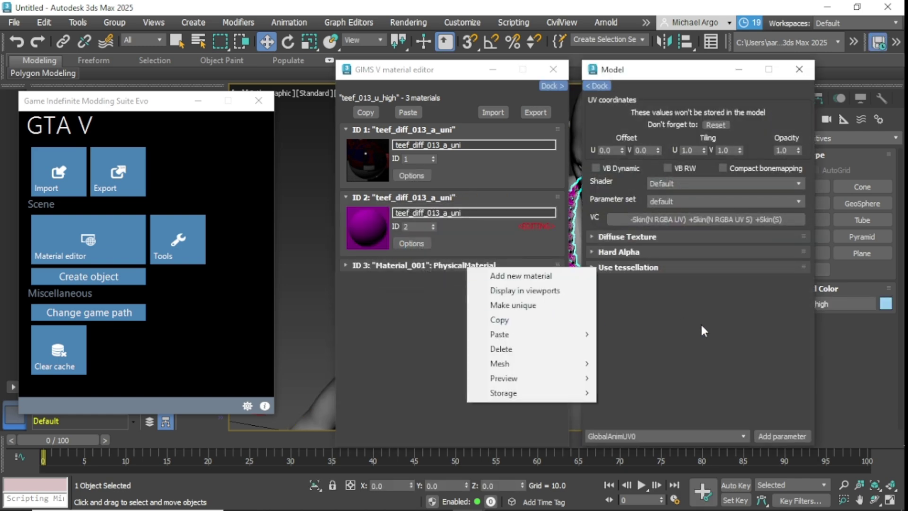
{"action": "left_click", "coordinate": [690, 282]}
Set the ID 2 material's shader to Ped and its parameter set to ped_emissive
{"action": "left_click", "coordinate": [679, 186]}
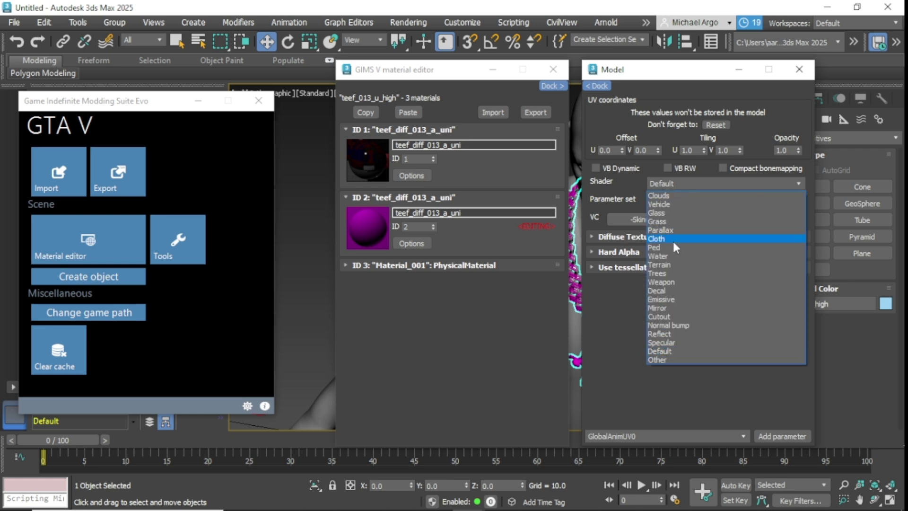
{"action": "left_click", "coordinate": [673, 237]}
{"action": "left_click", "coordinate": [674, 203]}
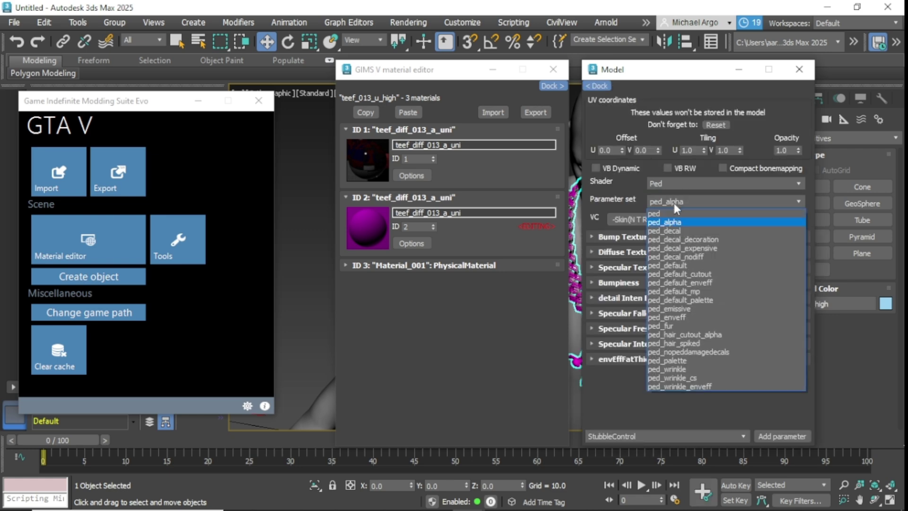
{"action": "left_click", "coordinate": [693, 309]}
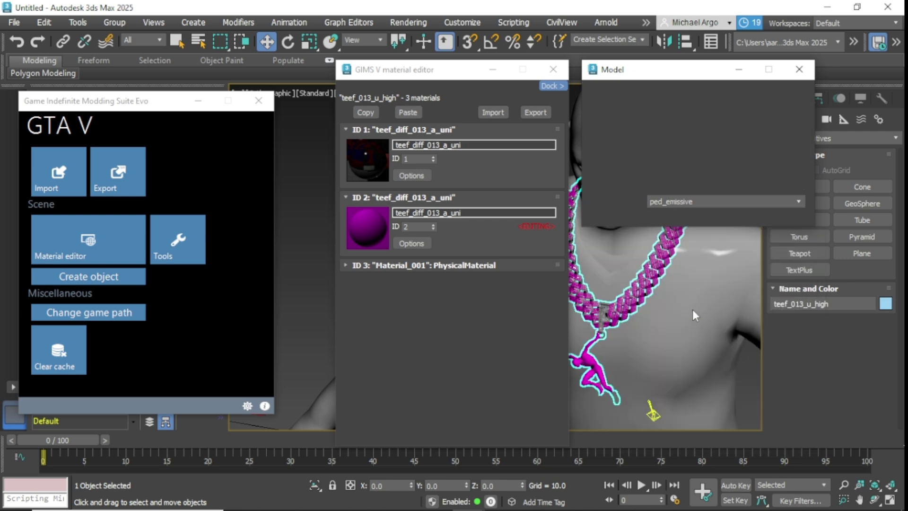
Load NormalMap.dds as the bump texture of the ID 2 material
{"action": "left_click", "coordinate": [655, 238]}
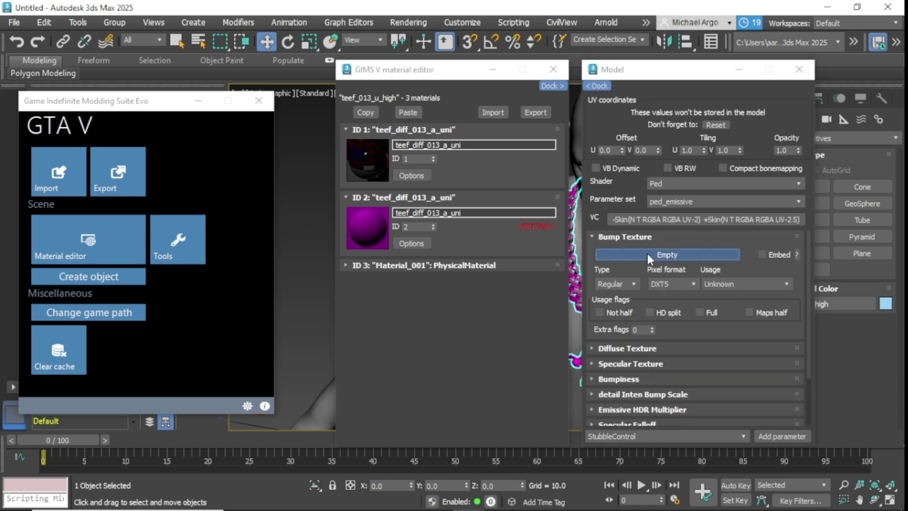
{"action": "left_click", "coordinate": [646, 251]}
{"action": "double_click", "coordinate": [538, 191]}
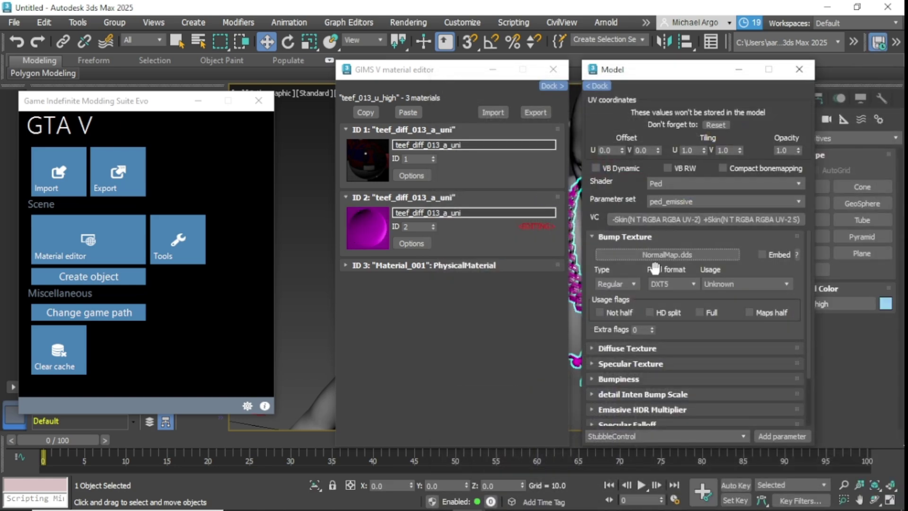
{"action": "left_click", "coordinate": [644, 237]}
Load sm3.png as the diffuse texture and SpecMap.dds as the specular texture of the ID 2 material
{"action": "left_click", "coordinate": [657, 247]}
{"action": "left_click", "coordinate": [659, 266]}
{"action": "double_click", "coordinate": [601, 158]}
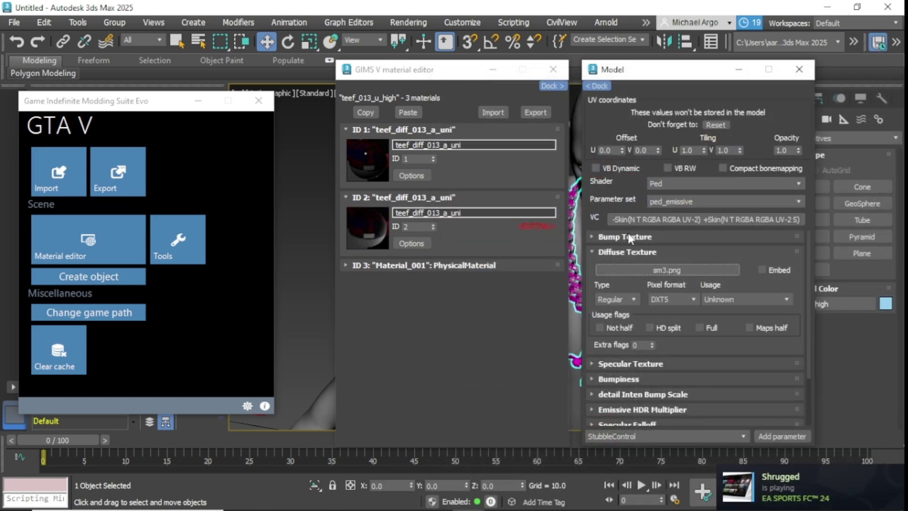
{"action": "left_click", "coordinate": [633, 252]}
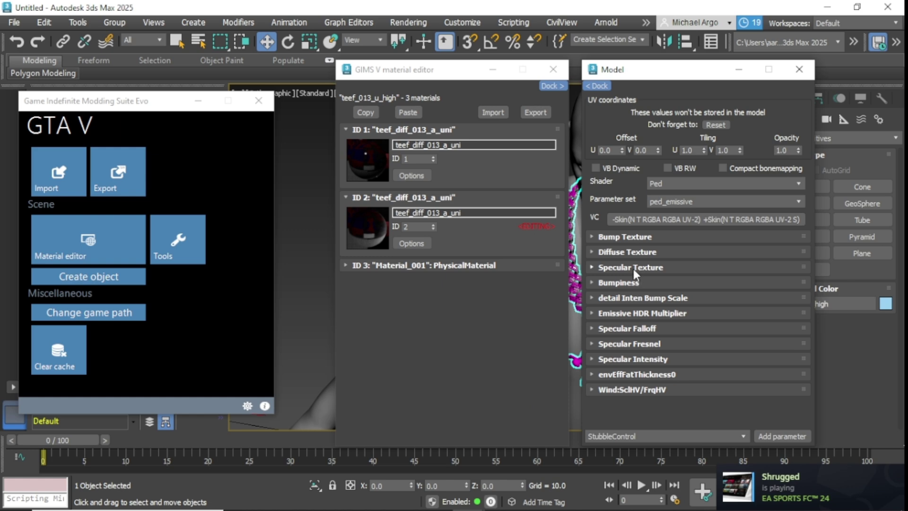
{"action": "left_click", "coordinate": [634, 268]}
{"action": "left_click", "coordinate": [633, 283]}
{"action": "double_click", "coordinate": [686, 206]}
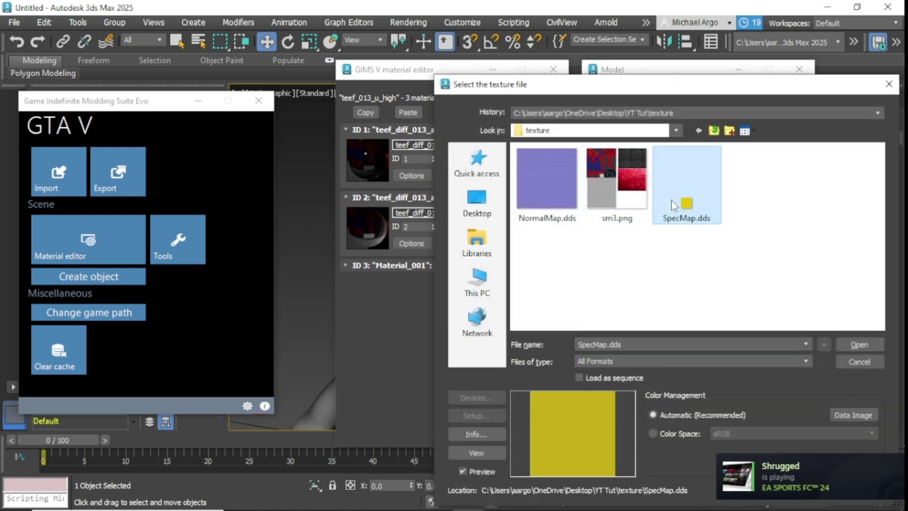
{"action": "left_click", "coordinate": [649, 268]}
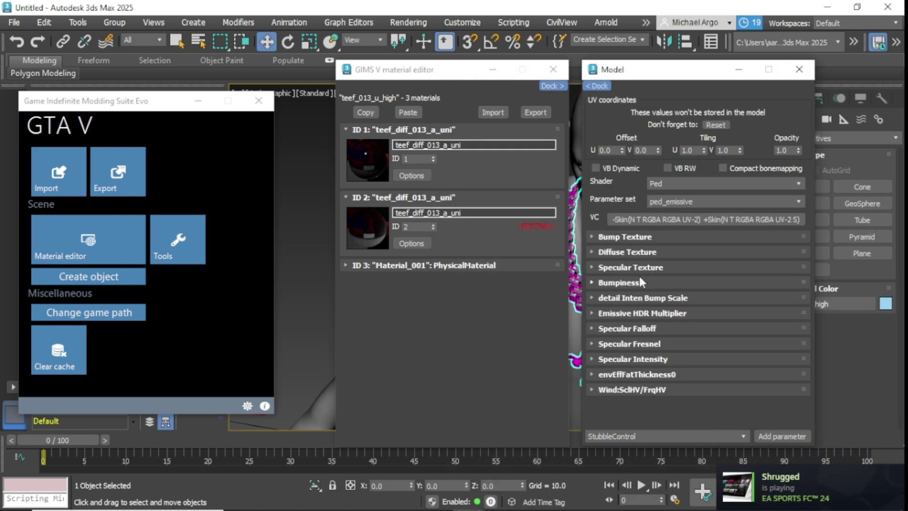
Set the ID 2 material's bumpiness to 1.0810 and its specular falloff to 1997
{"action": "left_click", "coordinate": [639, 281]}
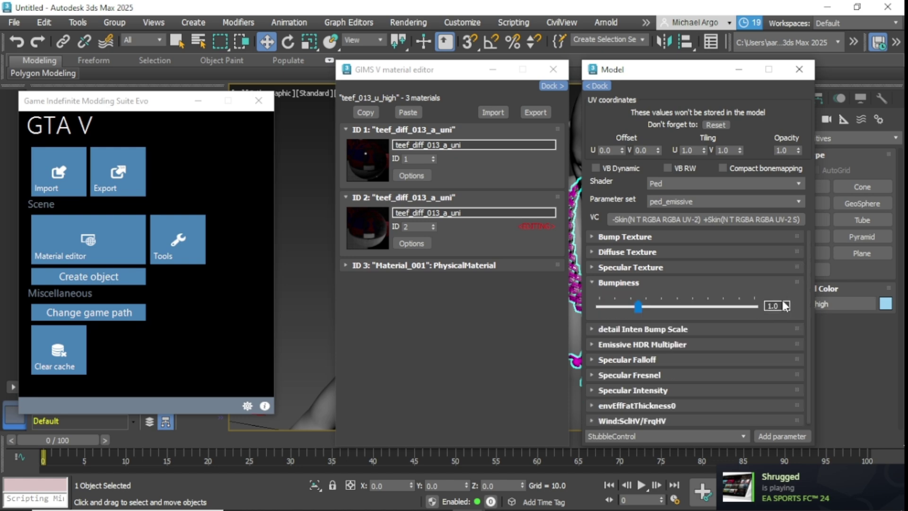
{"action": "type", "text": "8"}
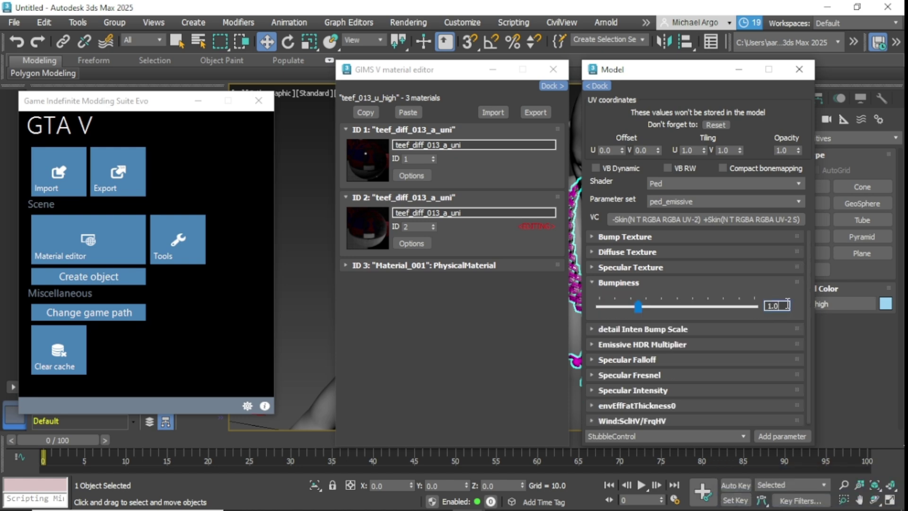
{"action": "type", "text": "10"}
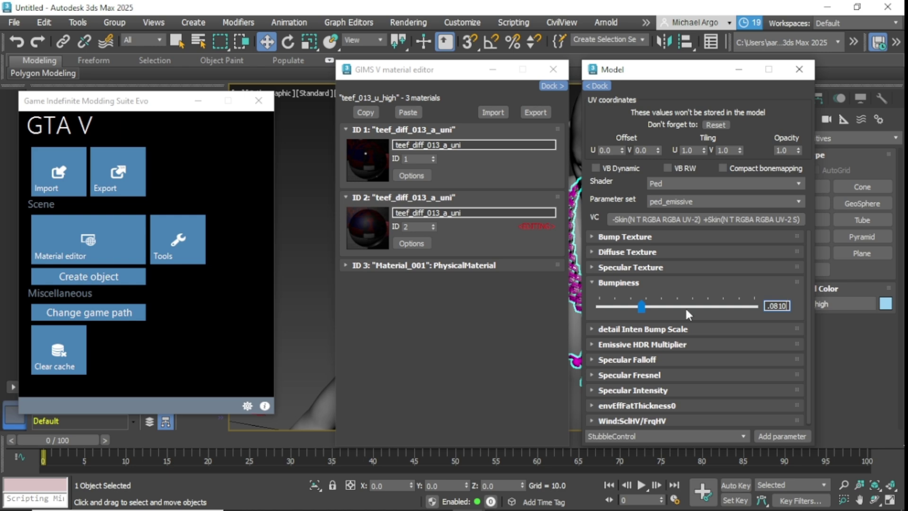
{"action": "left_click", "coordinate": [655, 285]}
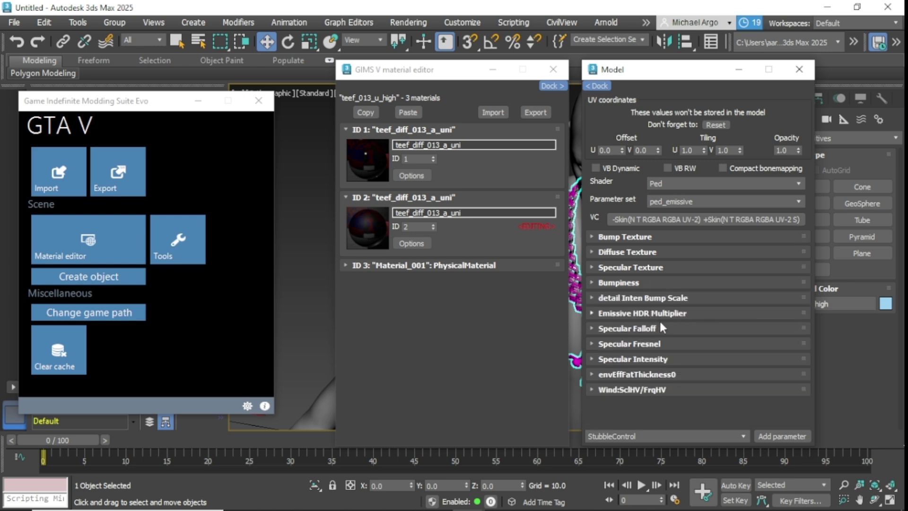
{"action": "left_click", "coordinate": [629, 328]}
{"action": "left_click", "coordinate": [780, 351]}
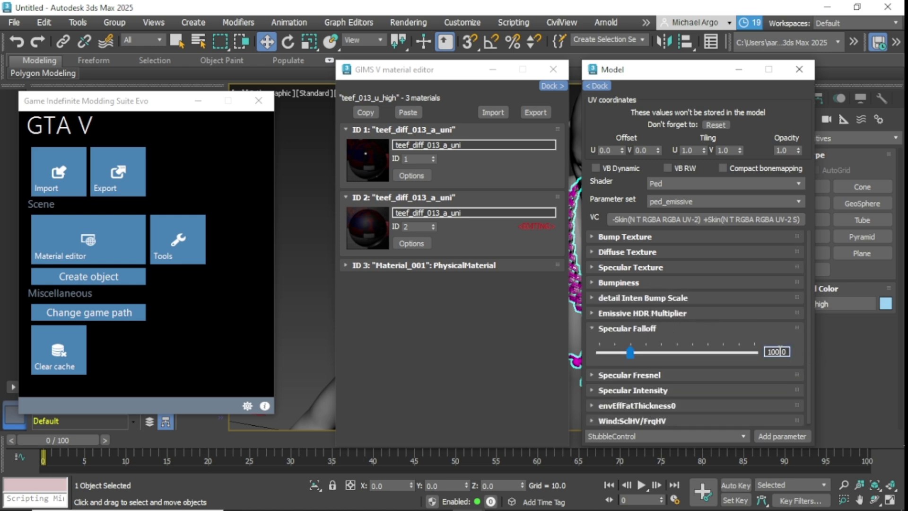
{"action": "double_click", "coordinate": [778, 351]}
{"action": "type", "text": "1997"}
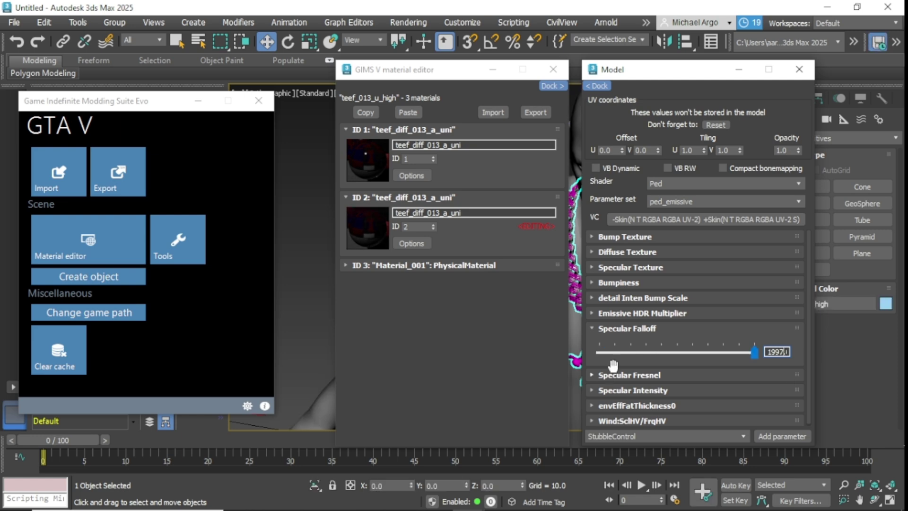
{"action": "left_click", "coordinate": [629, 330]}
Set the ID 2 material's specular fresnel to 0.45 and its specular intensity to 10
{"action": "left_click", "coordinate": [643, 349]}
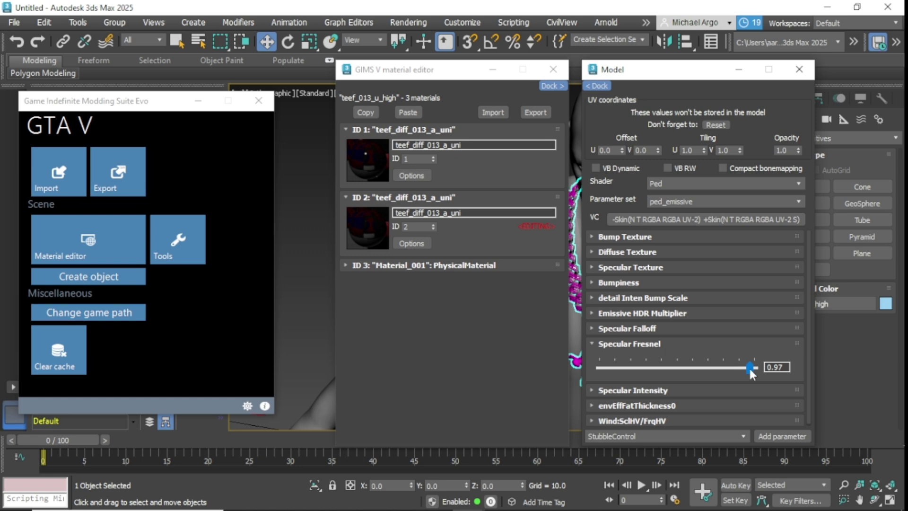
{"action": "double_click", "coordinate": [778, 367]}
{"action": "type", "text": "0.45"}
{"action": "key", "text": "Return"}
{"action": "left_click", "coordinate": [672, 342]}
{"action": "left_click", "coordinate": [652, 359]}
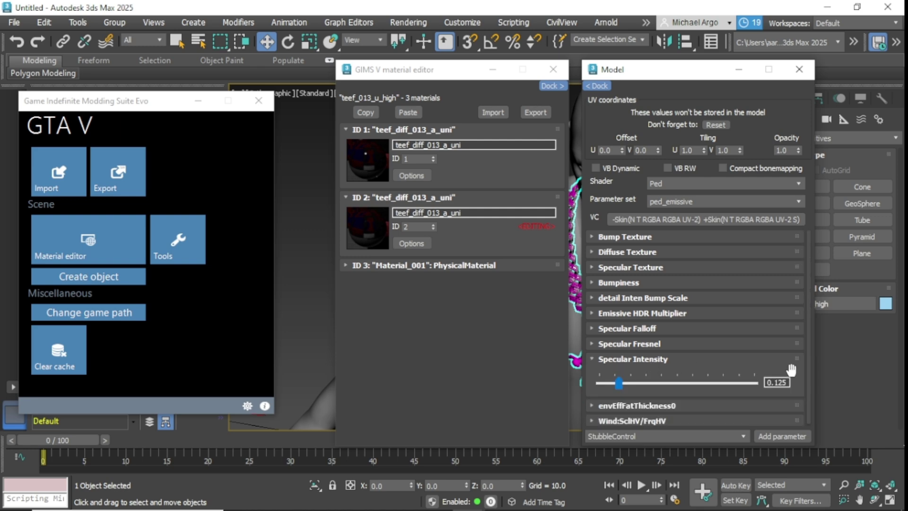
{"action": "double_click", "coordinate": [786, 381]}
{"action": "type", "text": "10"}
{"action": "key", "text": "Return"}
{"action": "left_click", "coordinate": [697, 356]}
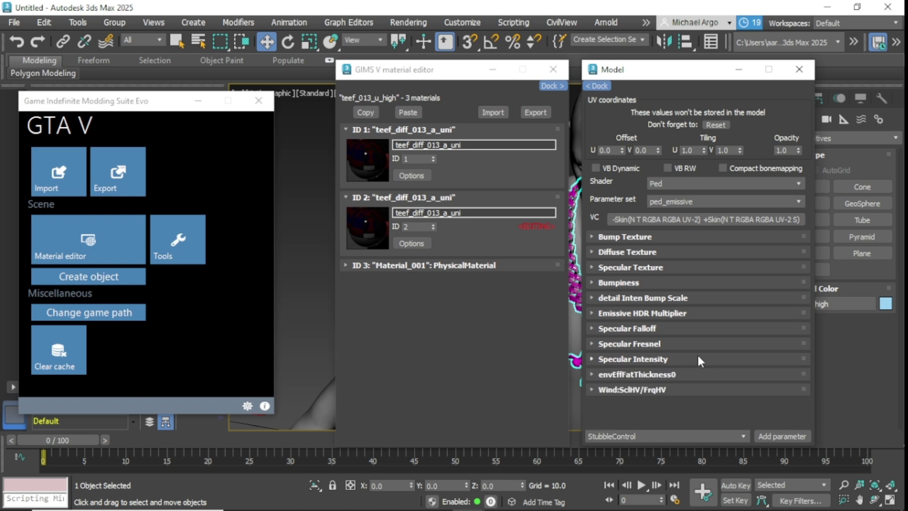
Reduce the Z and W values of the ID 2 material's Wind:SclHV/FrqHV to their minimum, close the material editor and deselect the chain
{"action": "left_click", "coordinate": [664, 390]}
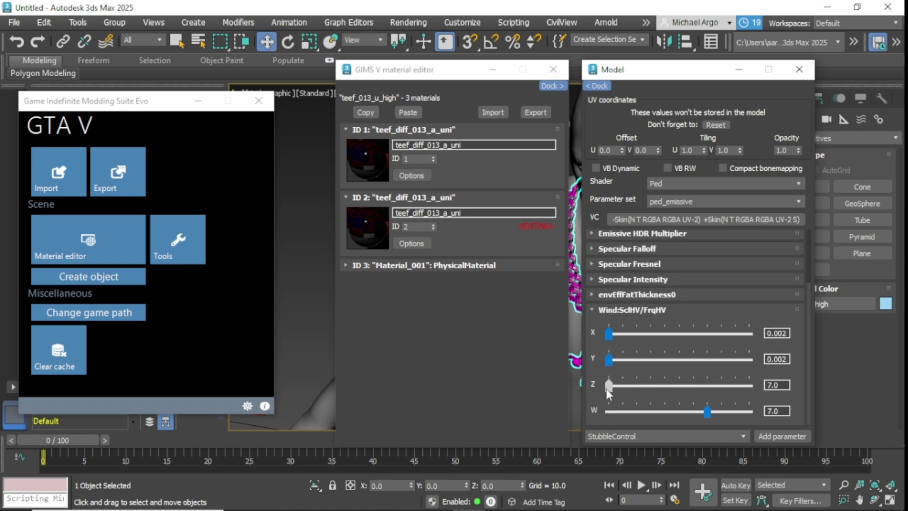
{"action": "left_click_drag", "start_coordinate": [708, 415], "coordinate": [595, 407]}
{"action": "left_click", "coordinate": [809, 72]}
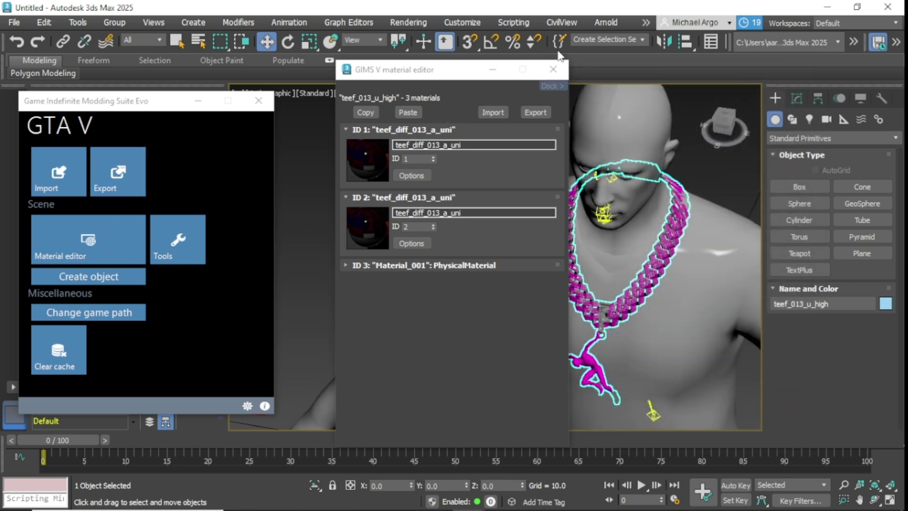
{"action": "left_click", "coordinate": [553, 69]}
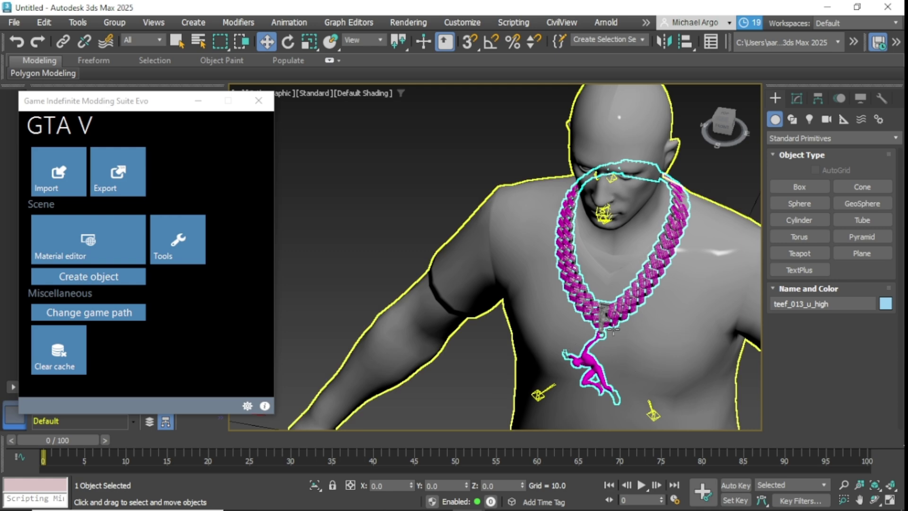
{"action": "left_click", "coordinate": [354, 219]}
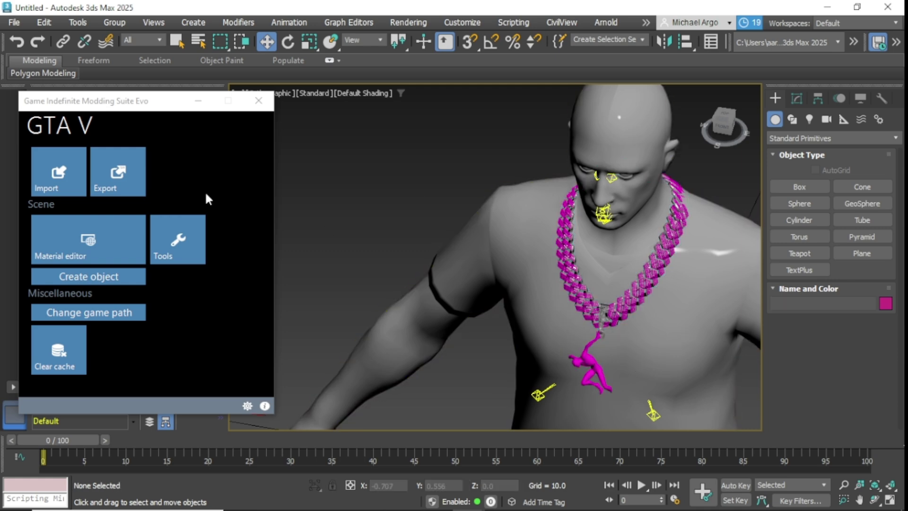
Start a GIMS Evo export to the Desktop and expand the teef_013_u dictionary down to the children of the SKEL_ROOT bone
{"action": "left_click", "coordinate": [127, 163]}
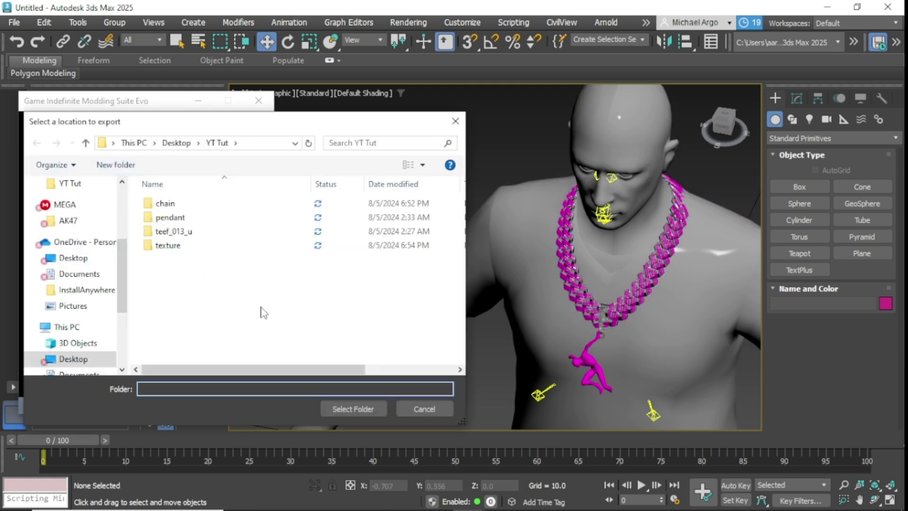
{"action": "scroll", "coordinate": [114, 255], "scroll_direction": "up", "scroll_amount": 3}
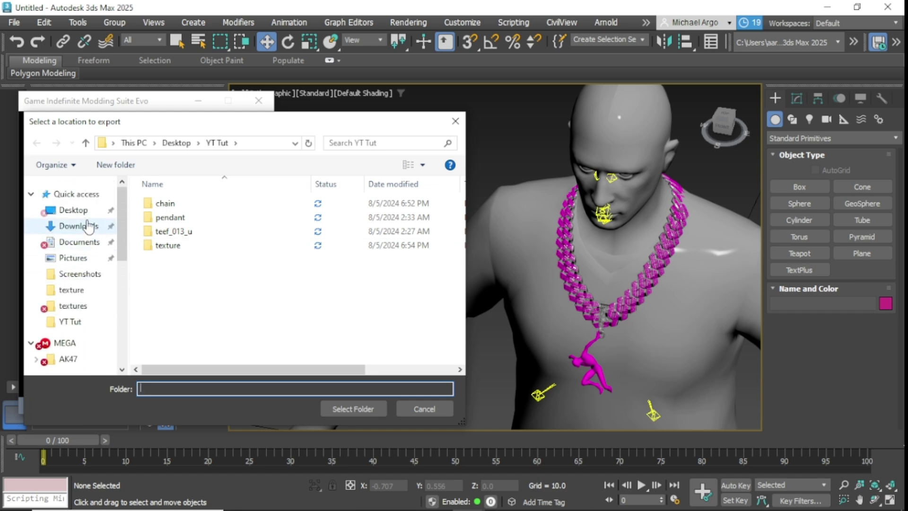
{"action": "left_click", "coordinate": [84, 215]}
{"action": "left_click", "coordinate": [345, 404]}
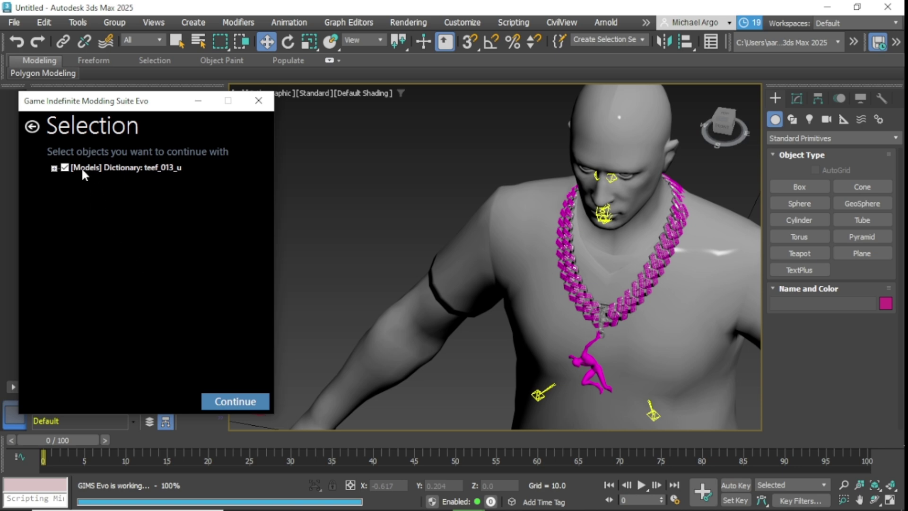
{"action": "left_click", "coordinate": [54, 167]}
{"action": "left_click", "coordinate": [67, 180]}
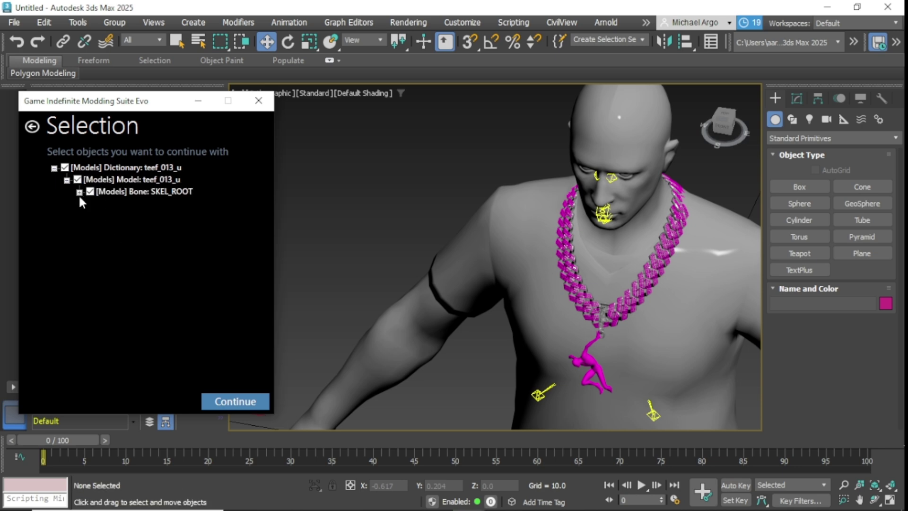
{"action": "left_click", "coordinate": [79, 192]}
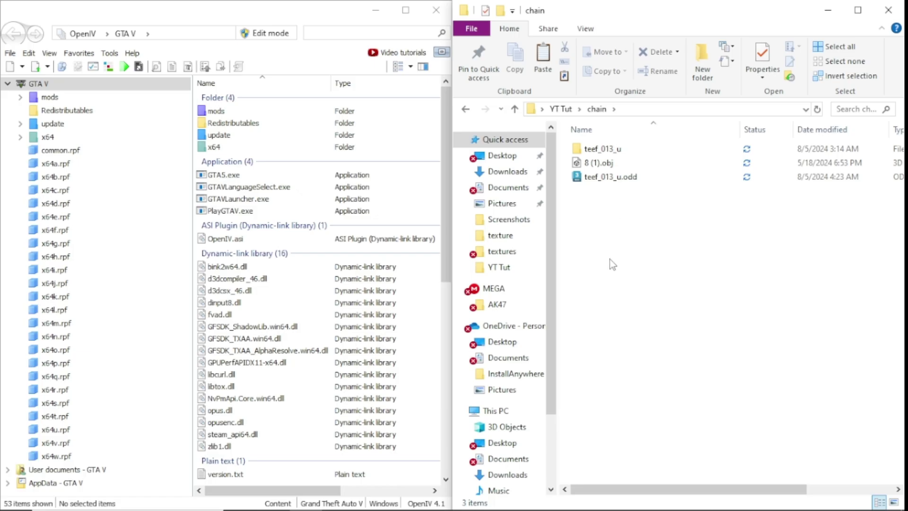
In OpenIV, enable edit mode in the mods/clothes folder and import teef_013_u.odd from the chain folder
{"action": "double_click", "coordinate": [220, 112]}
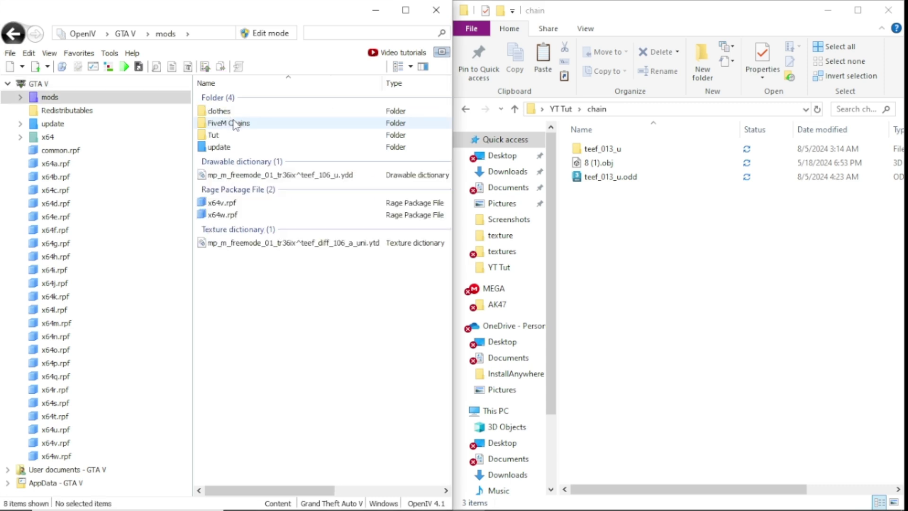
{"action": "double_click", "coordinate": [218, 111]}
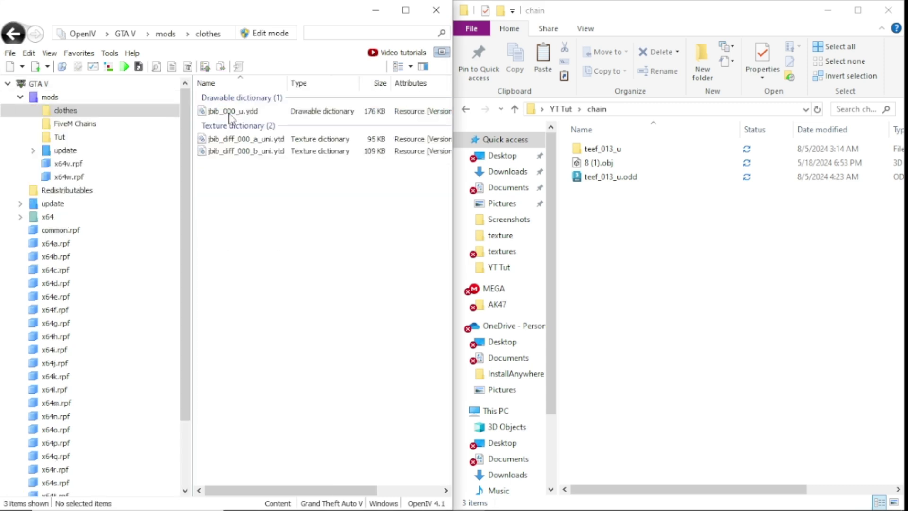
{"action": "left_click_drag", "start_coordinate": [617, 177], "coordinate": [287, 256]}
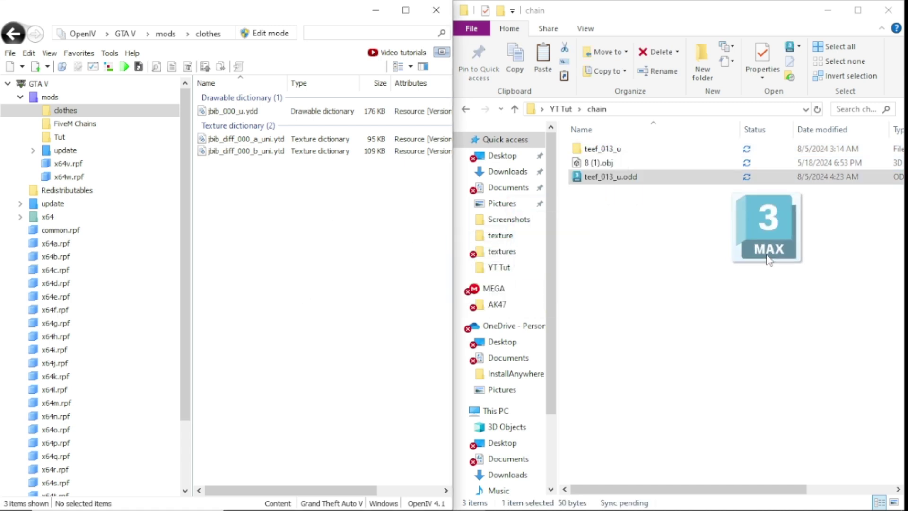
{"action": "left_click", "coordinate": [265, 34]}
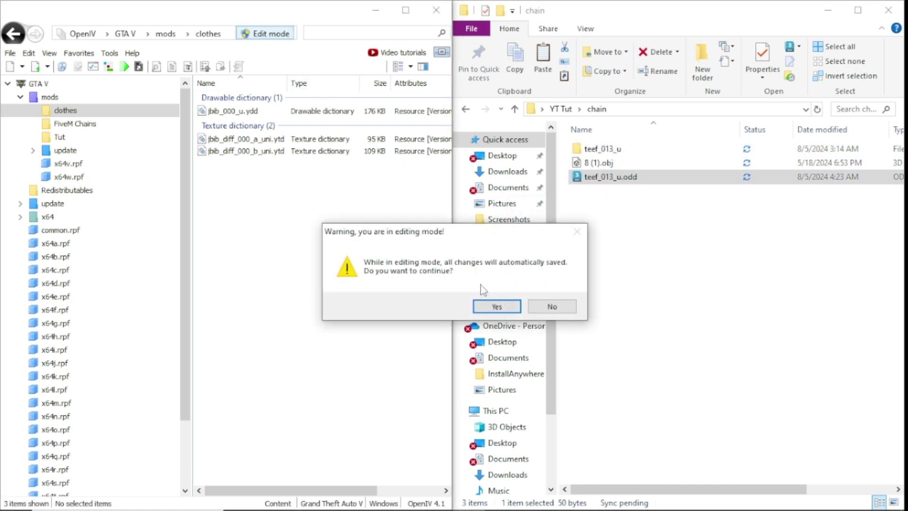
{"action": "left_click", "coordinate": [496, 306]}
{"action": "left_click_drag", "start_coordinate": [616, 178], "coordinate": [296, 301]}
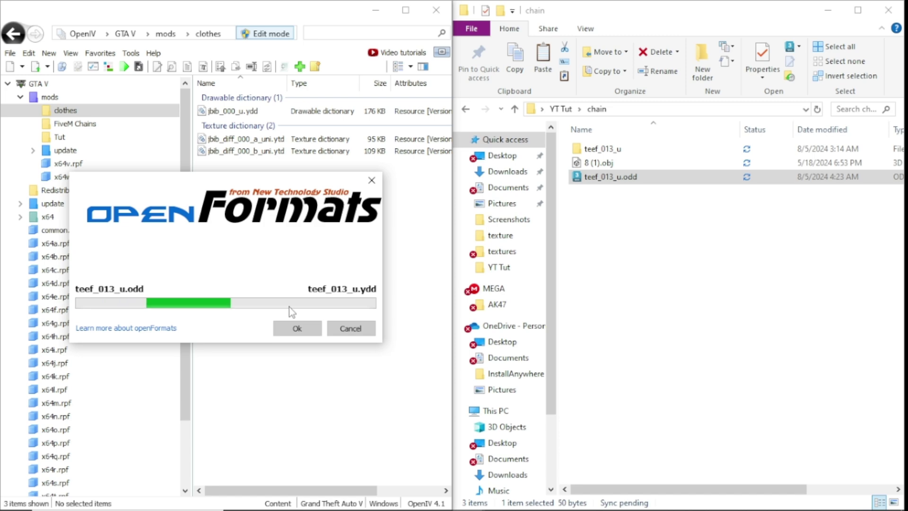
Inspect the imported teef_013_u.ydd chain and pendant from the front in the model viewer, and close the viewer
{"action": "double_click", "coordinate": [254, 124]}
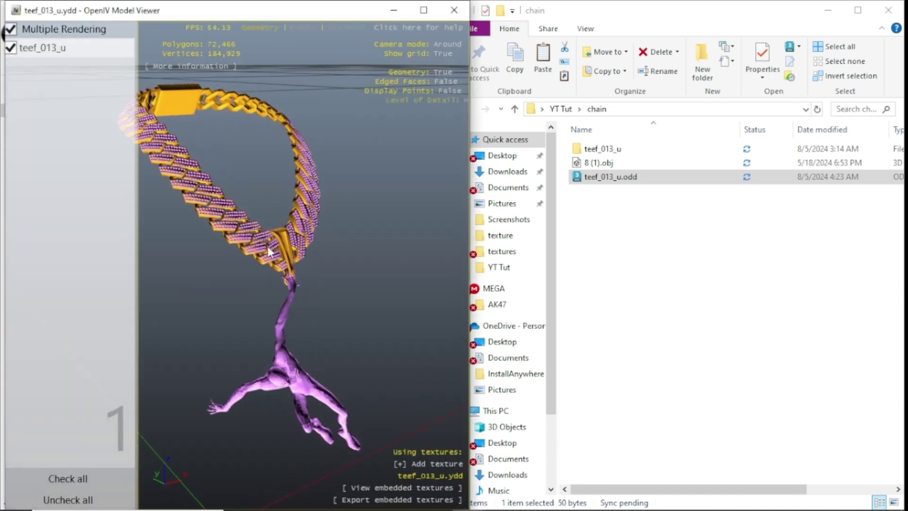
{"action": "left_click_drag", "start_coordinate": [163, 247], "coordinate": [205, 277]}
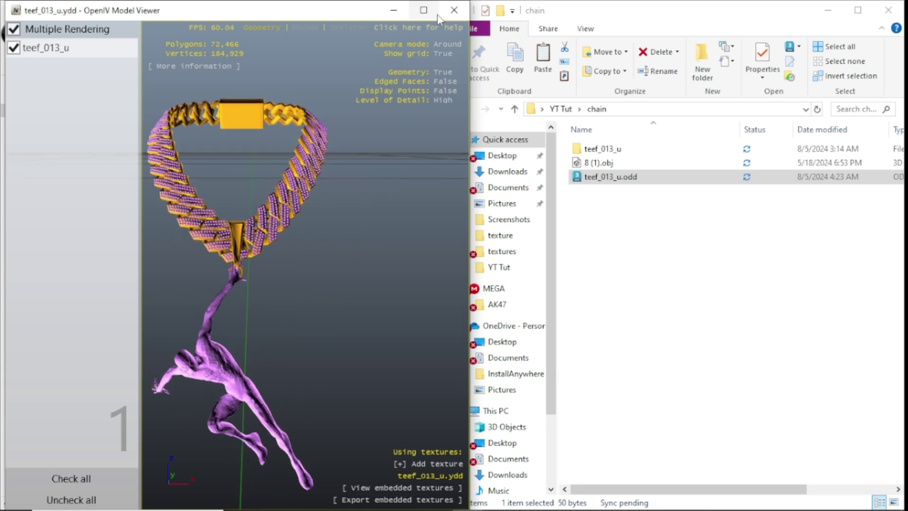
{"action": "left_click", "coordinate": [453, 10]}
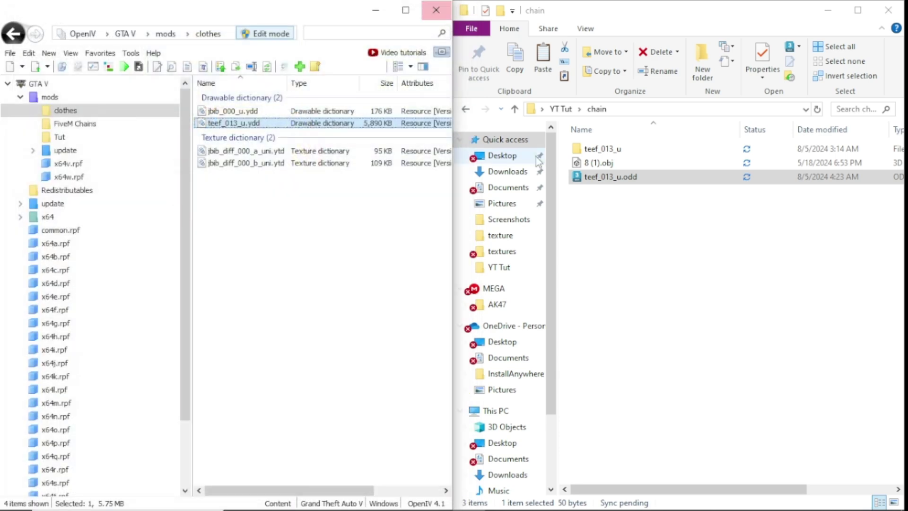
Create a new texture dictionary named teef_diff_013_a_uni in the clothes folder
{"action": "right_click", "coordinate": [243, 216]}
{"action": "mouse_move", "coordinate": [272, 303]}
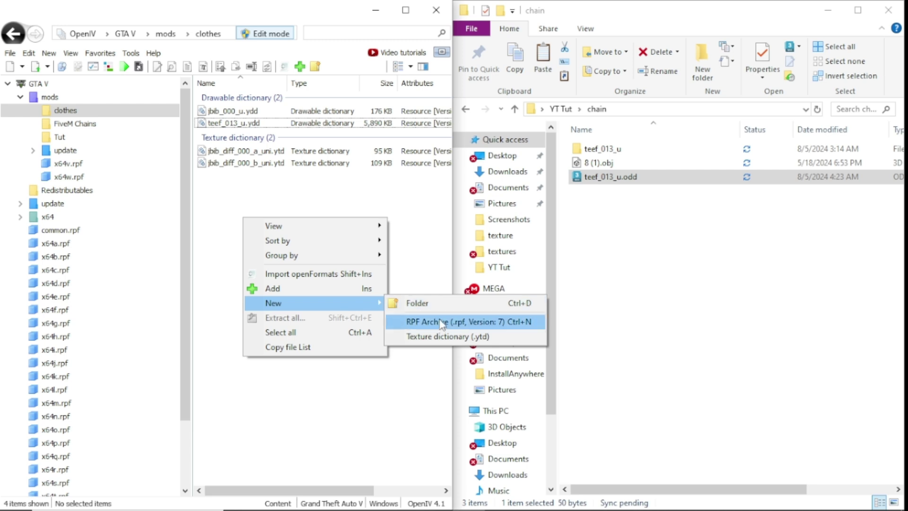
{"action": "left_click", "coordinate": [437, 336]}
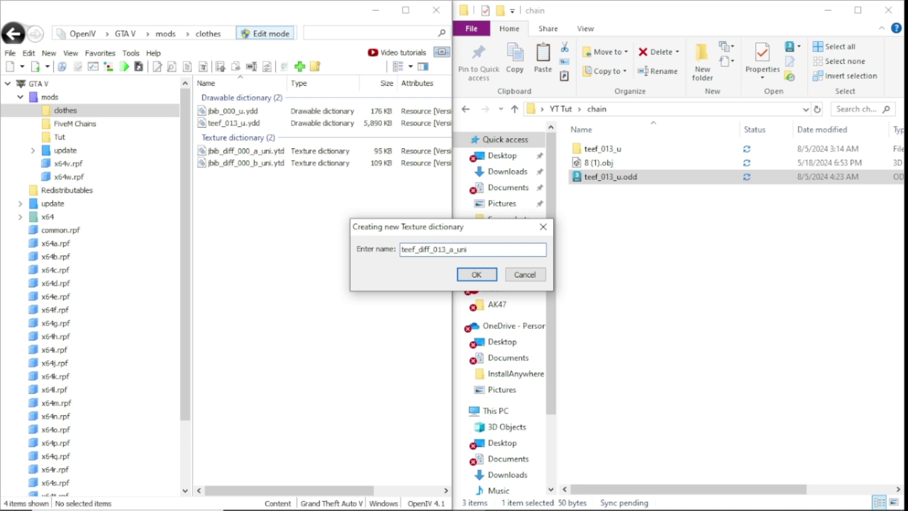
{"action": "key", "text": "Return"}
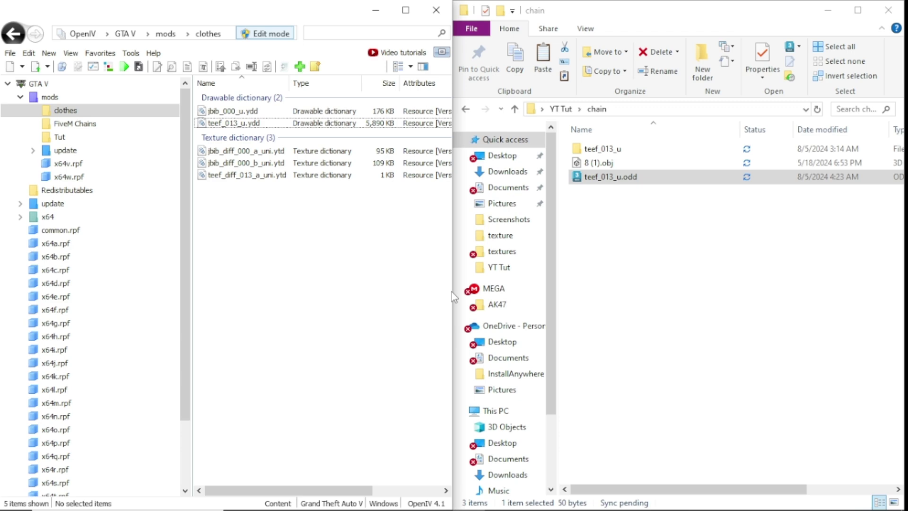
Import the sm3 texture from YT Tut/texture into teef_diff_013_a_uni.ytd with automatic MipMap generation and compression, and save the dictionary
{"action": "double_click", "coordinate": [268, 175]}
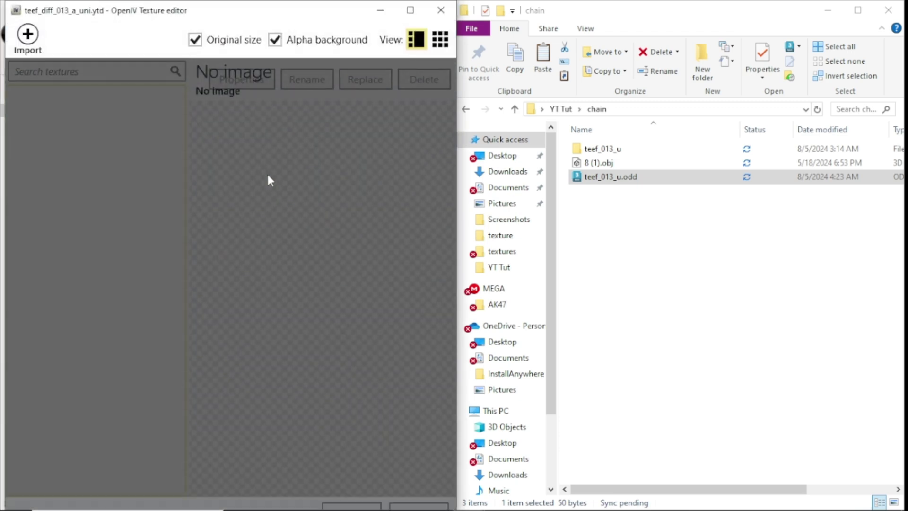
{"action": "left_click", "coordinate": [28, 34]}
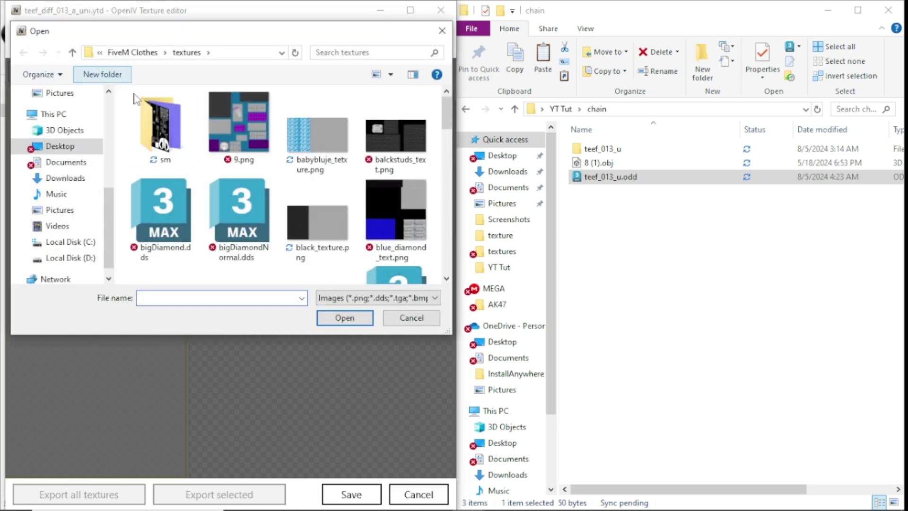
{"action": "scroll", "coordinate": [71, 142], "scroll_direction": "up", "scroll_amount": 5}
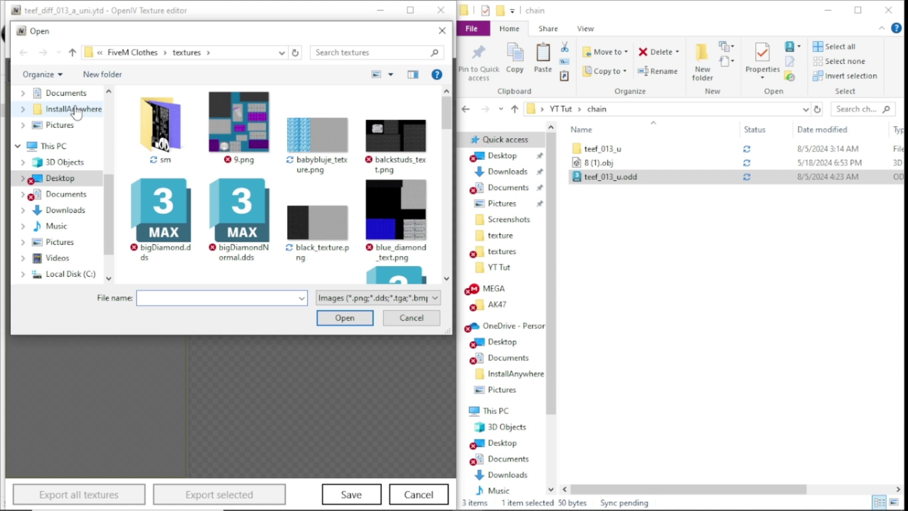
{"action": "left_click", "coordinate": [60, 120]}
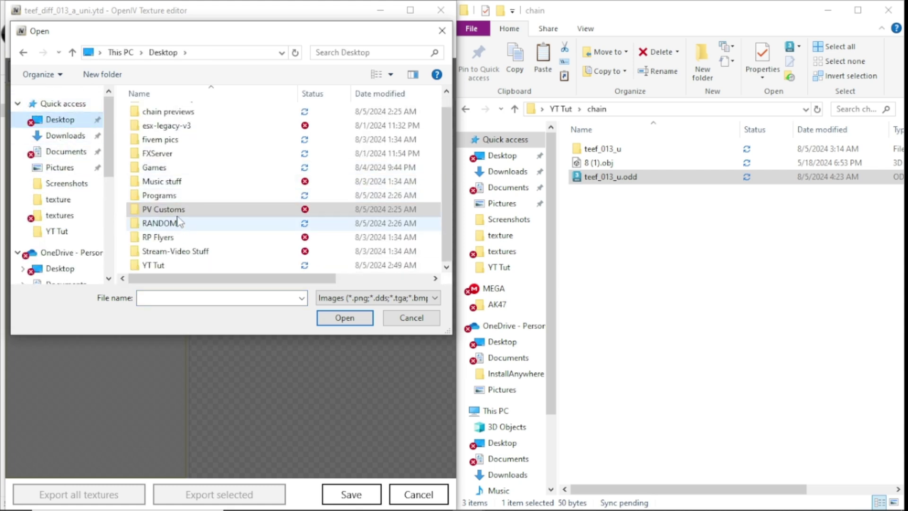
{"action": "double_click", "coordinate": [171, 266]}
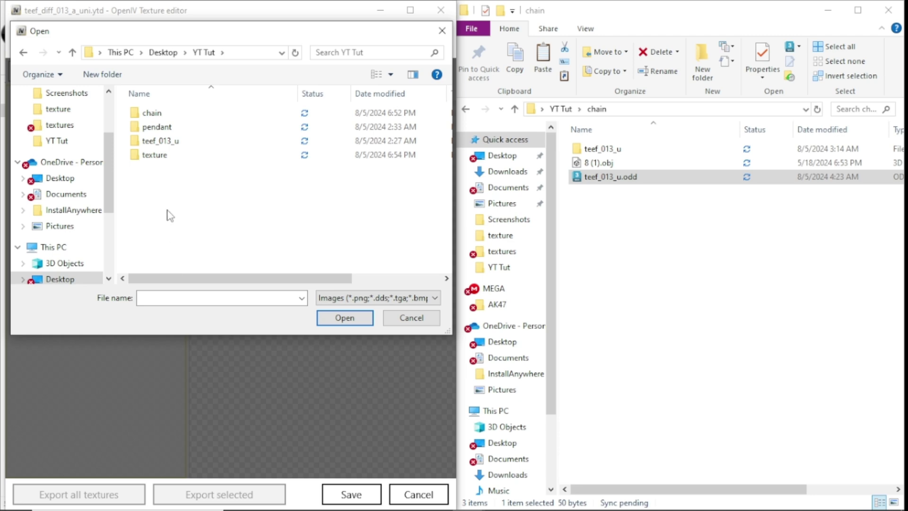
{"action": "double_click", "coordinate": [166, 156]}
{"action": "left_click", "coordinate": [242, 140]}
{"action": "double_click", "coordinate": [242, 140]}
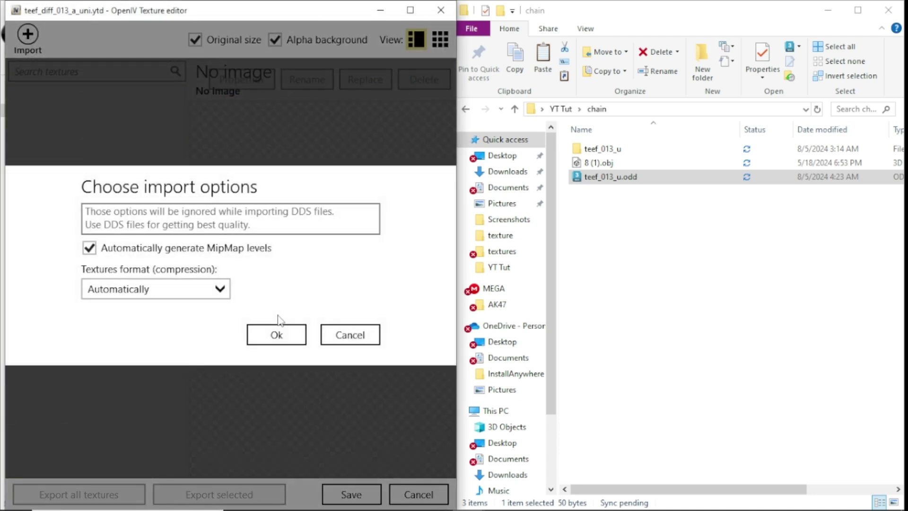
{"action": "left_click", "coordinate": [277, 316]}
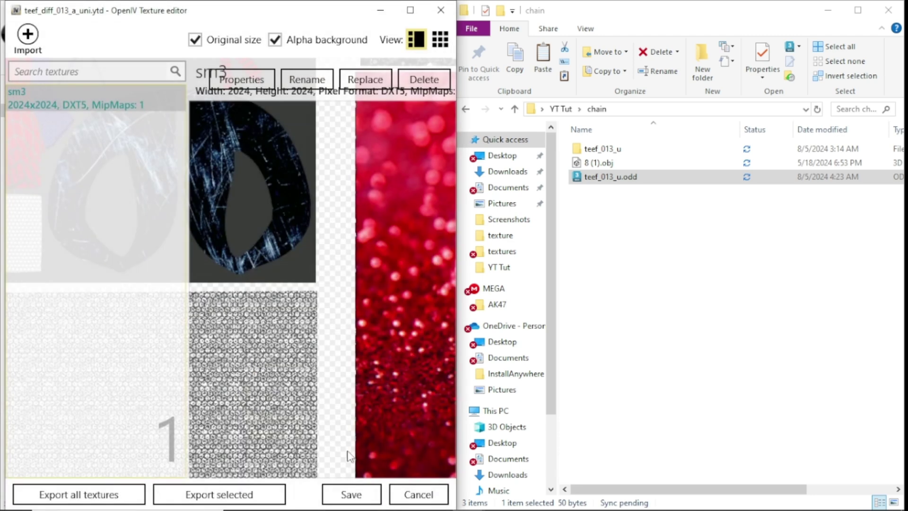
{"action": "left_click", "coordinate": [352, 493]}
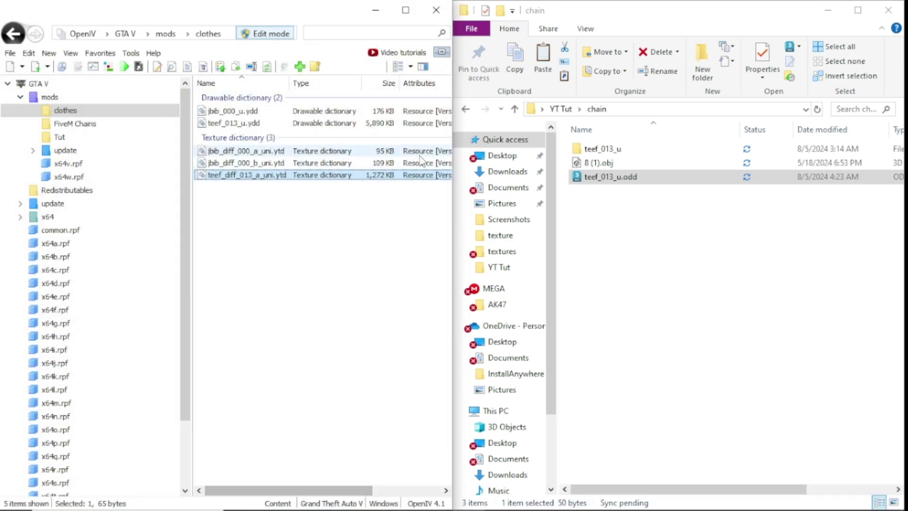
Preview teef_013_u.ydd with the teef_diff_013_a_uni.ytd texture added, inspecting the chain and Spider-Man pendant from several angles
{"action": "left_click", "coordinate": [231, 124]}
{"action": "double_click", "coordinate": [229, 124]}
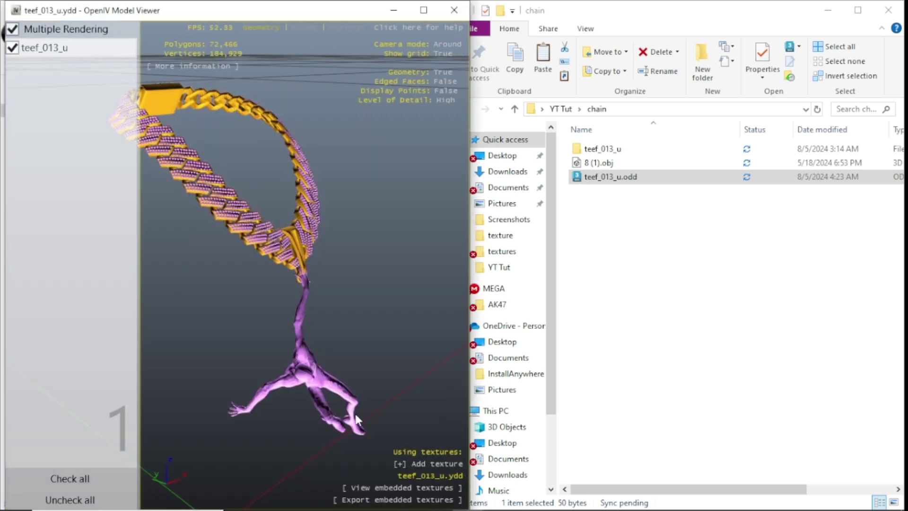
{"action": "left_click", "coordinate": [409, 463]}
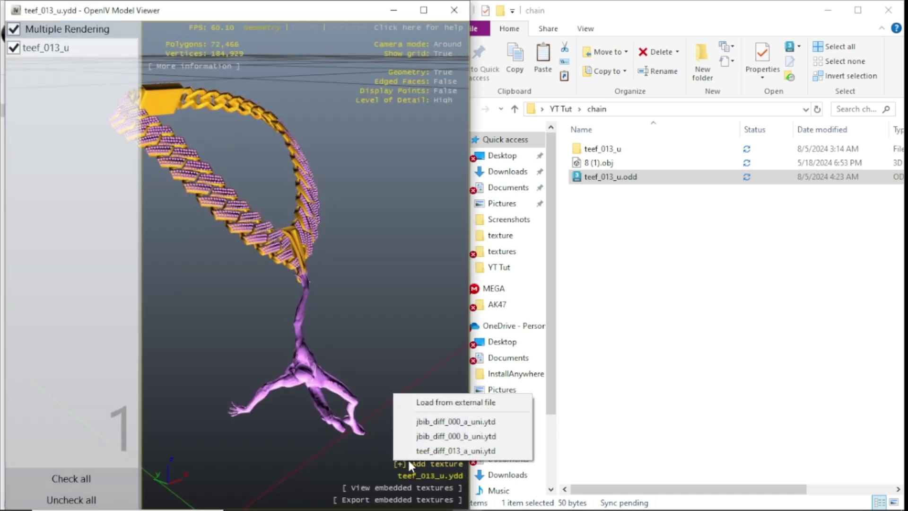
{"action": "left_click", "coordinate": [421, 452]}
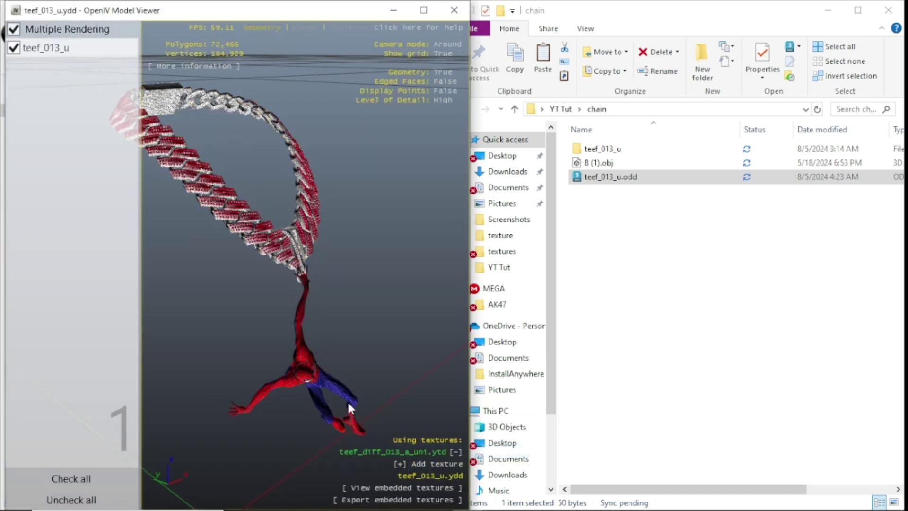
{"action": "left_click_drag", "start_coordinate": [302, 367], "coordinate": [150, 292]}
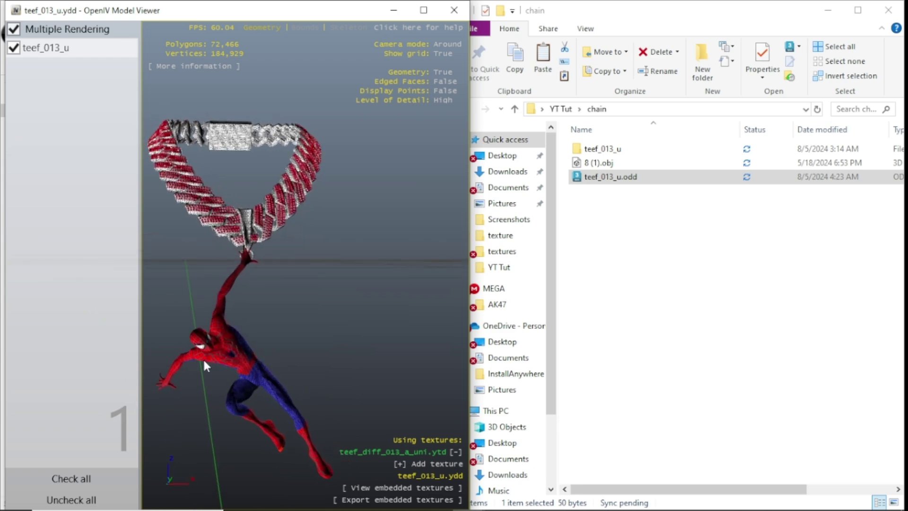
{"action": "left_click_drag", "start_coordinate": [231, 360], "coordinate": [249, 373]}
{"action": "left_click_drag", "start_coordinate": [250, 201], "coordinate": [183, 293]}
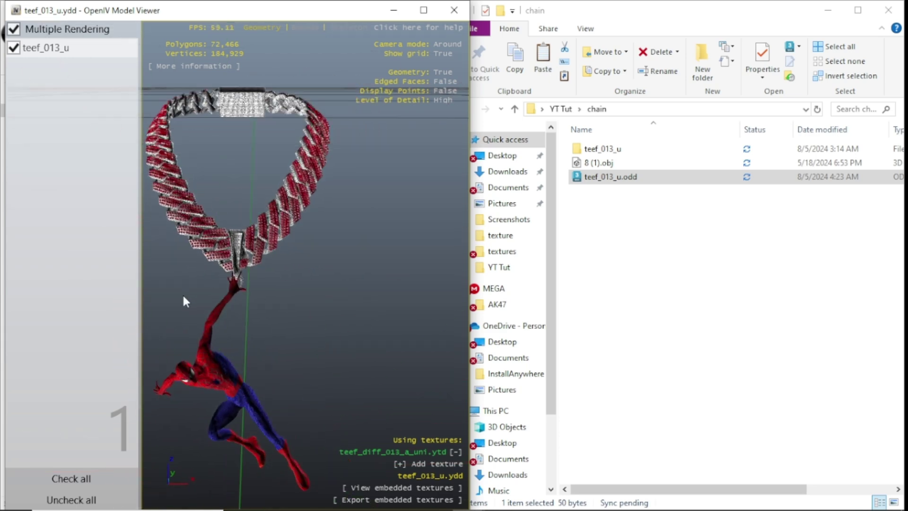
{"action": "left_click", "coordinate": [449, 11]}
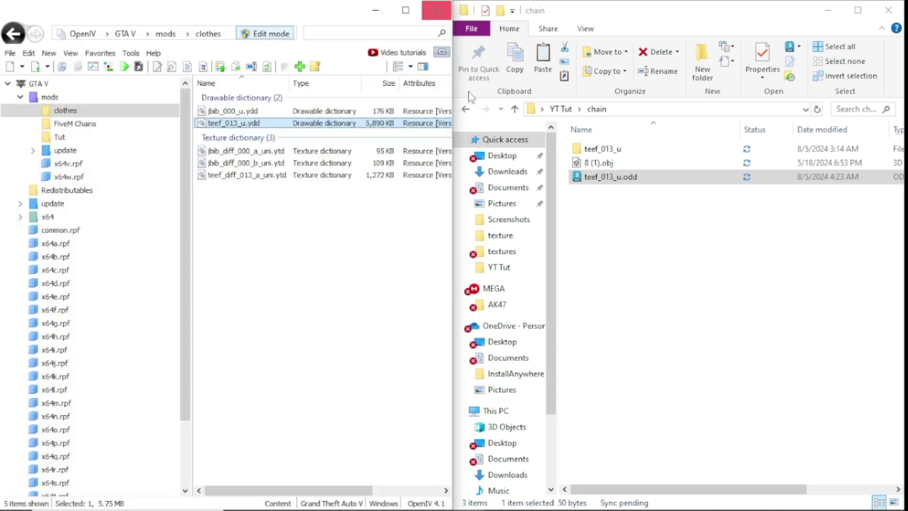
Close the chain folder window and bring up the taskbar
{"action": "left_click", "coordinate": [888, 10]}
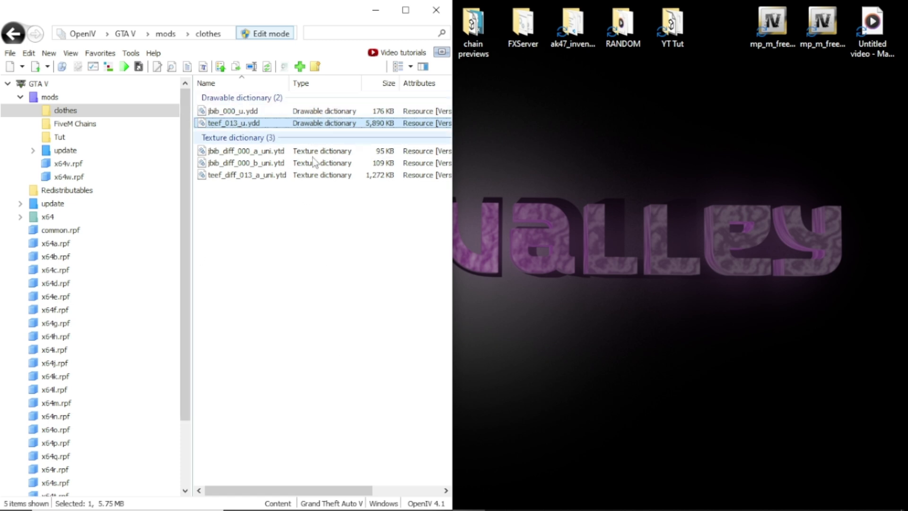
{"action": "mouse_move", "coordinate": [502, 509]}
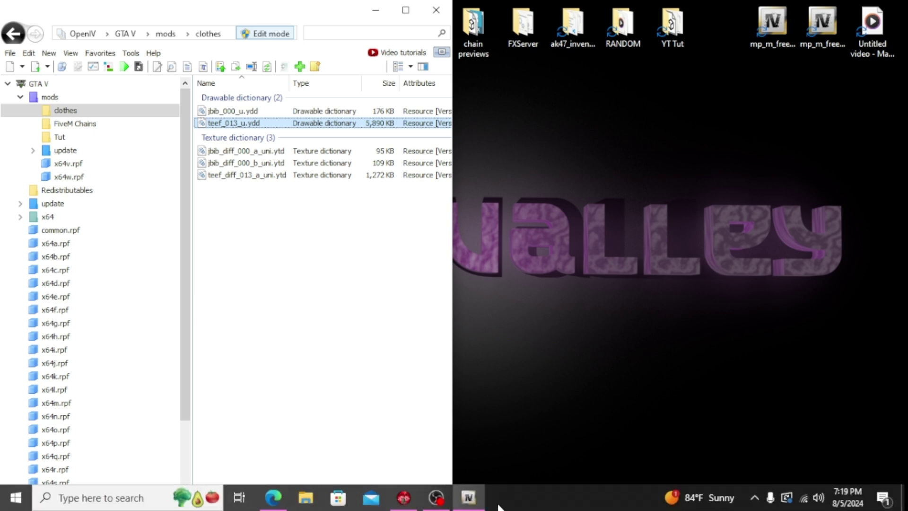